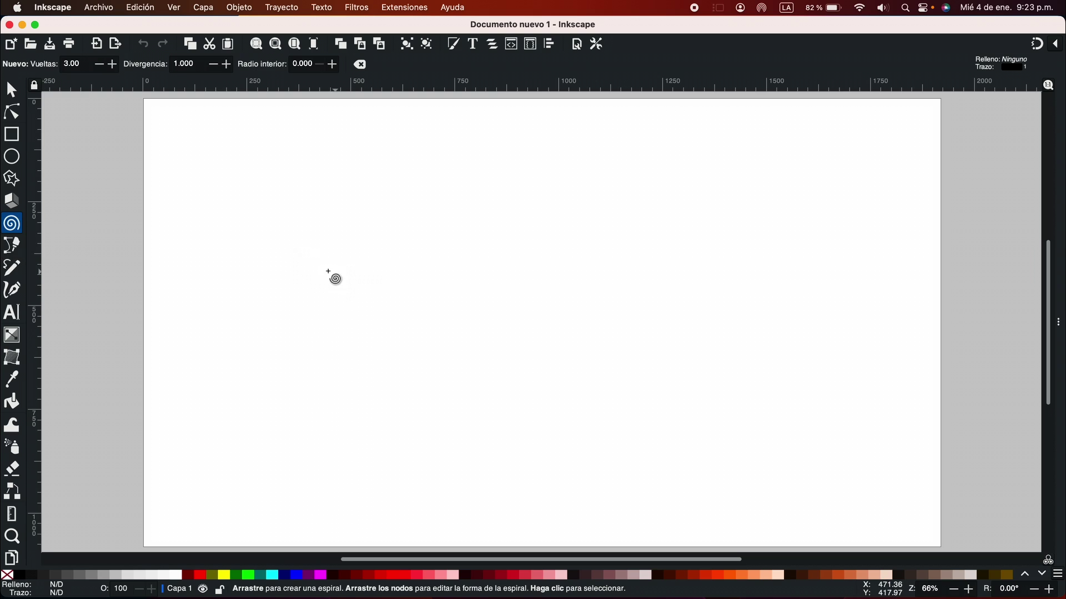
Draw a three-turn spiral about 843 by 885 px near the middle of the page and move it slightly down.
key("i")
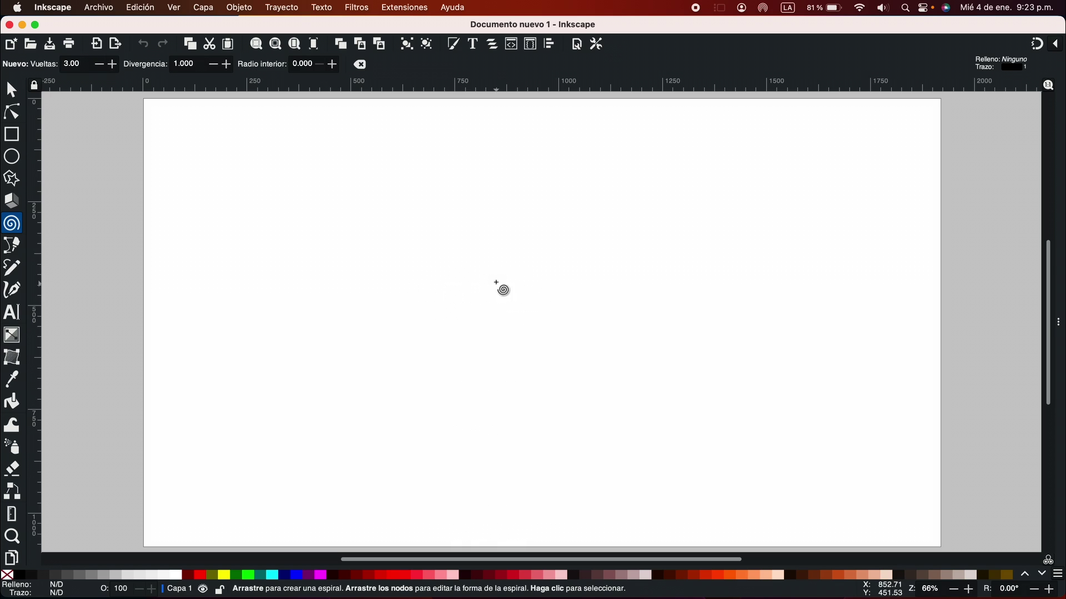
left_click_drag(496, 283, 566, 473)
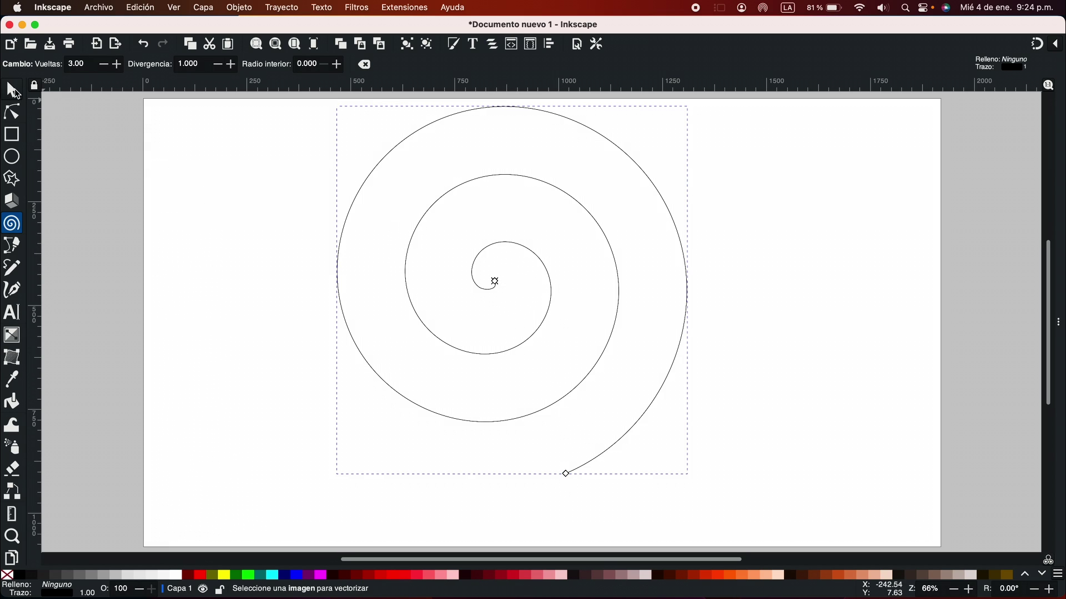
key("F1")
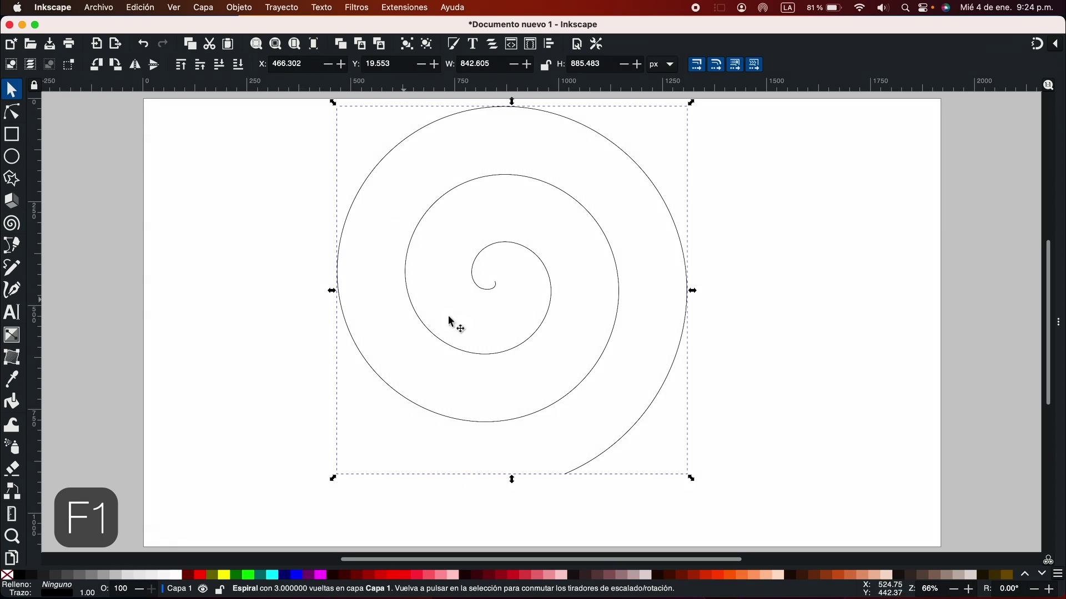
left_click_drag(478, 270, 475, 309)
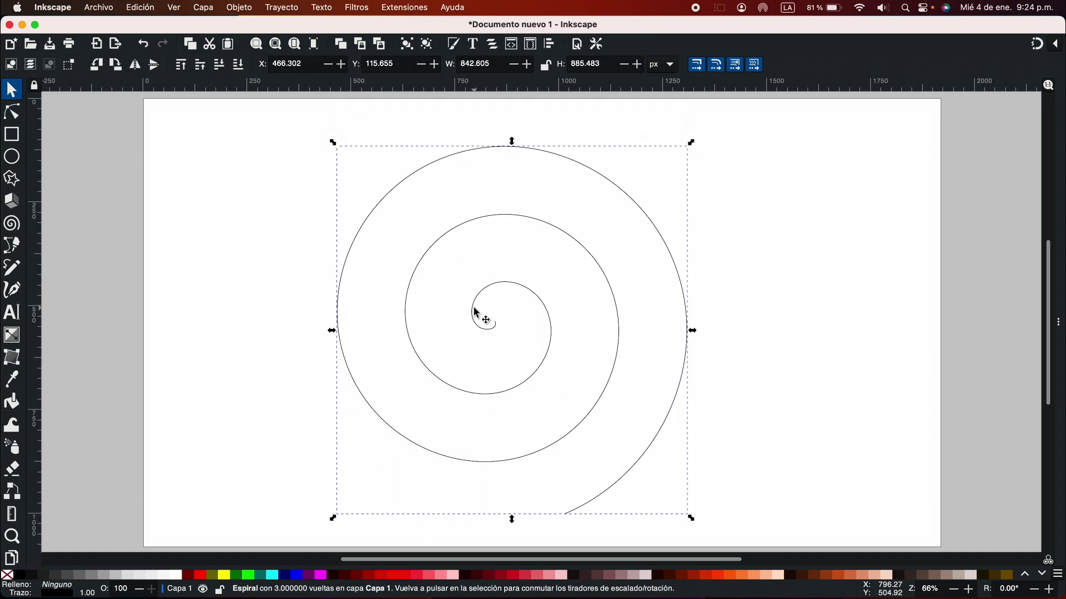
Set the spiral's number of turns to 4.20.
scroll(476, 311, "right", 5)
scroll(476, 311, "down", 1)
scroll(476, 311, "up", 2)
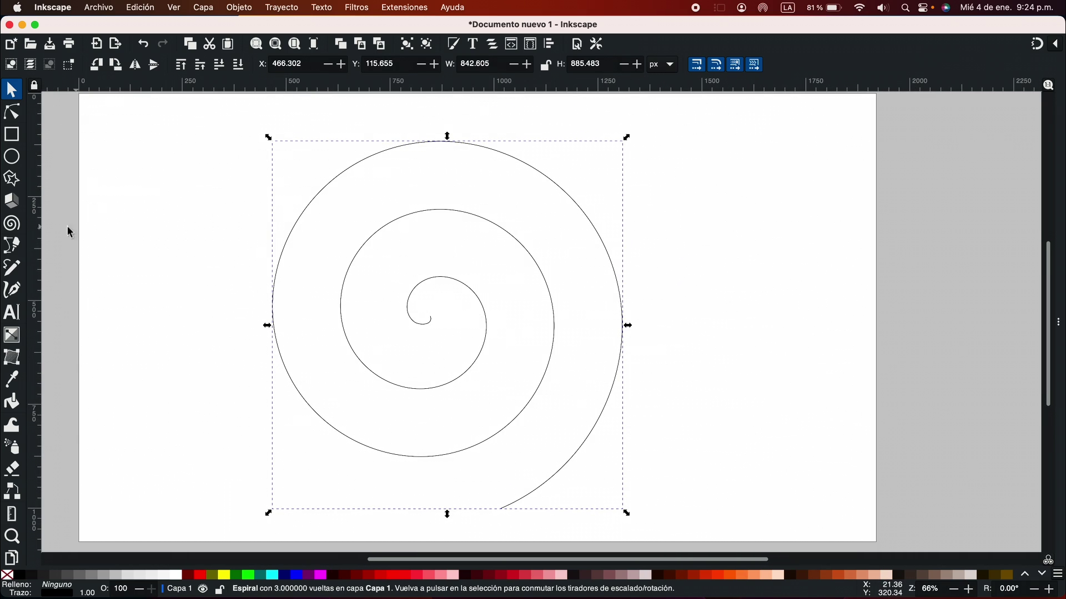
left_click(11, 230)
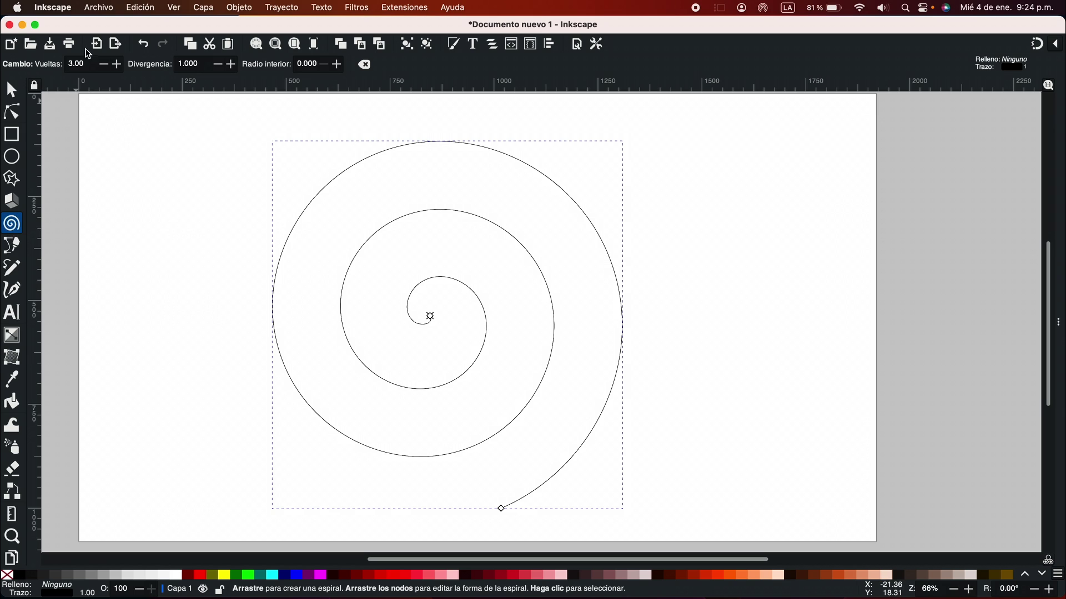
left_click(119, 65)
left_click(119, 65)
left_click(119, 65)
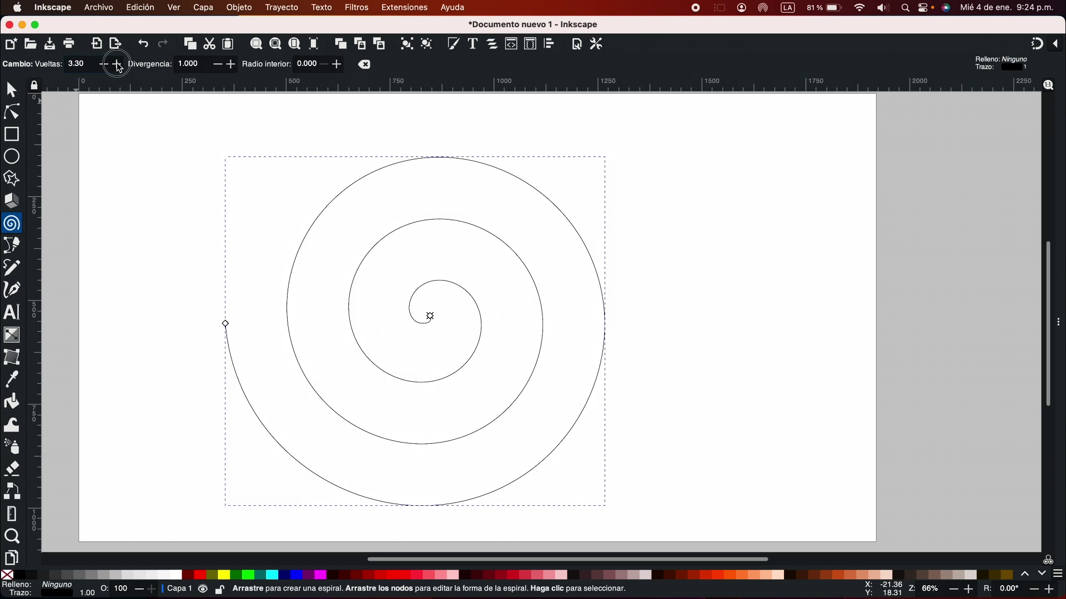
left_click(119, 65)
left_click(118, 65)
left_click(118, 65)
left_click(119, 65)
left_click(119, 65)
left_click(118, 65)
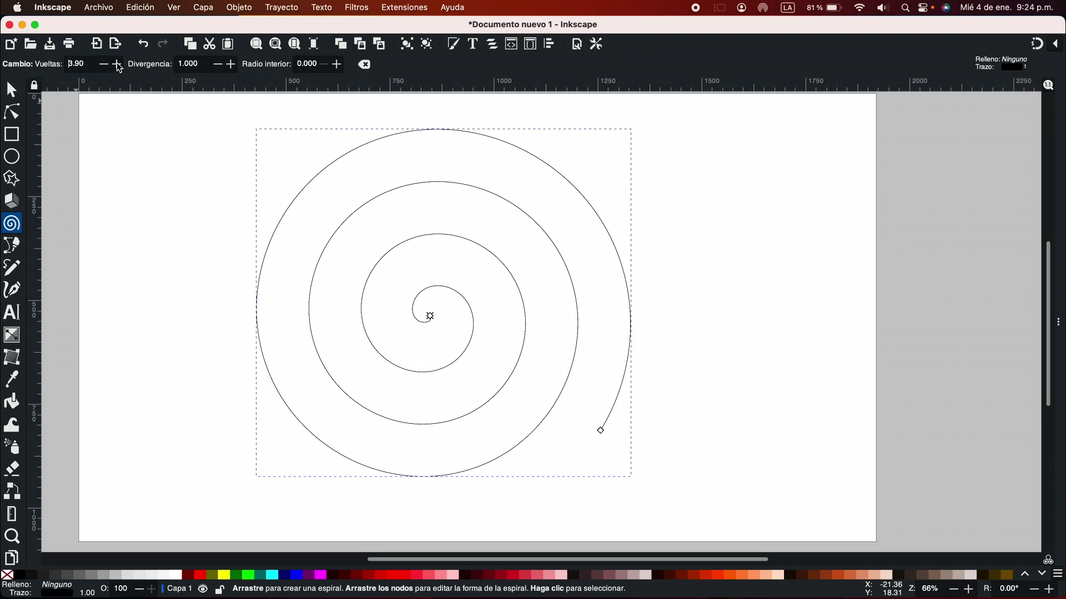
left_click(119, 65)
left_click(119, 65)
left_click(119, 64)
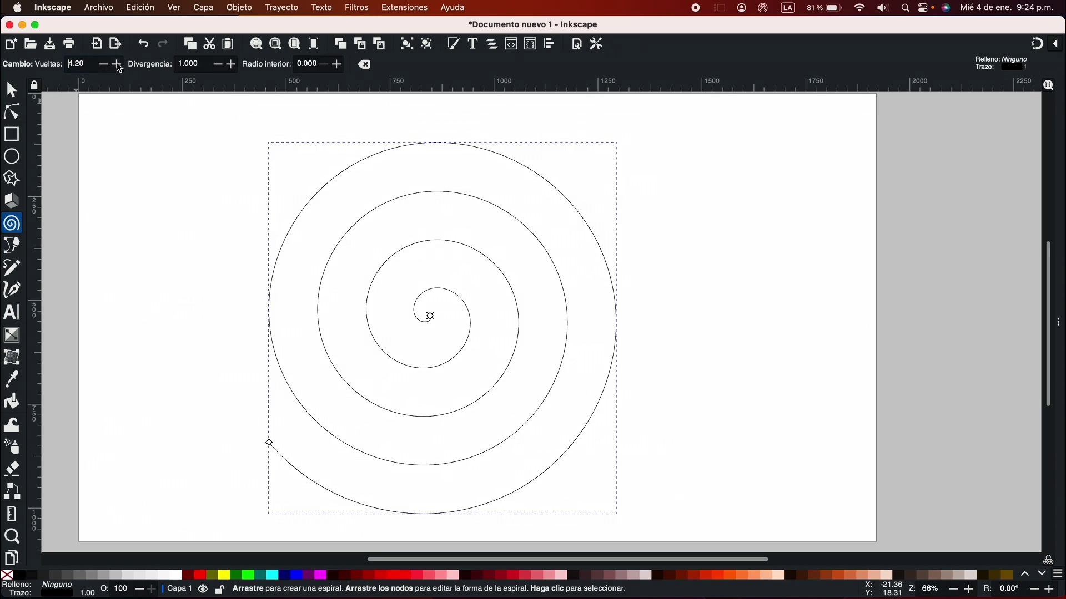
Set the spiral's divergence to 1.170.
left_click(231, 66)
left_click(231, 66)
left_click(231, 66)
left_click(231, 66)
left_click(231, 66)
left_click(231, 66)
left_click(231, 66)
left_click(231, 66)
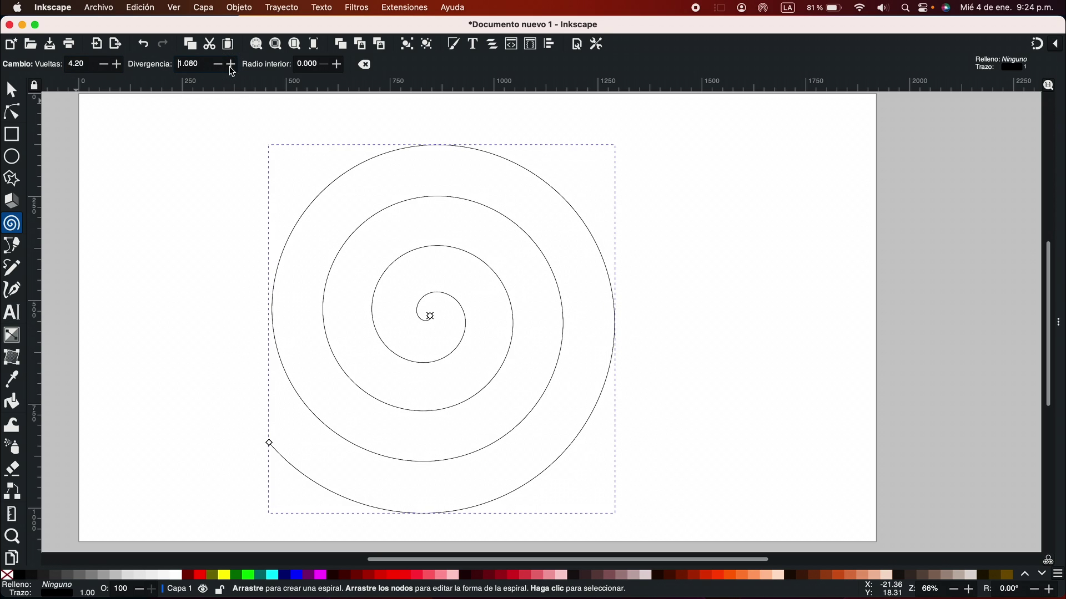
left_click(231, 66)
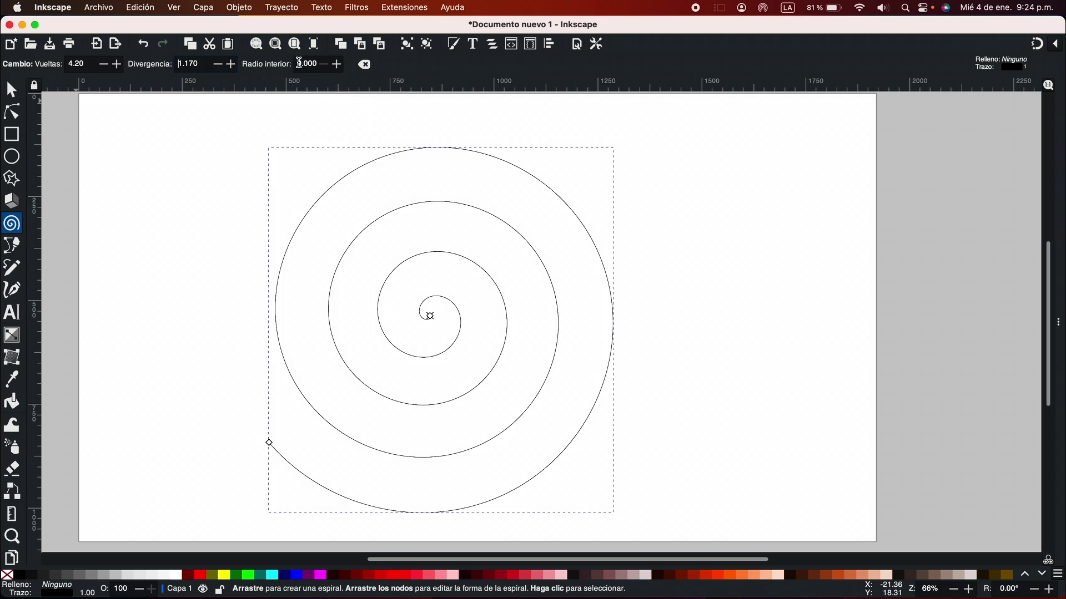
Set the spiral's inner radius to 0.720.
left_click(339, 69)
left_click(340, 69)
left_click(340, 68)
left_click(340, 69)
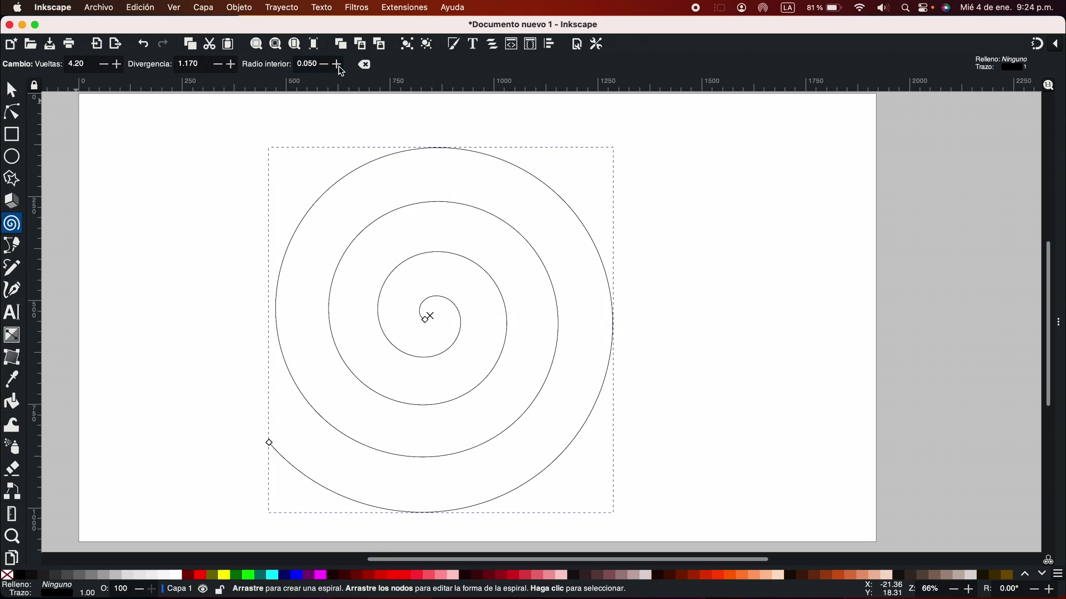
left_click(340, 69)
left_click(339, 68)
left_click(340, 69)
left_click(340, 69)
left_click(340, 69)
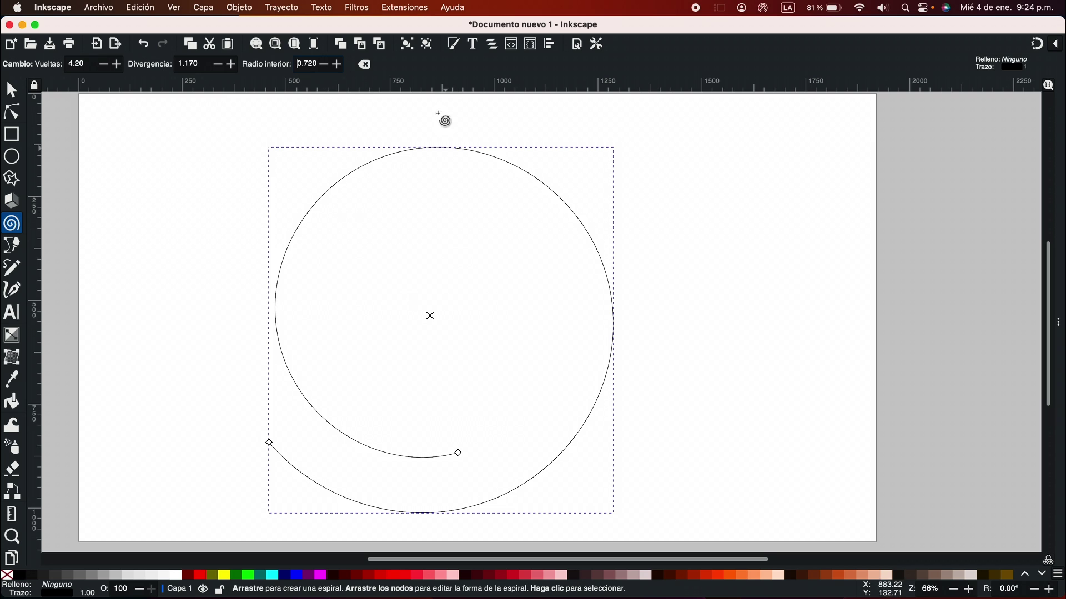
Wind the spiral's inner end back toward its centre and unwind its outer end to about 5.37 turns using the spiral handles.
left_click_drag(457, 451, 389, 320)
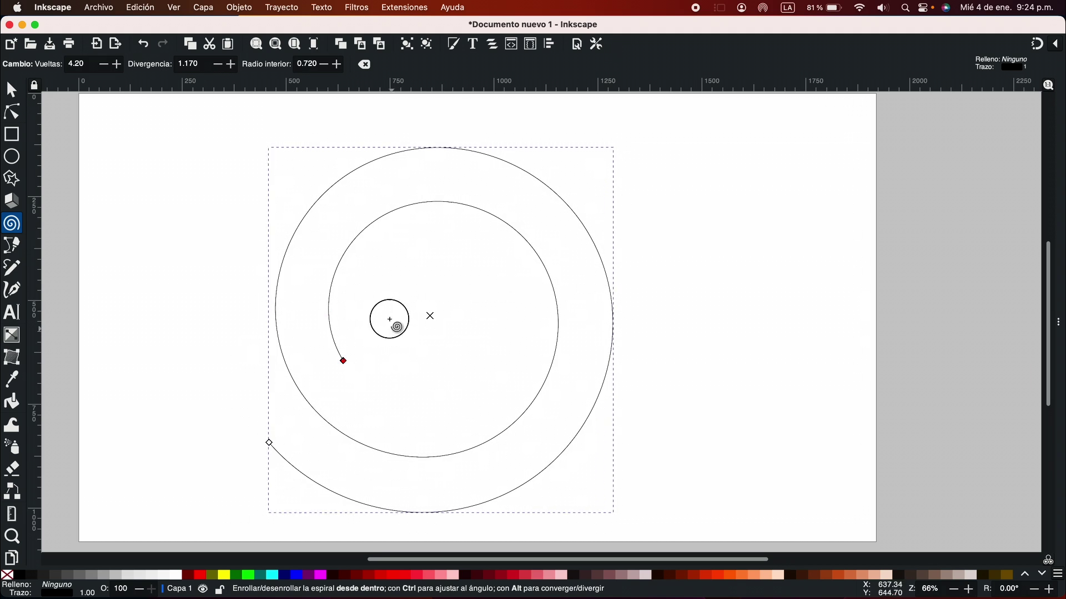
left_click_drag(457, 307, 413, 309)
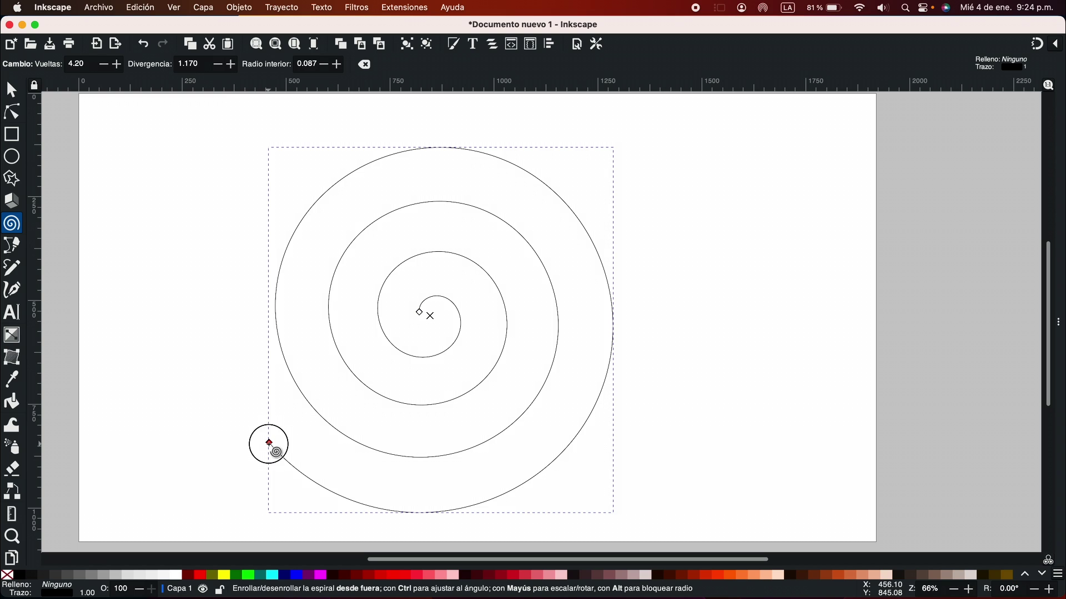
left_click_drag(270, 443, 422, 314)
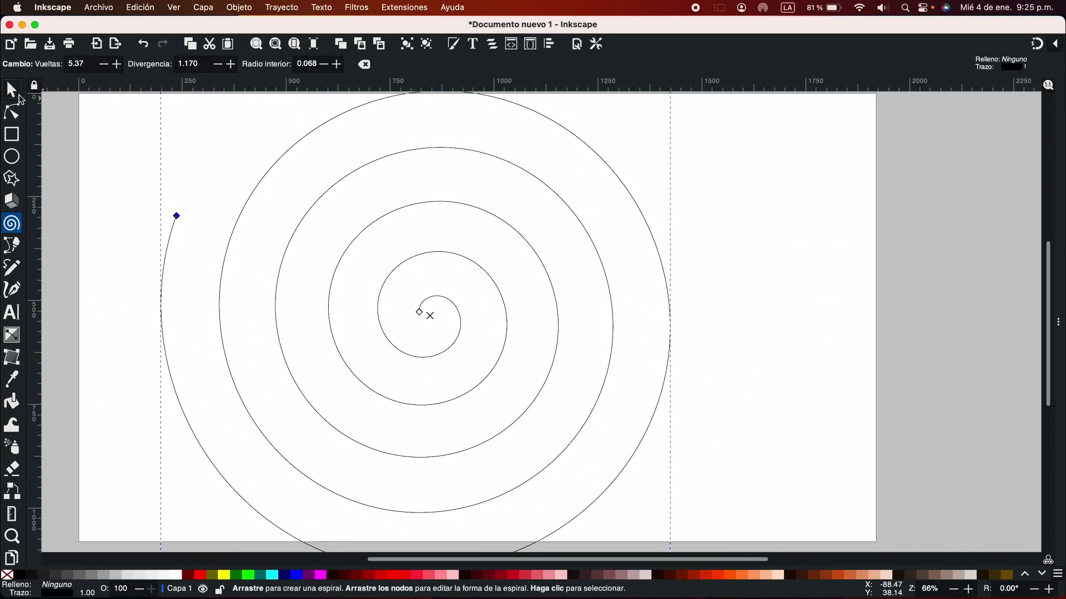
Convert the spiral's stroke to a path.
left_click(17, 93)
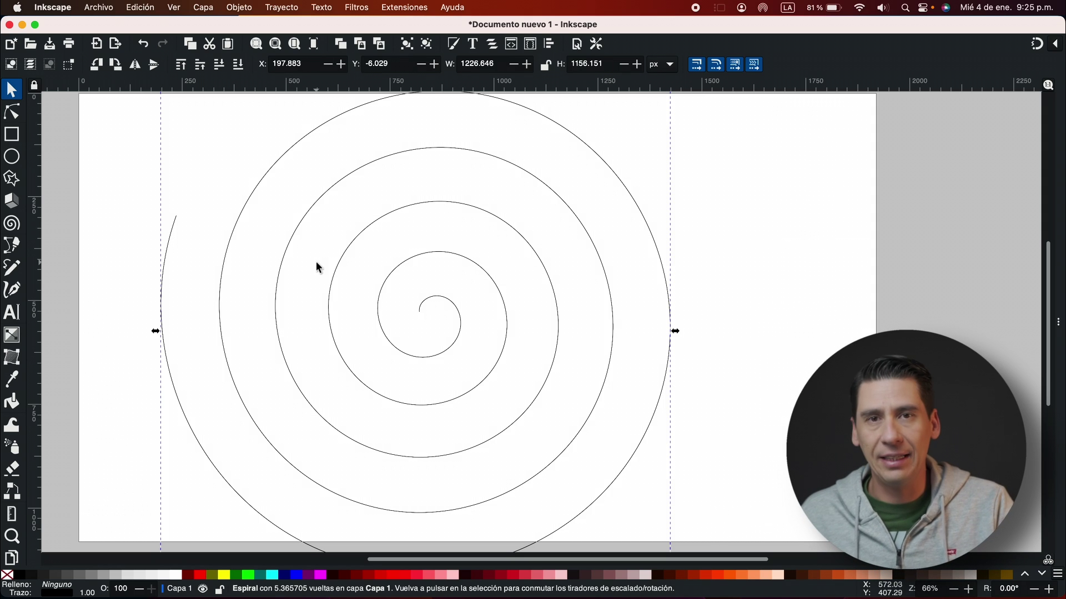
left_click(284, 8)
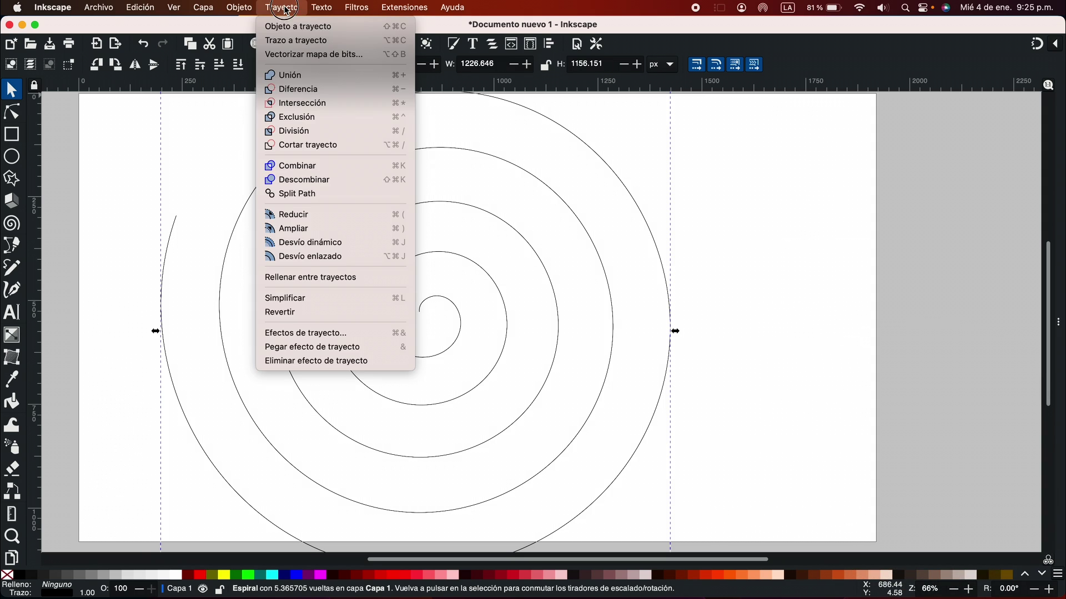
left_click(304, 42)
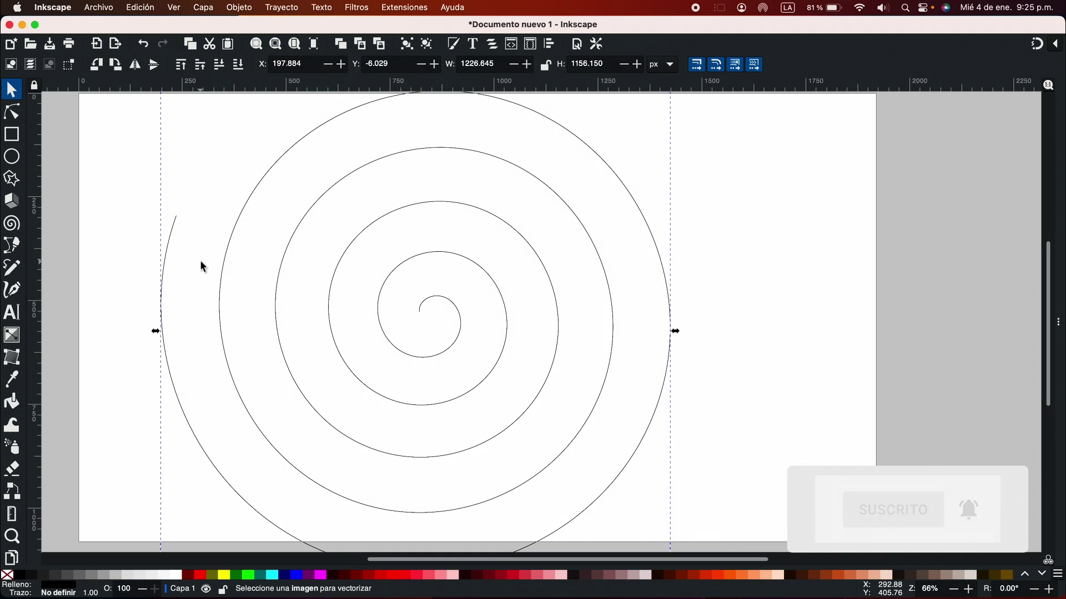
Try moving a node at the outer end of the outlined spiral, and undo back to the plain spiral.
key("n")
key("F2")
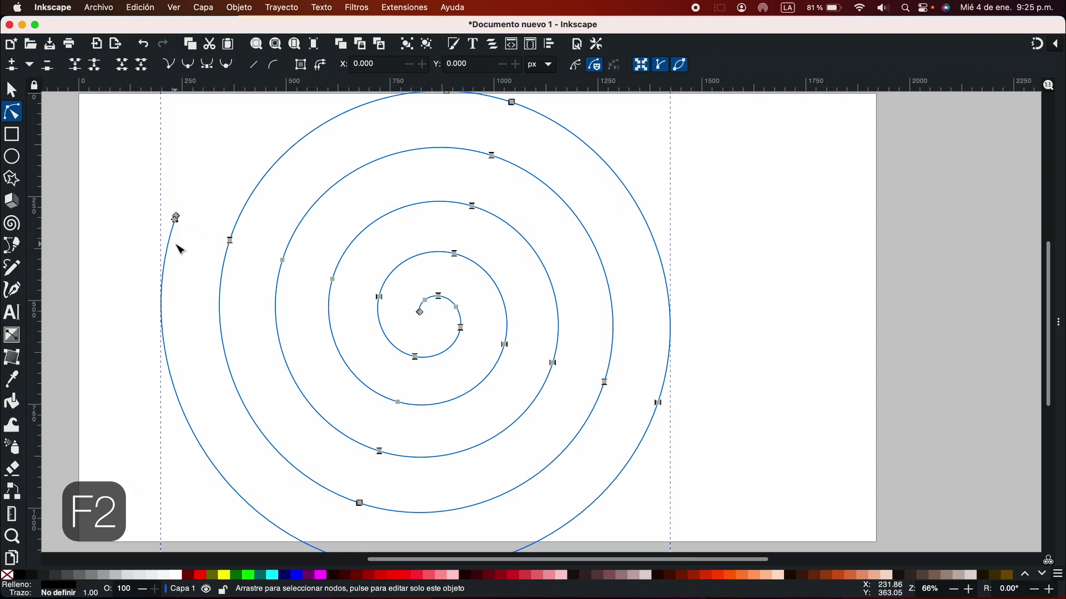
scroll(181, 250, "up", 8)
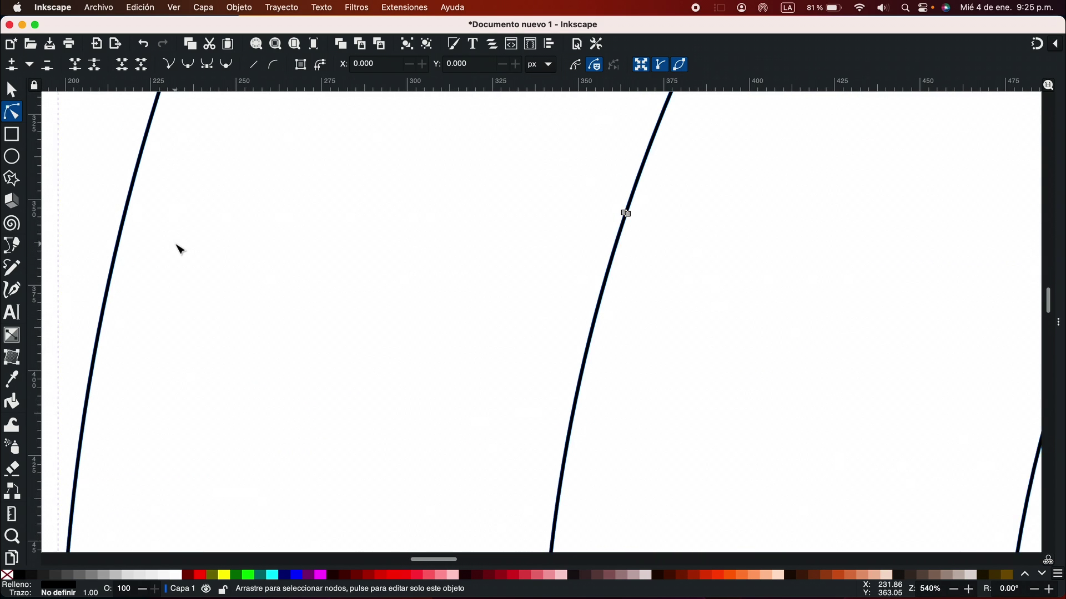
left_click_drag(169, 190, 267, 248)
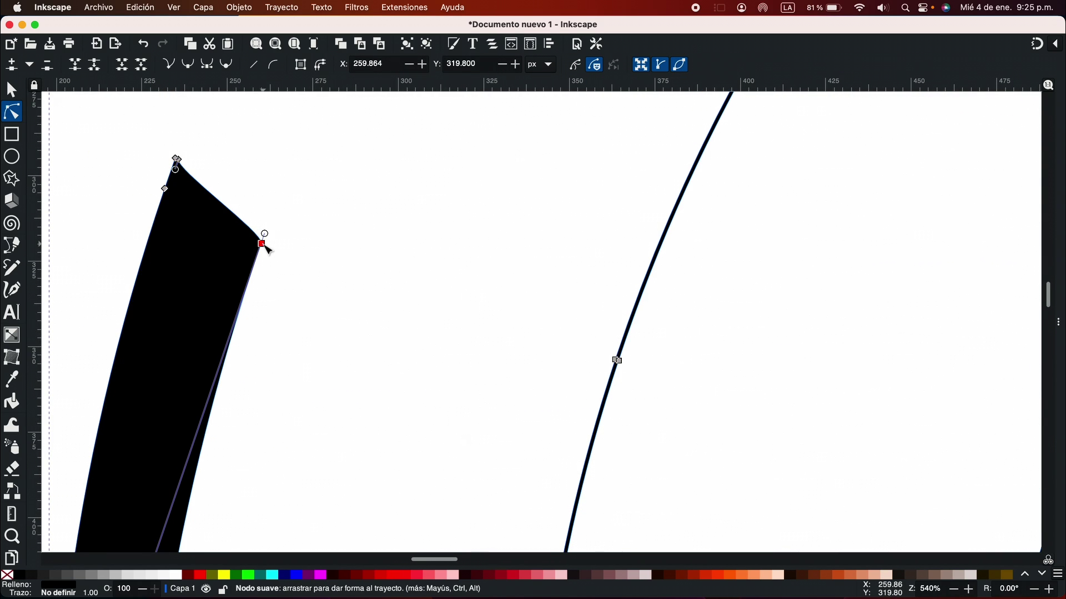
key("ctrl+z")
Convert the spiral object to a path and pull nodes on its left side farther outward.
left_click(291, 10)
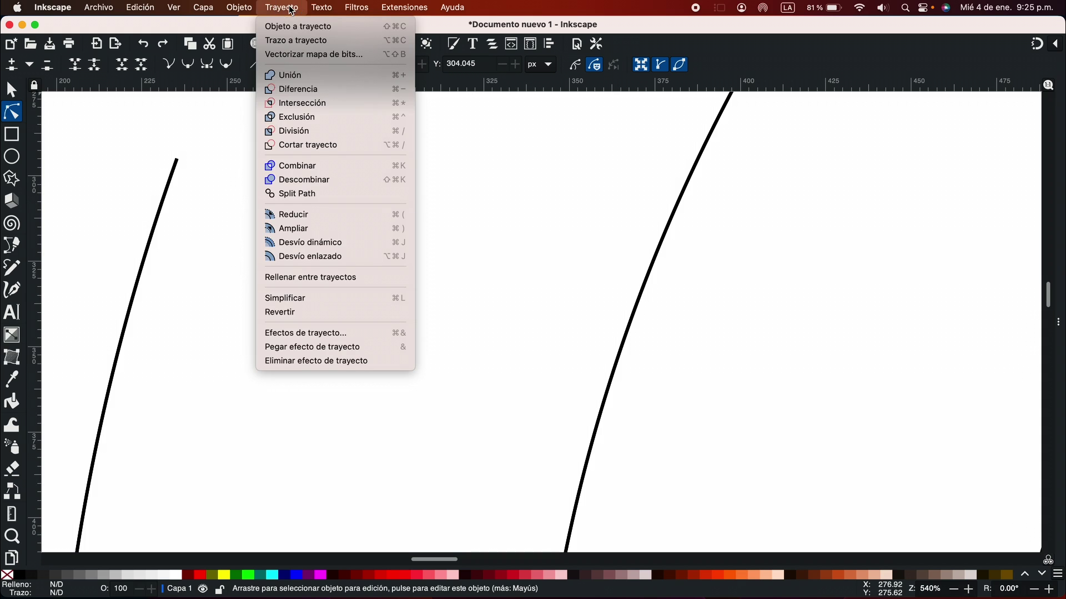
left_click(294, 28)
key("2")
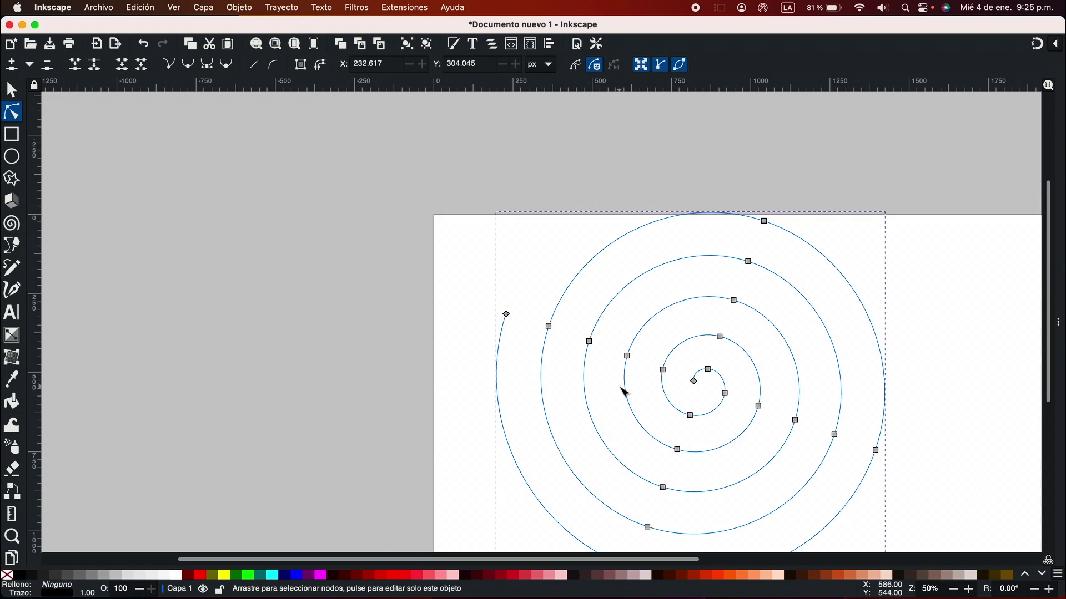
key("5")
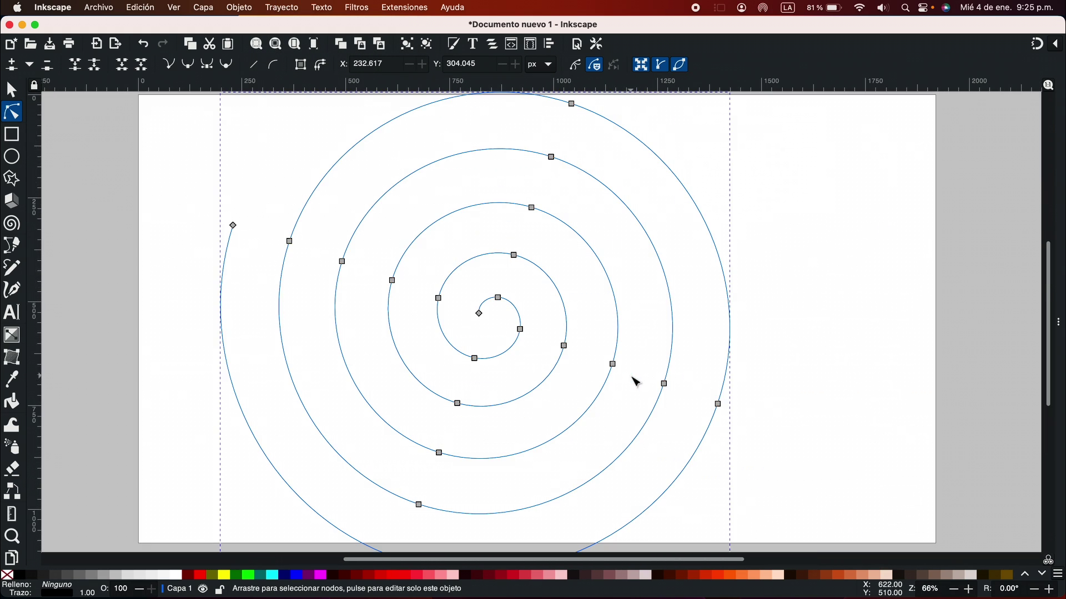
mouse_move(393, 282)
left_mouse_down()
mouse_move(423, 300)
mouse_move(399, 281)
left_mouse_up()
left_click_drag(342, 261, 205, 216)
Delete the spiral and draw an open Bézier path with a nearly straight horizontal segment leading into an S-shaped curve.
key("s")
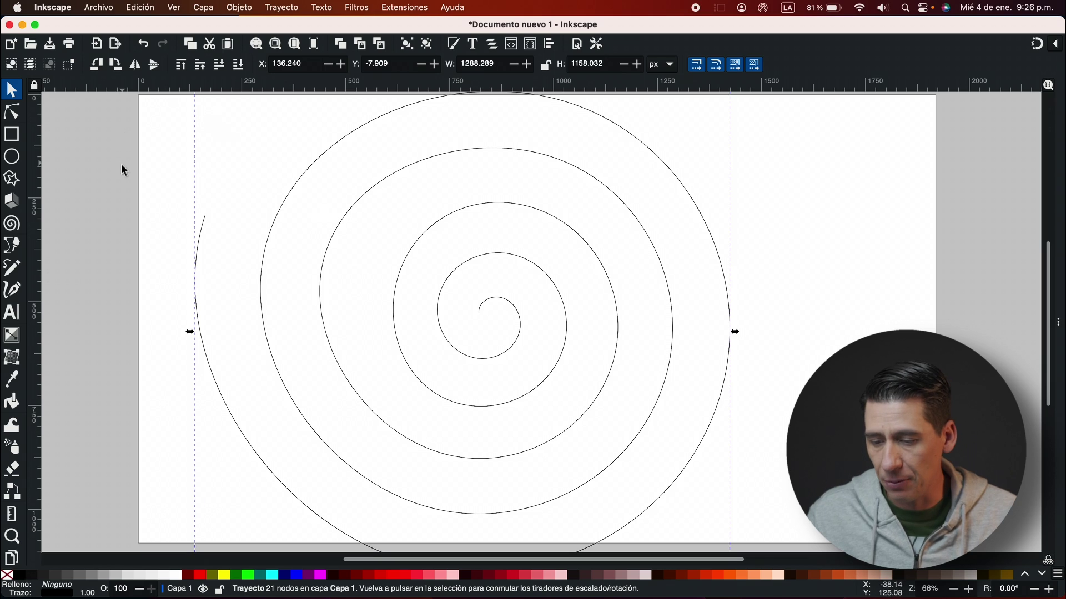
key("Delete")
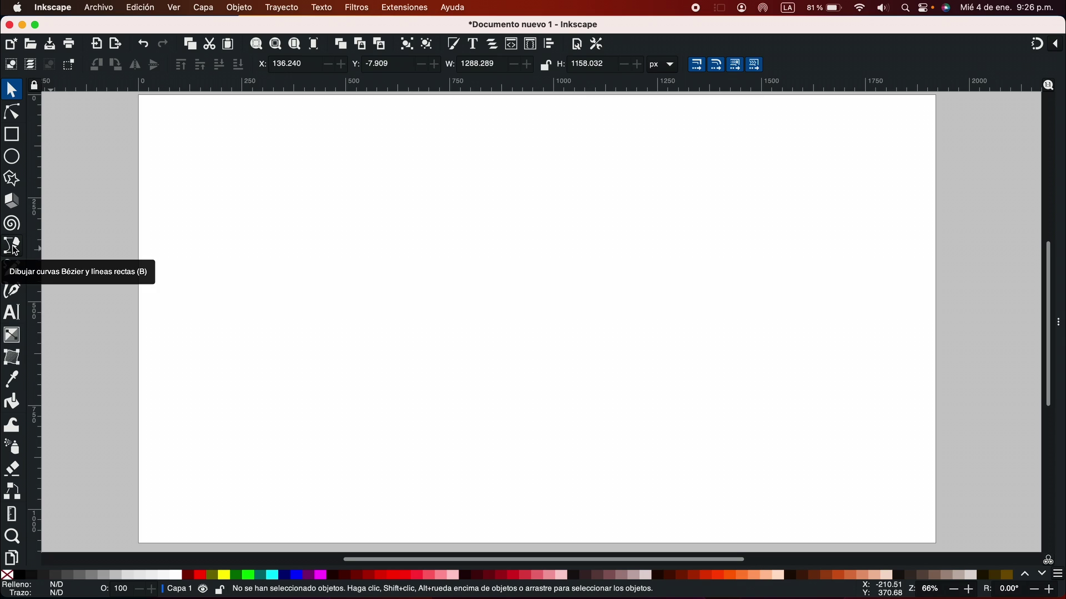
key("b")
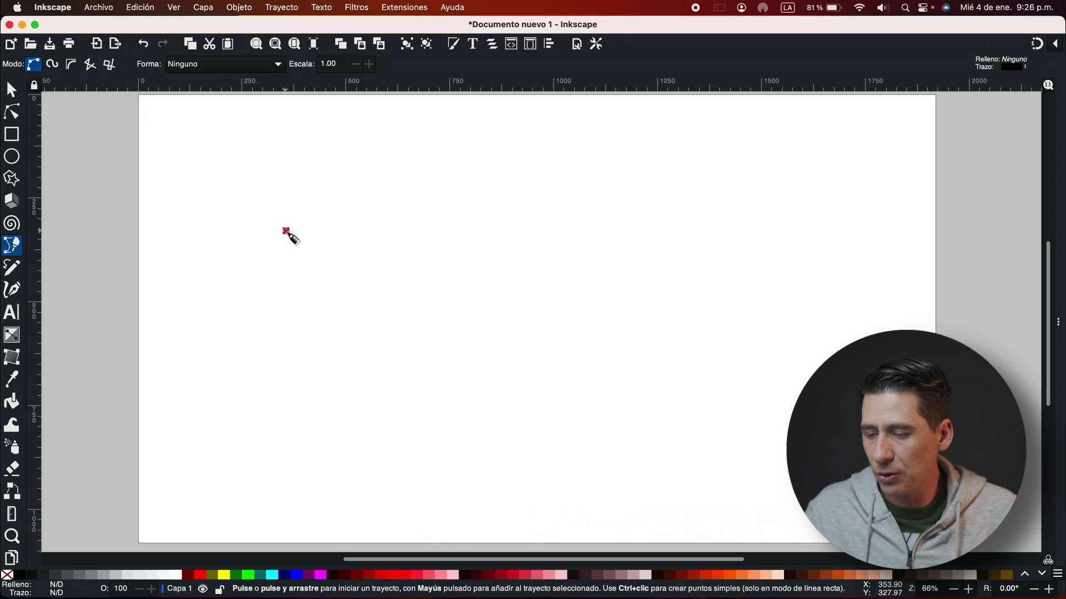
left_click(286, 231)
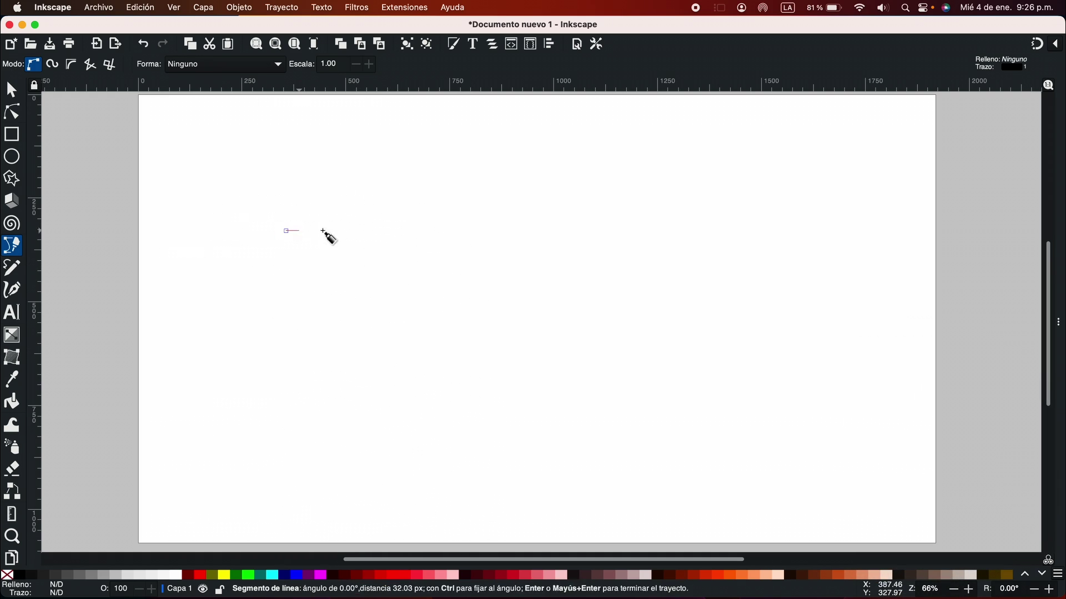
left_click(689, 228)
left_click_drag(750, 257, 673, 279)
left_click_drag(743, 349, 784, 352)
key("Return")
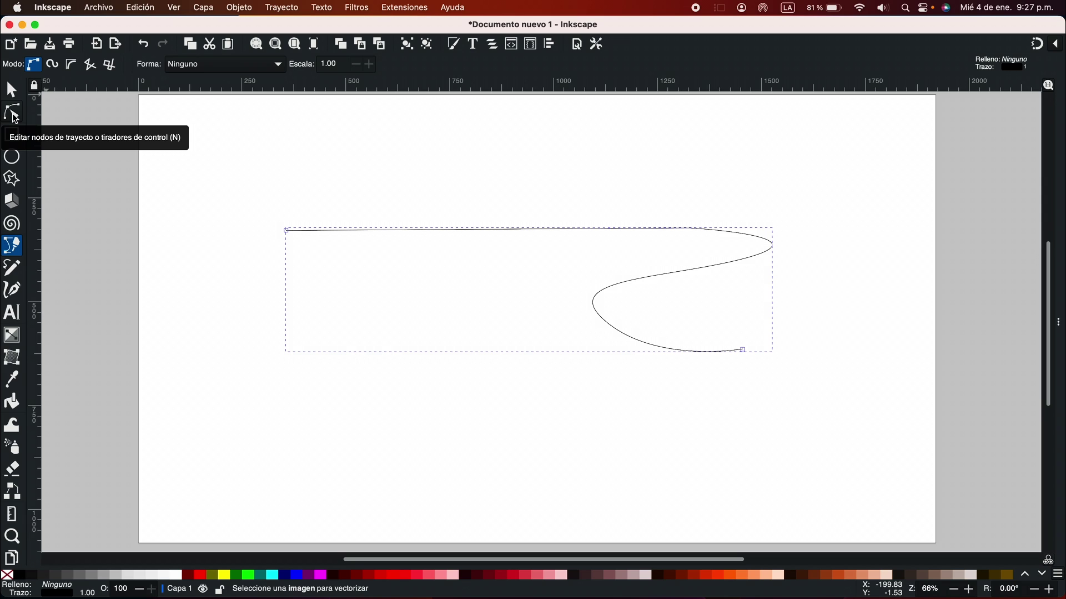
Move the Bézier path's upper middle node to about X 1162, Y 244 px and reshape the curve at the nodes below it.
key("F2")
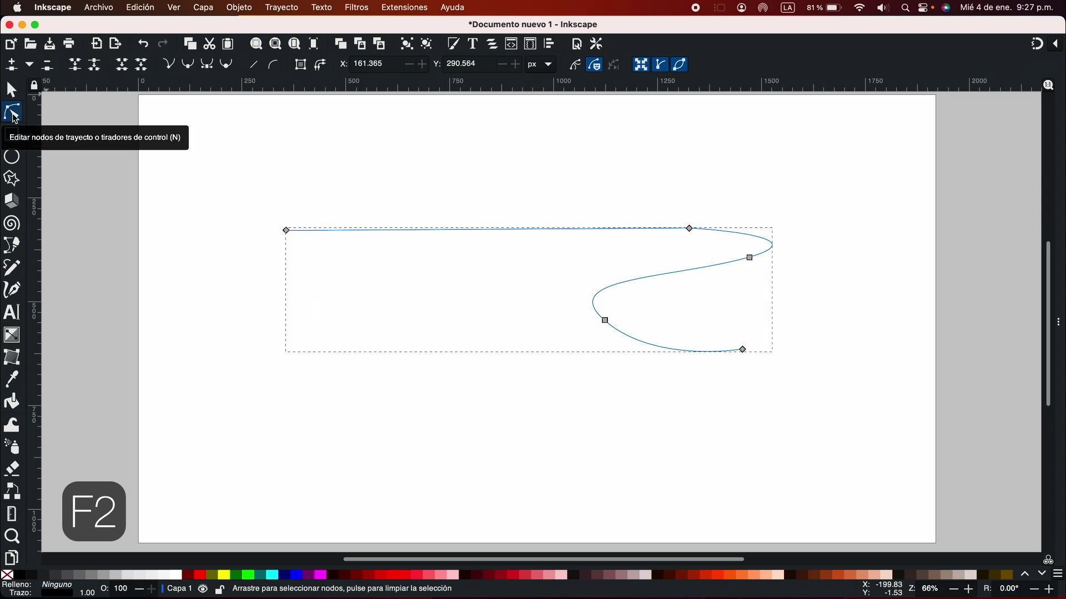
left_click(690, 228)
left_click_drag(693, 230, 620, 195)
left_click(750, 257, "ctrl")
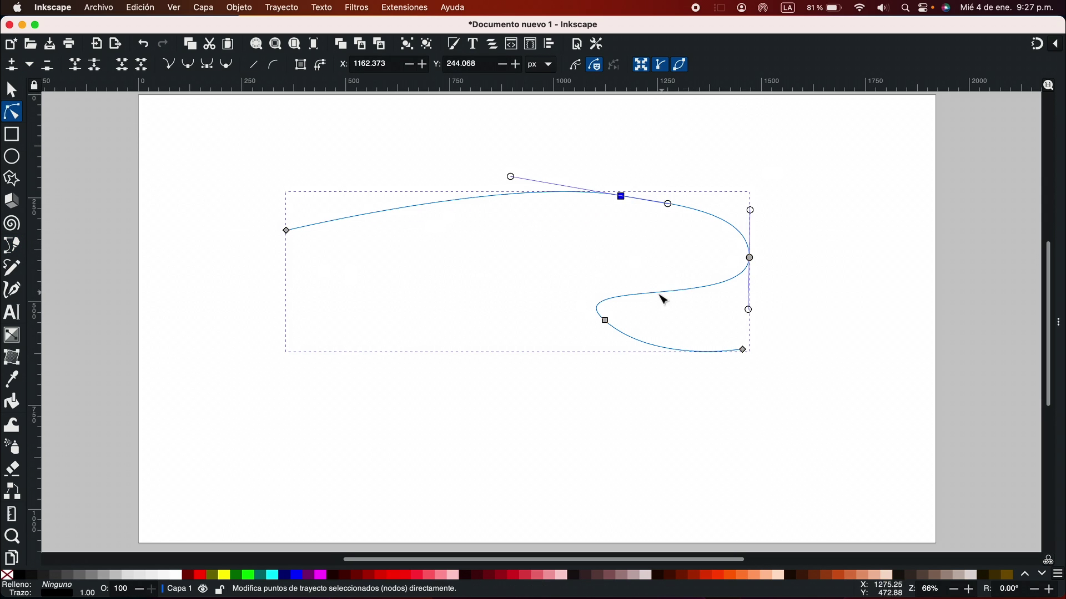
left_click(603, 319, "ctrl")
left_click(605, 321)
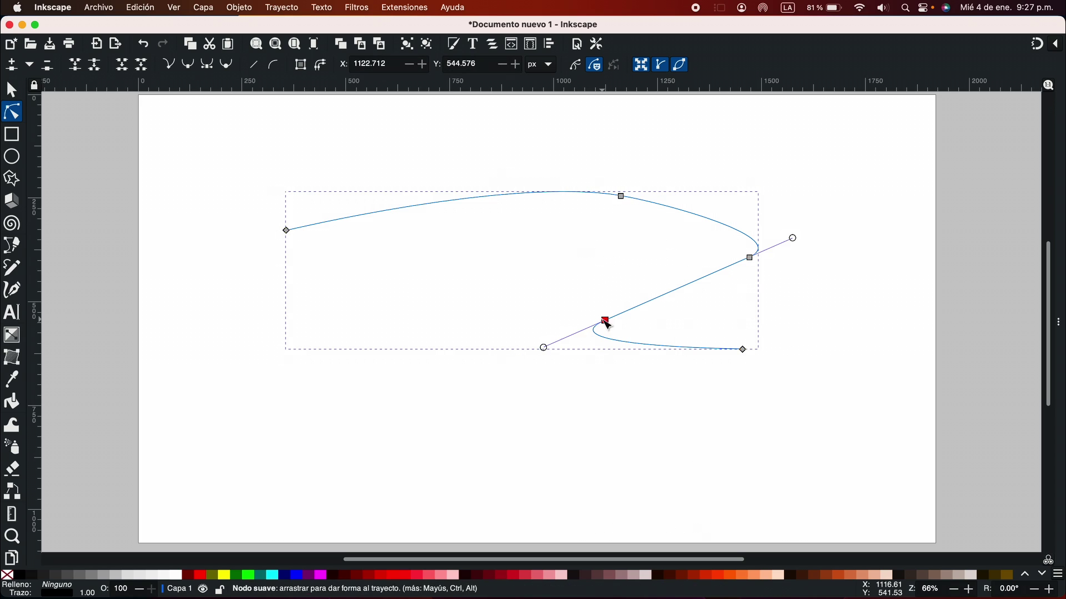
Set the stroke width of the S-shaped Bézier path to 3.2 px.
scroll(518, 292, "right", 5)
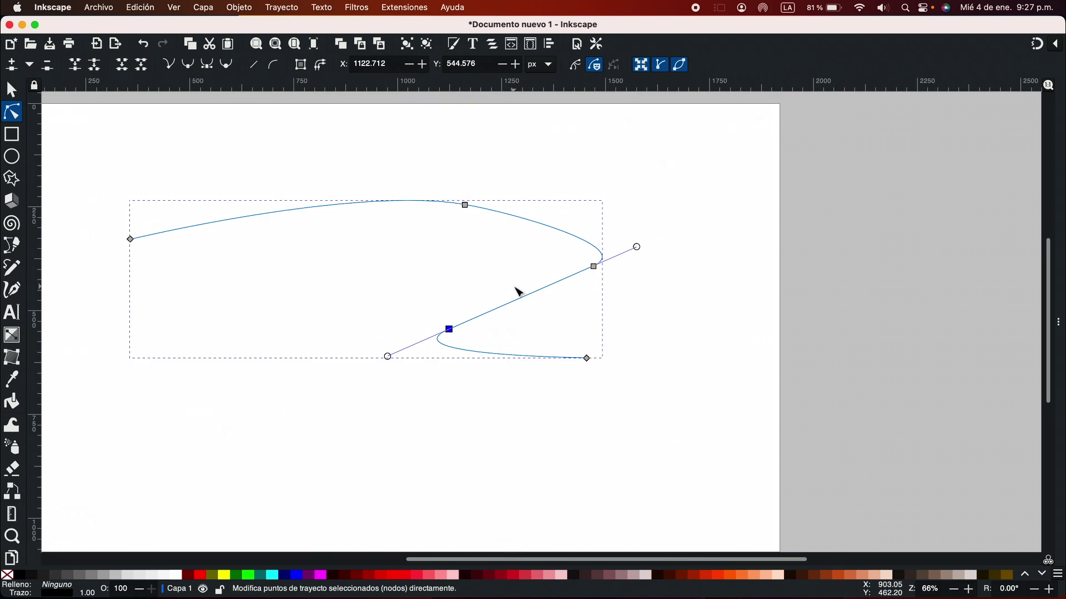
key("shift+super+f")
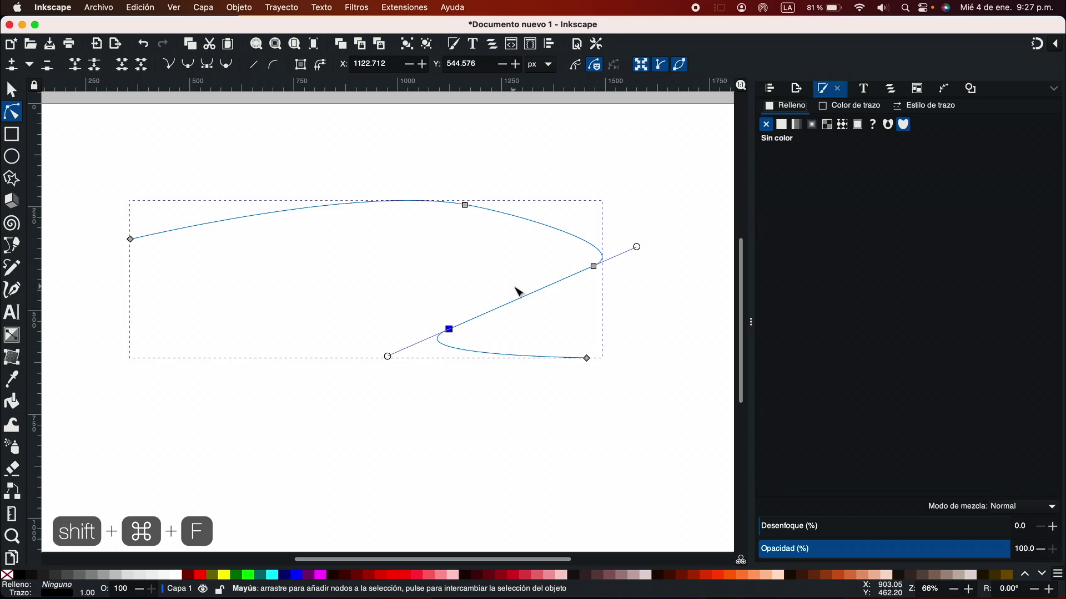
left_click(928, 107)
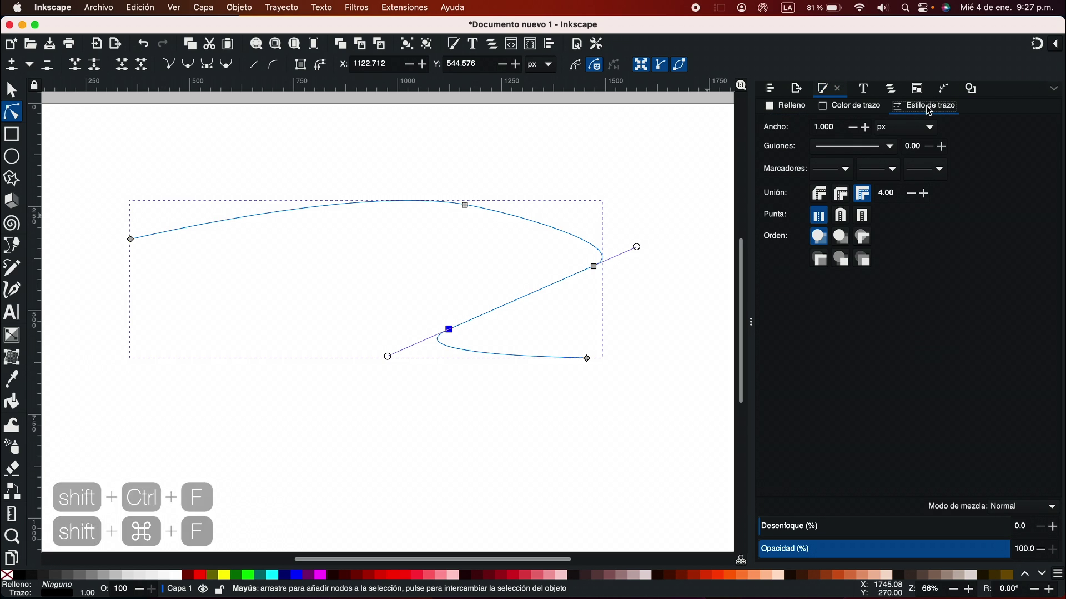
left_click(867, 128)
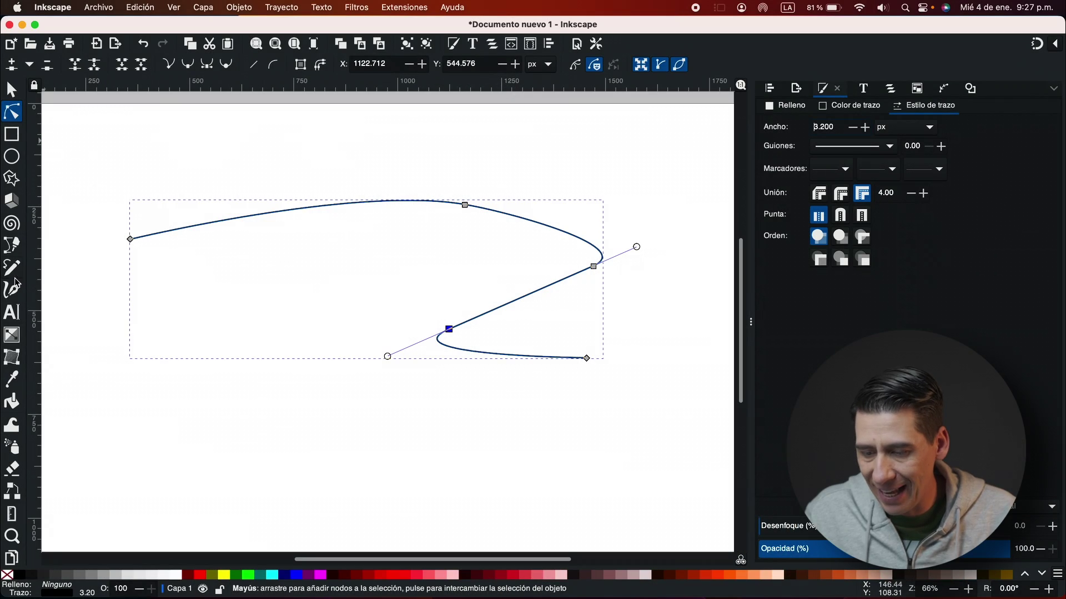
type("b")
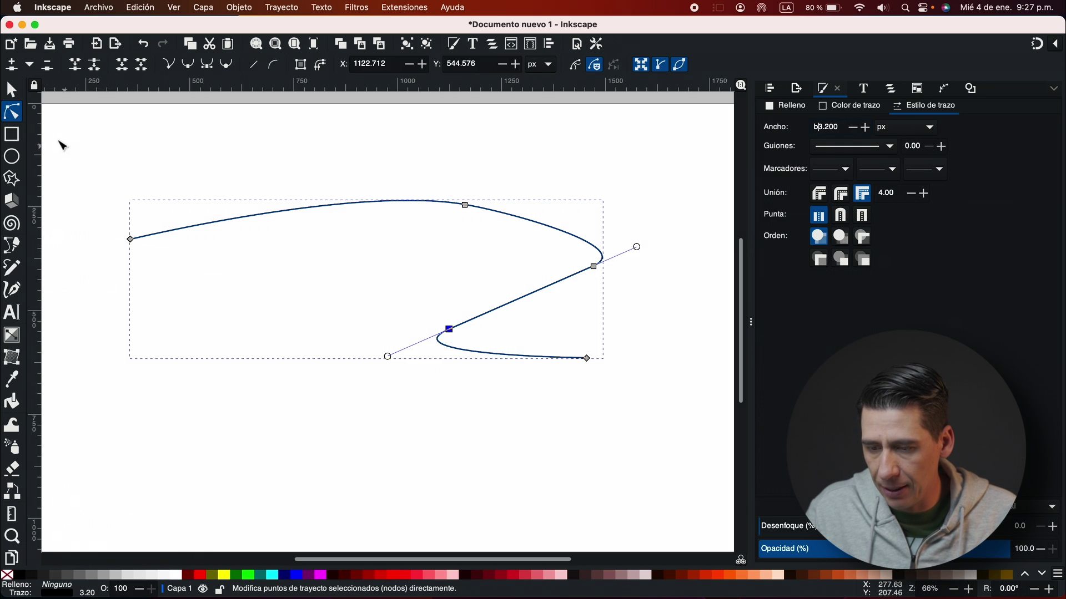
key("Return")
Draw an open looping Spiro path with an inner coil and a large outer loop below the thick curve.
left_click(12, 89)
key("ctrl+z")
key("b")
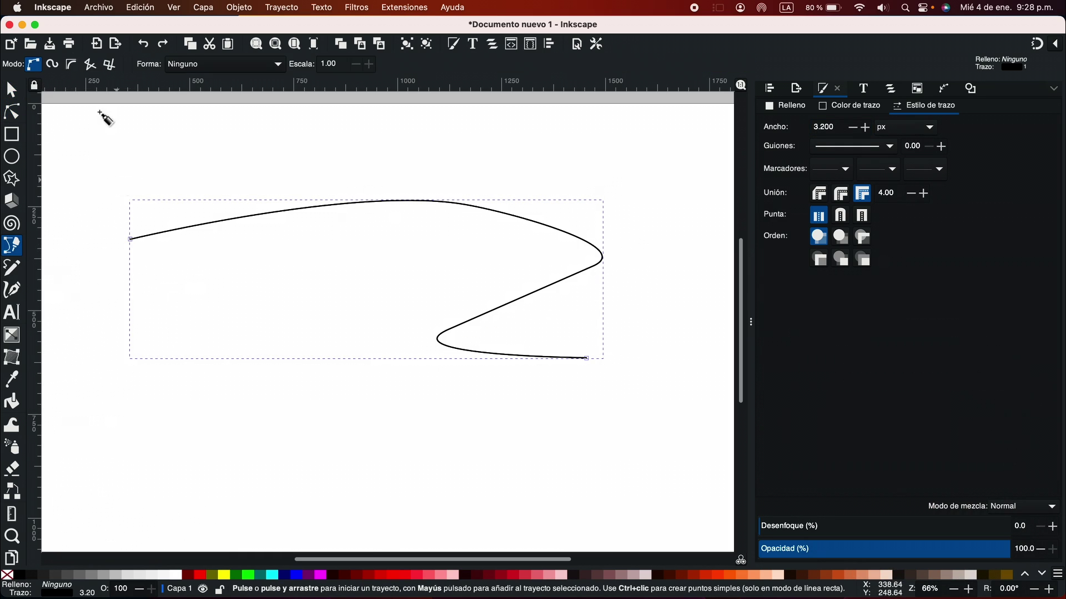
key("Escape")
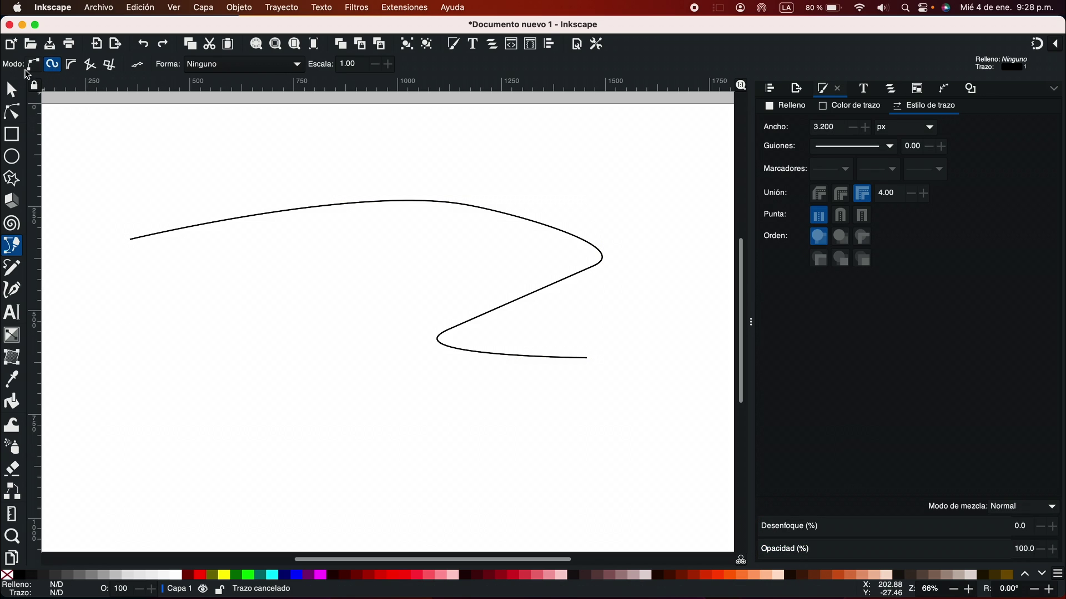
left_click(35, 66)
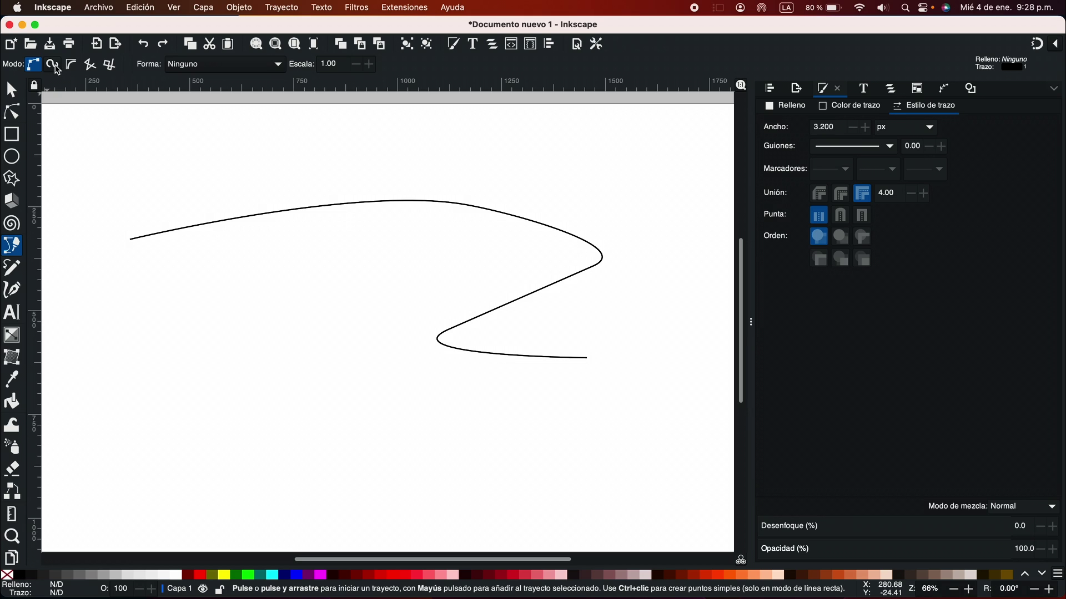
left_click(52, 64)
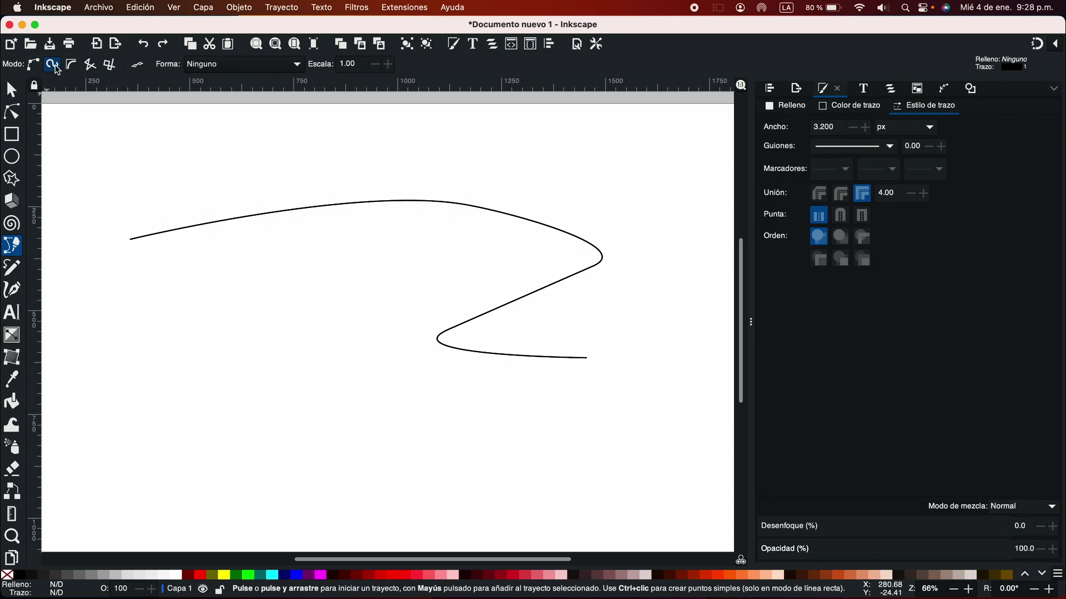
left_click(178, 424)
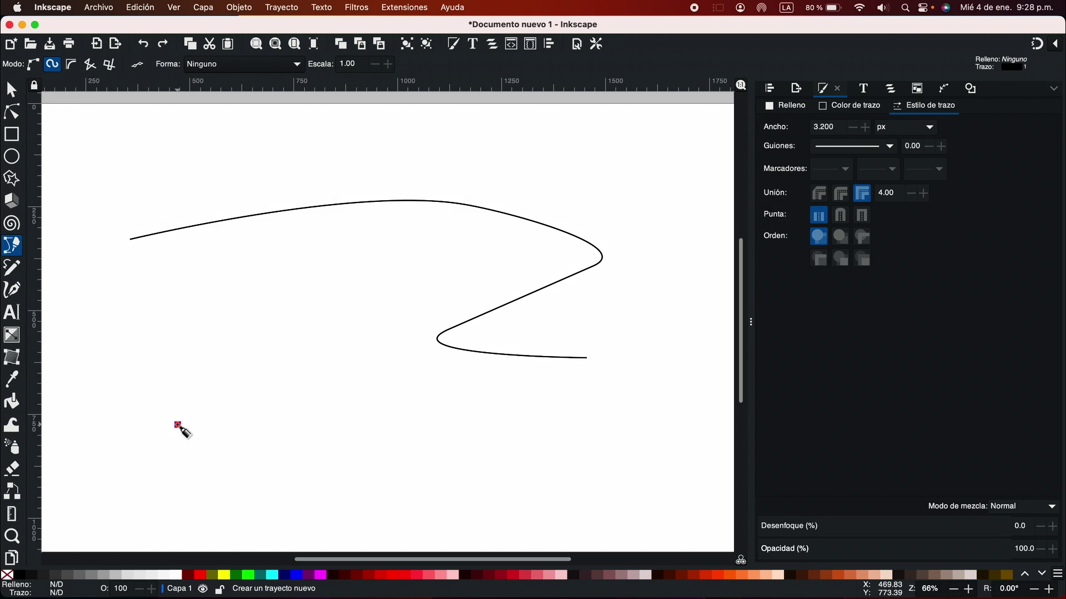
left_click(273, 300)
left_click(357, 460)
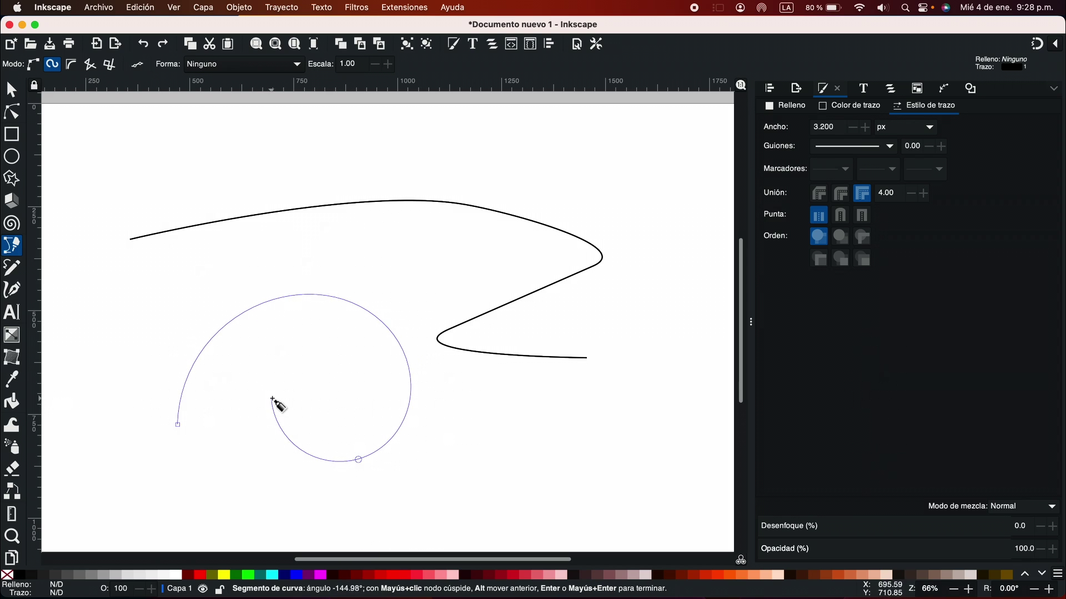
left_click(275, 392)
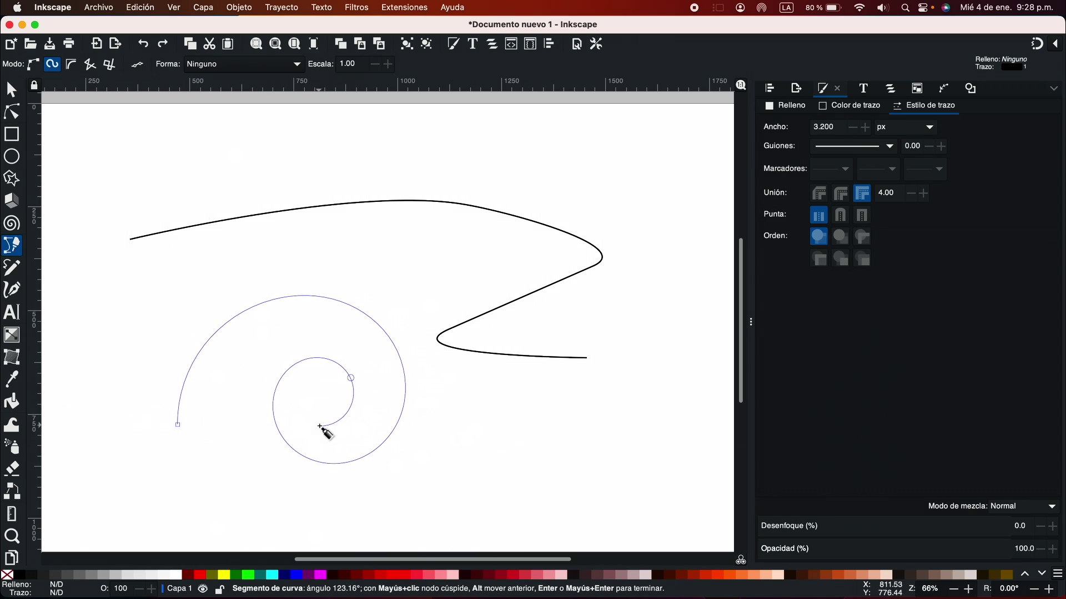
left_click(429, 424)
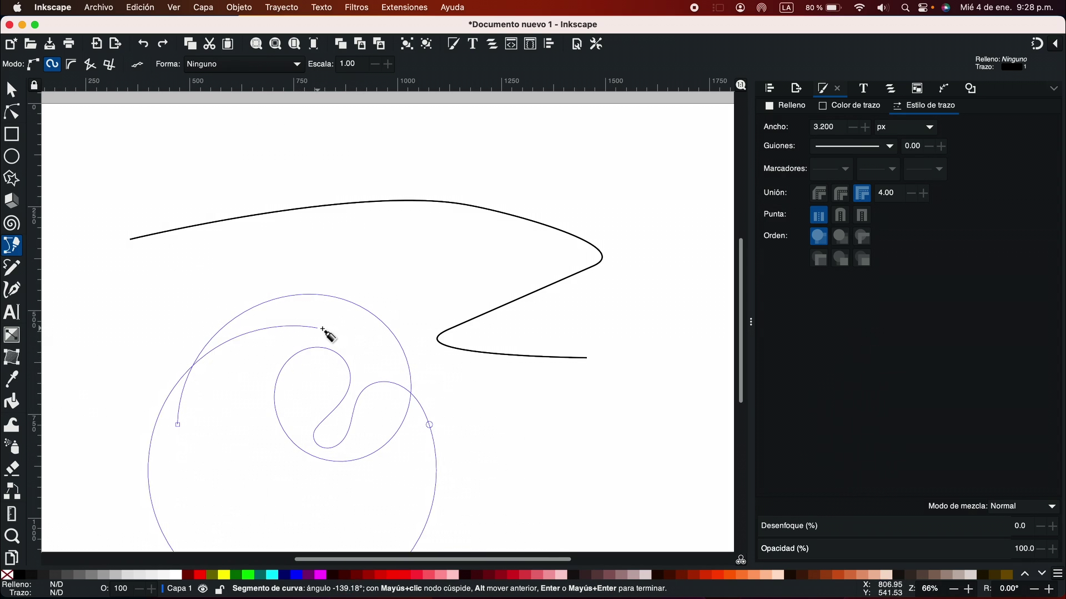
left_click(264, 352)
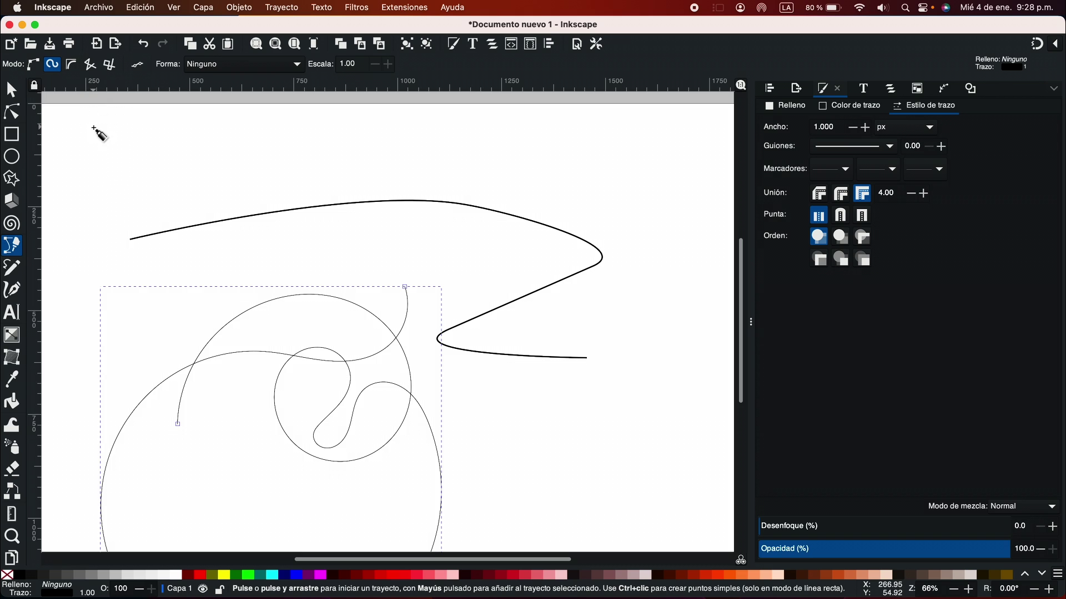
Draw an open BSpline path across the page's upper left and down into the Spiro curve, and raise its upper corner control node slightly.
left_click(96, 149)
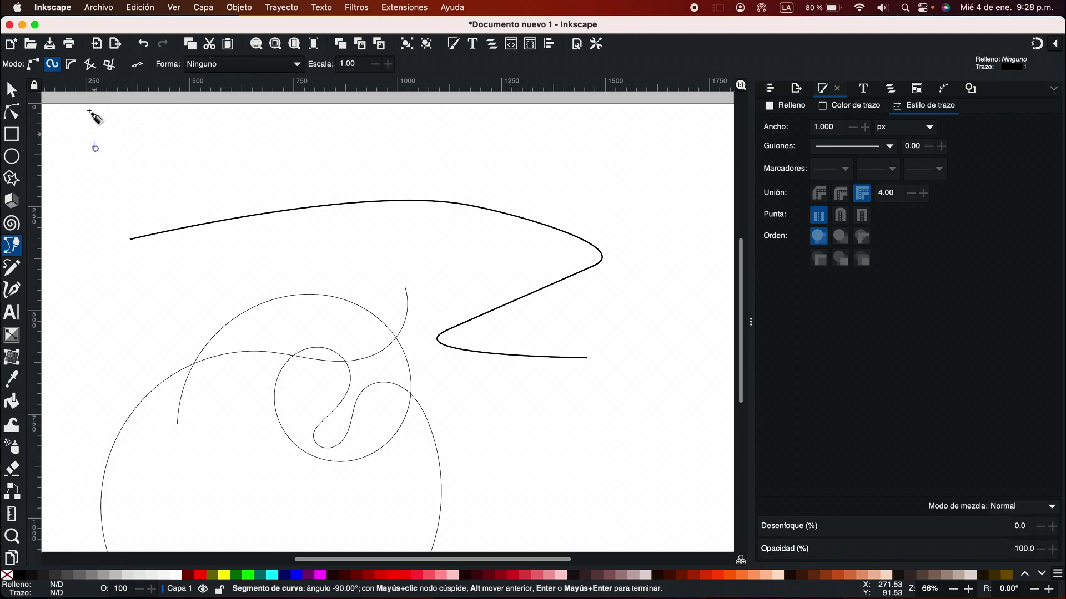
left_click(156, 159)
left_click(332, 140)
left_click(196, 261)
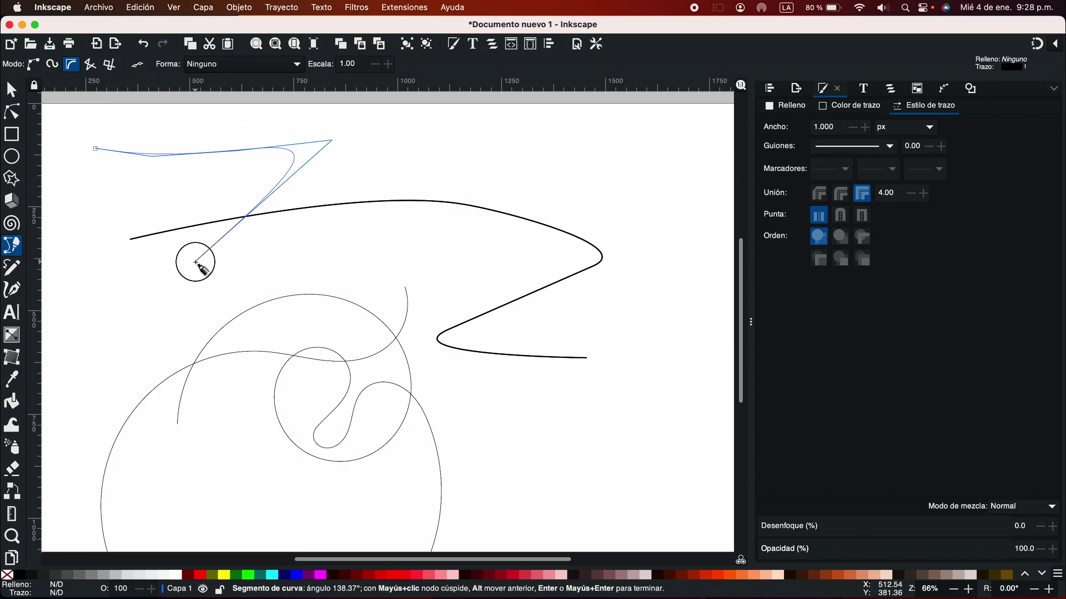
double_click(204, 337)
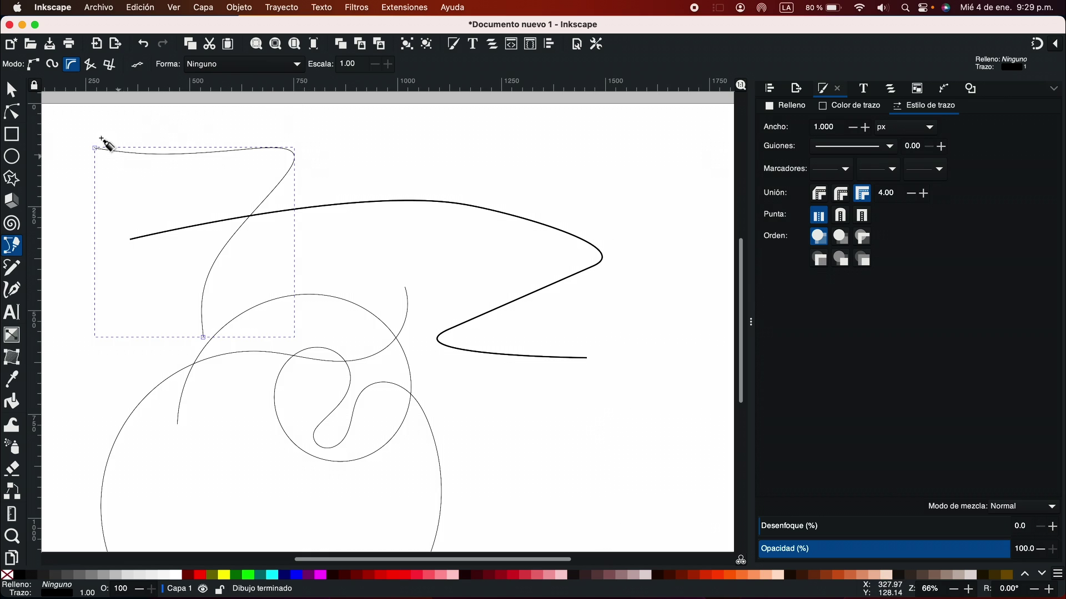
left_click(14, 111)
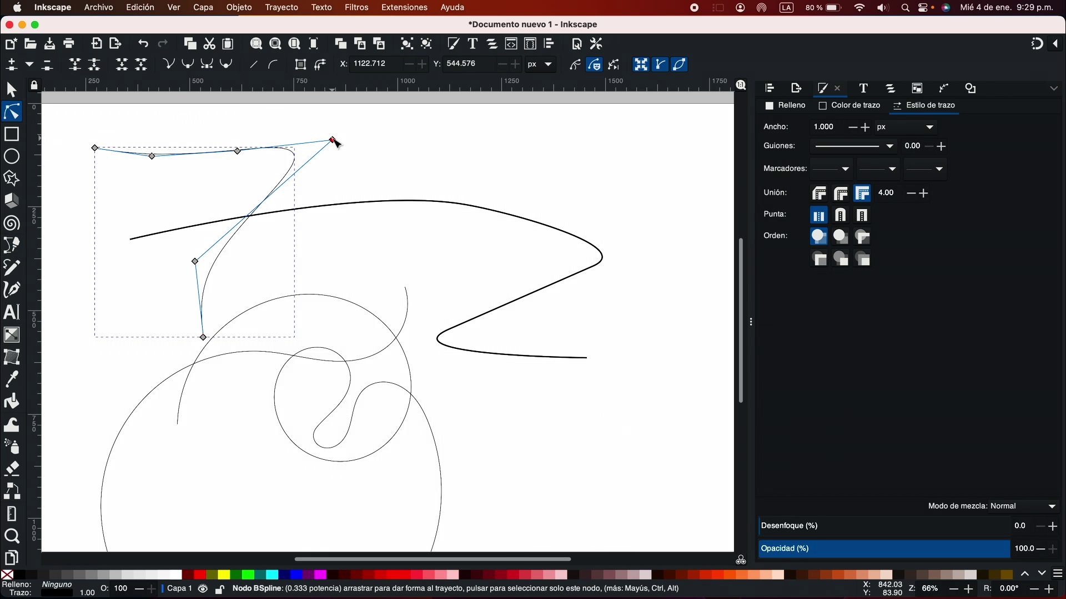
left_click_drag(333, 141, 332, 133)
Draw an open zigzag path of straight segments across the right half of the thick curve.
key("b")
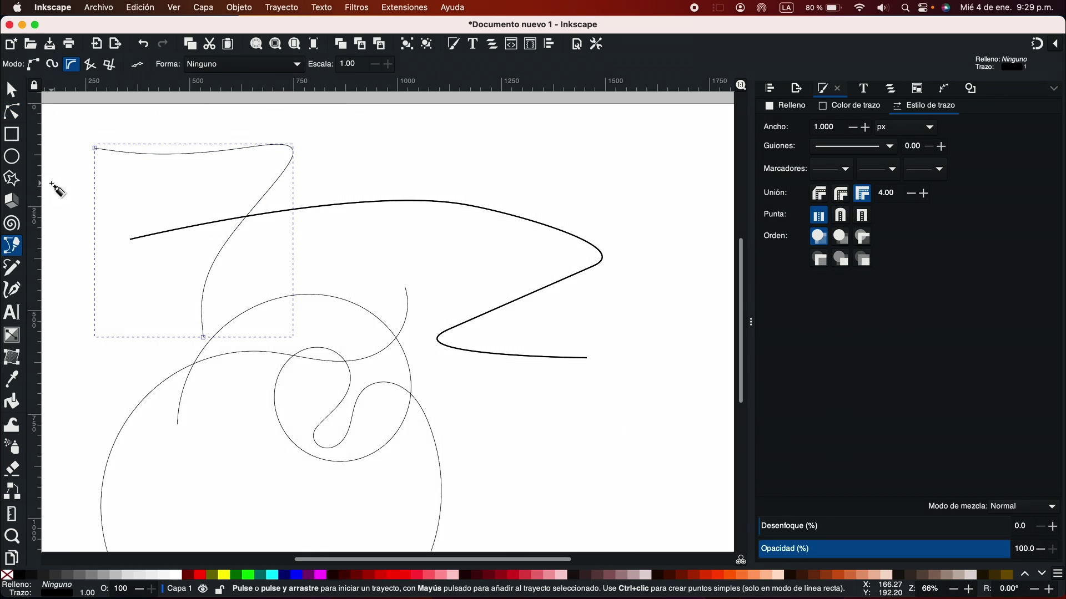
left_click(90, 65)
left_click(509, 158)
left_click(474, 209)
left_click(540, 207)
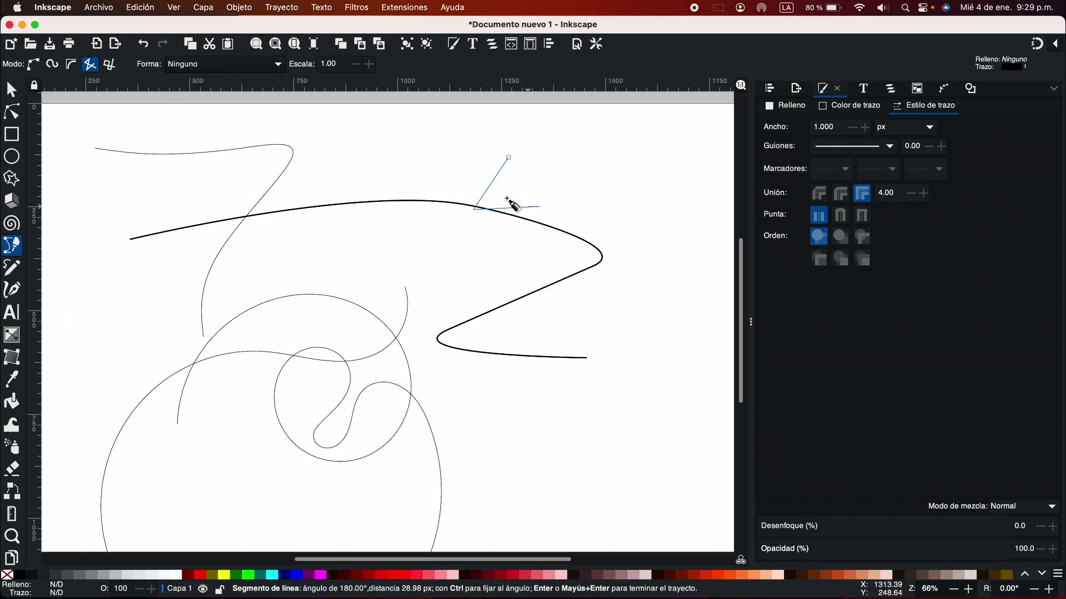
left_click(610, 118)
left_click(572, 180)
left_click(641, 228)
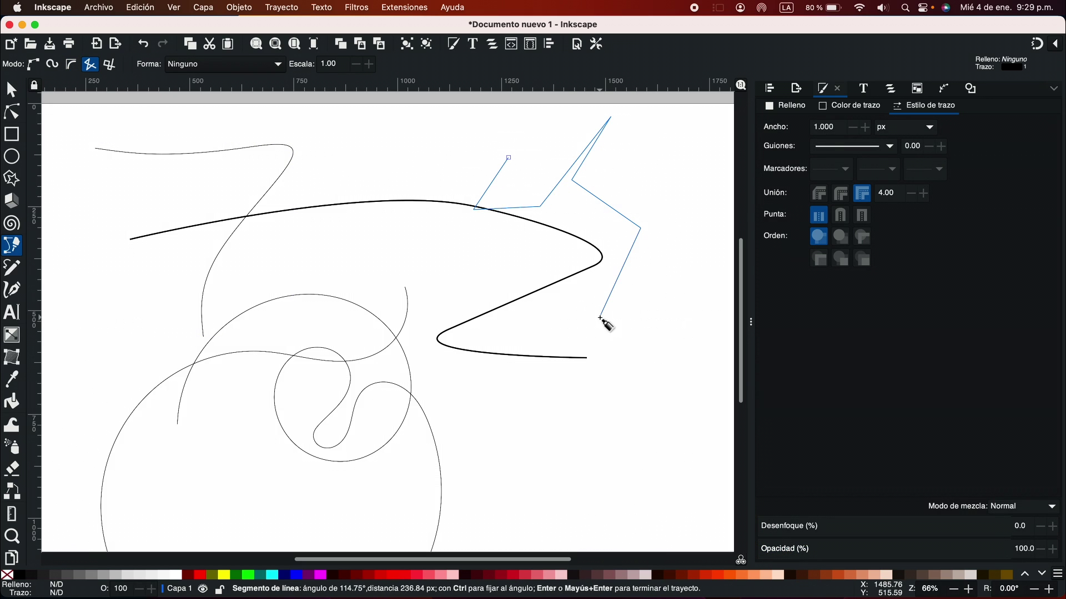
left_click(599, 318)
left_click(394, 188)
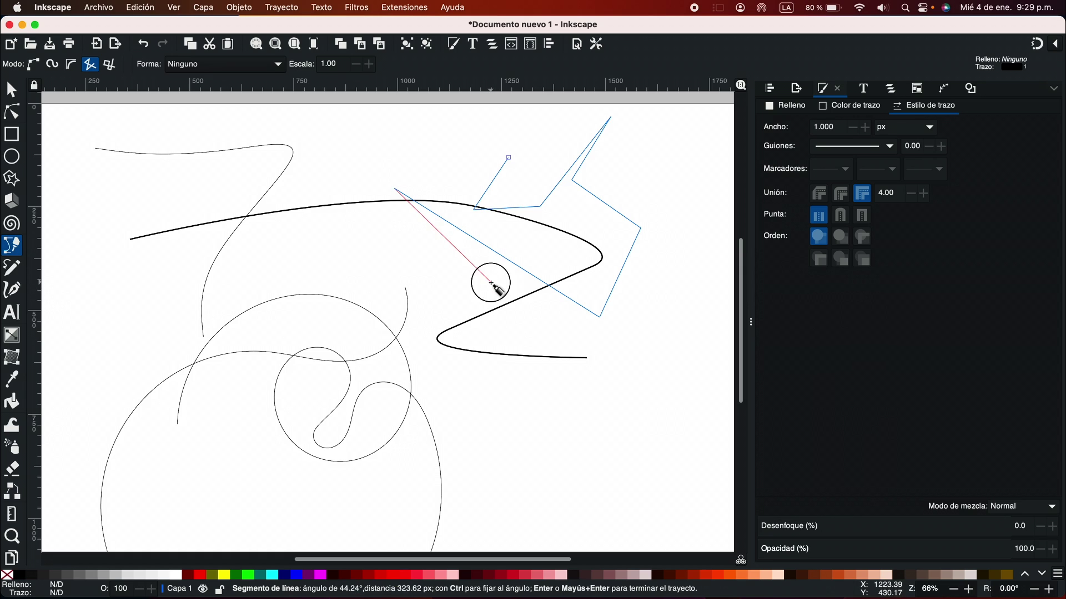
key("Return")
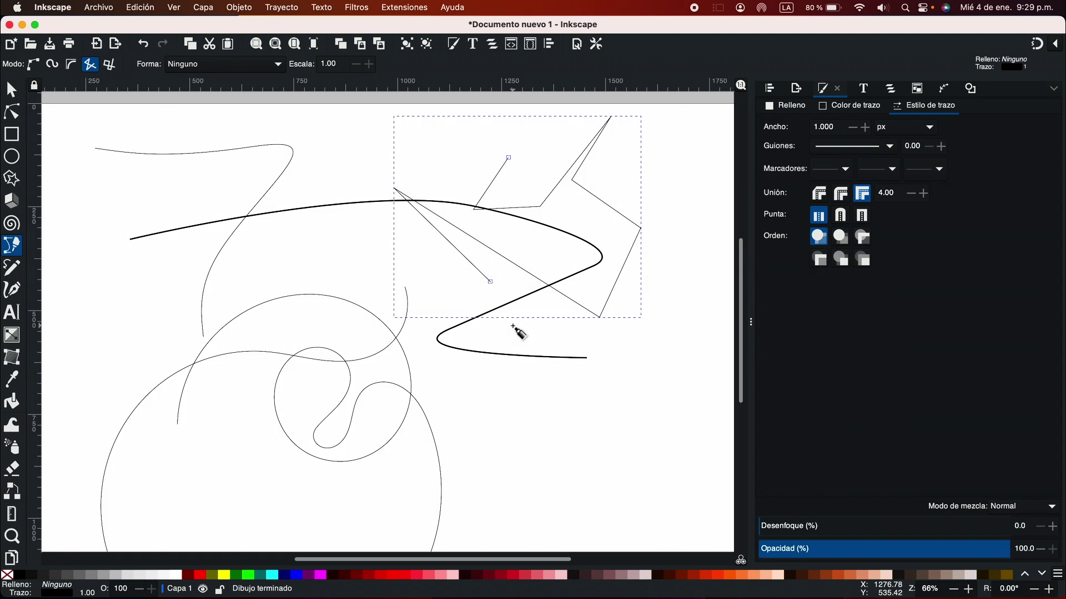
Draw an open path of paraxial segments, all at right angles, between the thick curve and the Spiro loops.
left_click(111, 64)
left_click(199, 347)
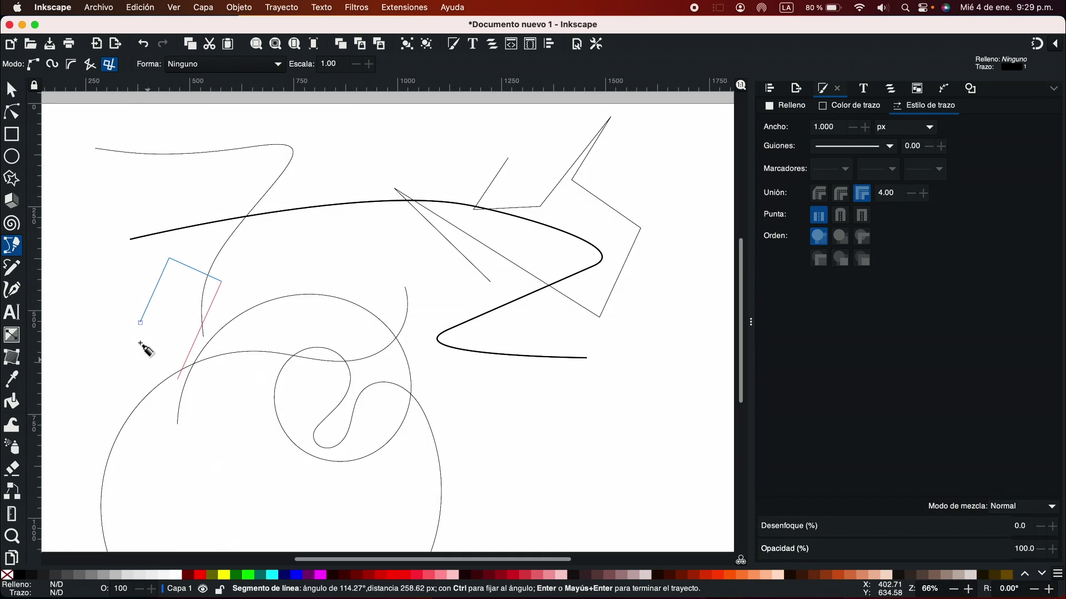
left_click(293, 381)
left_click(287, 210)
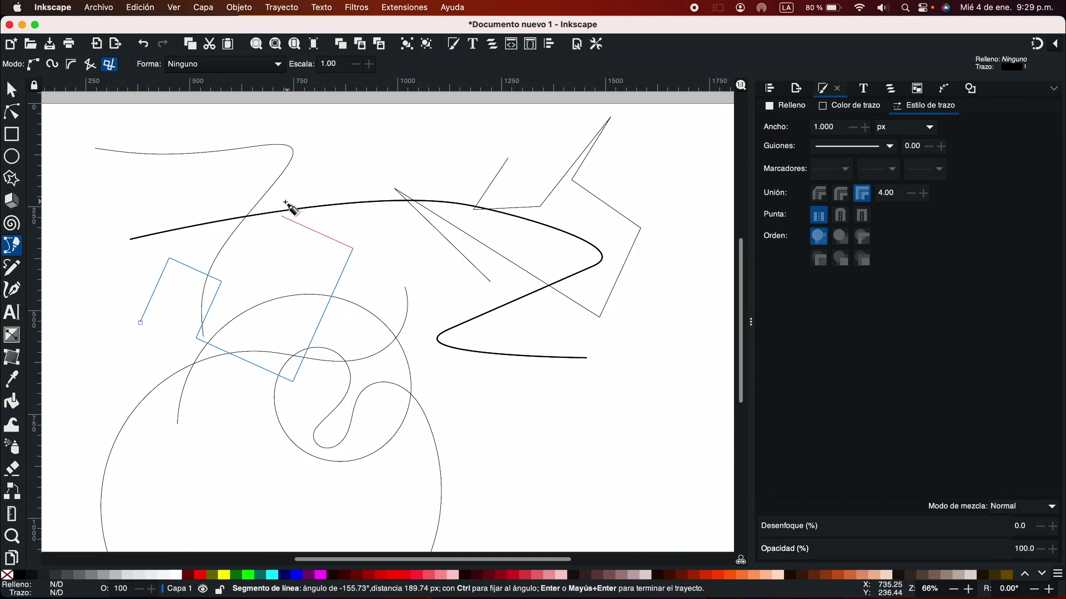
key("Return")
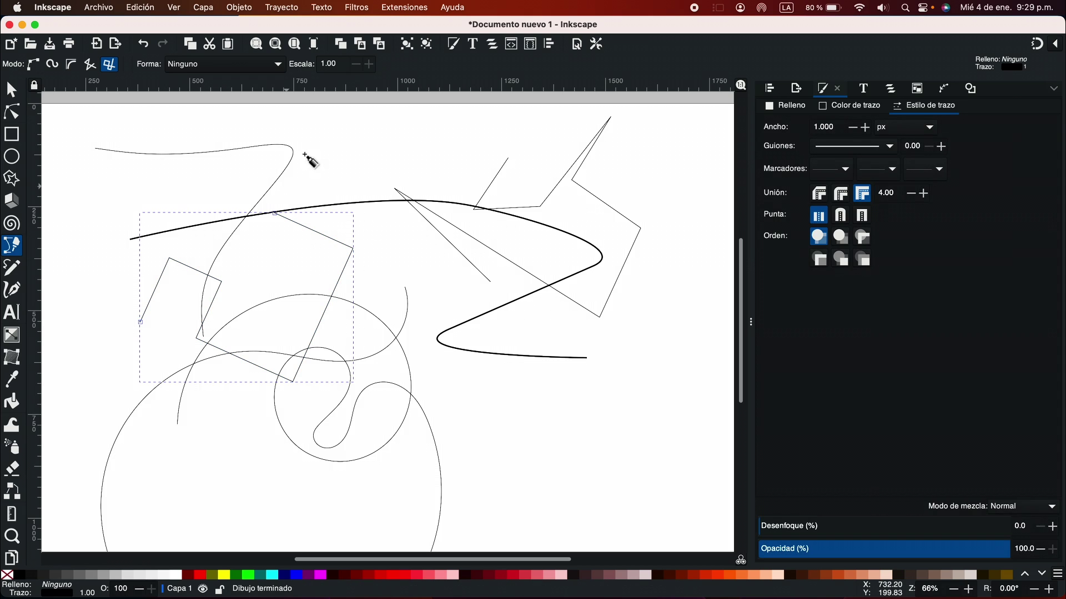
Set the Pen tool's stroke shape to Triángulo dentro.
left_click(240, 65)
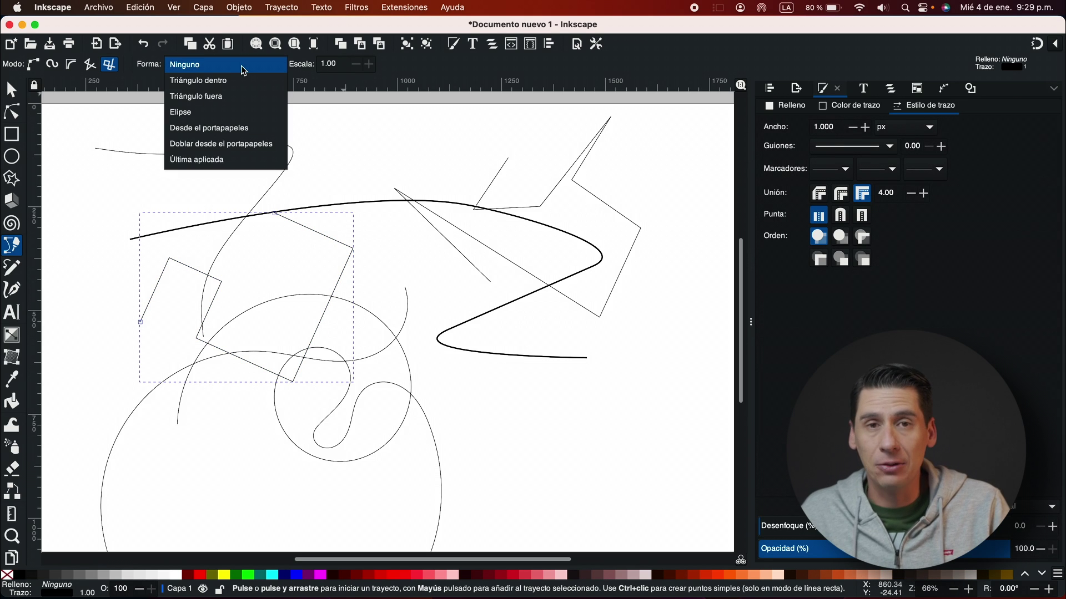
key("Down")
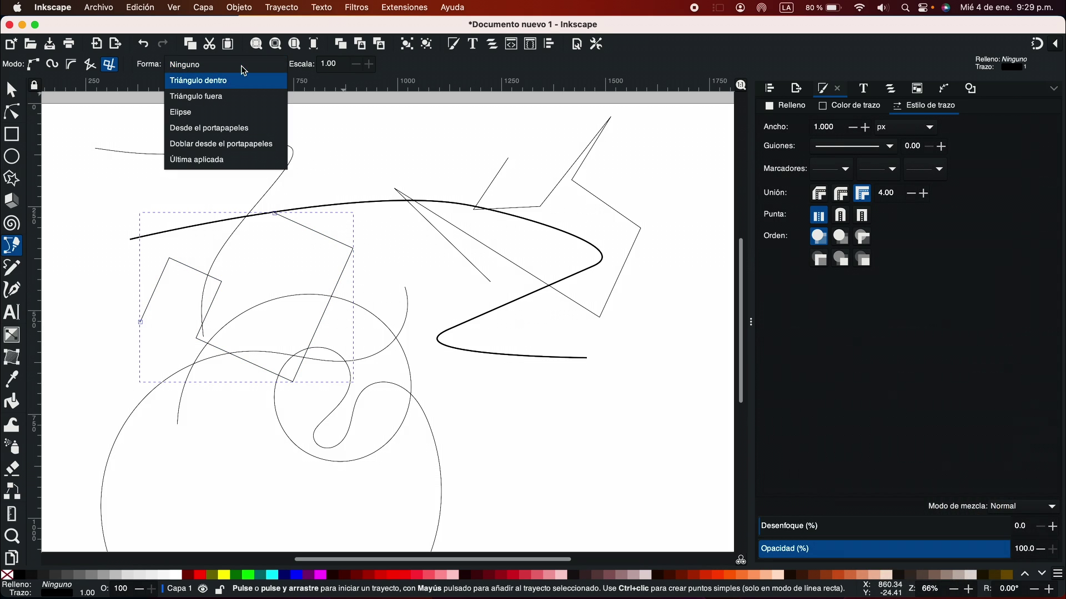
key("Up")
key("Return")
left_click(244, 67)
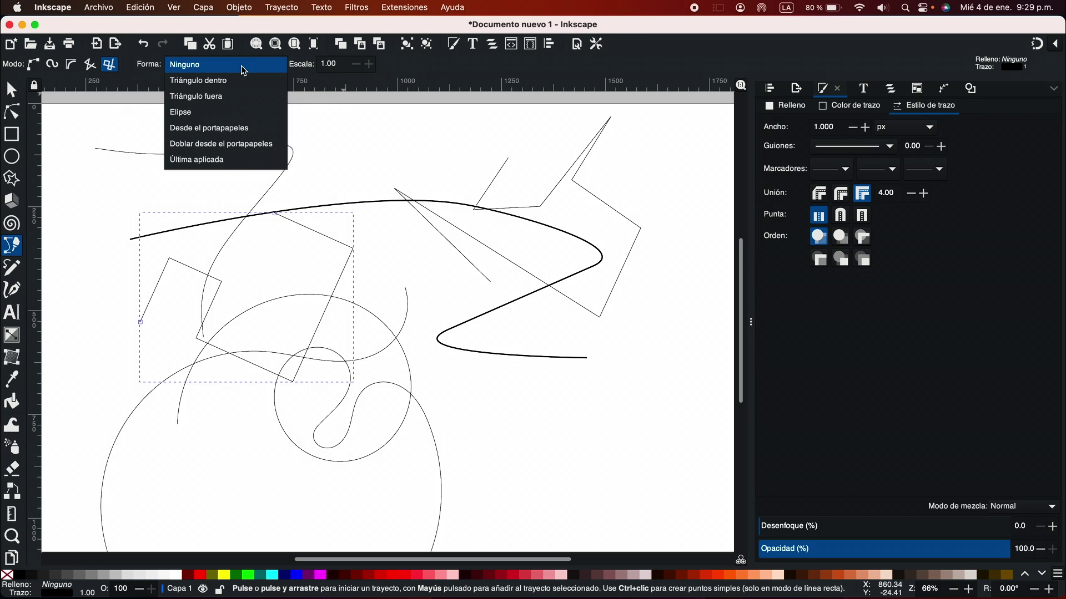
key("Down")
key("Return")
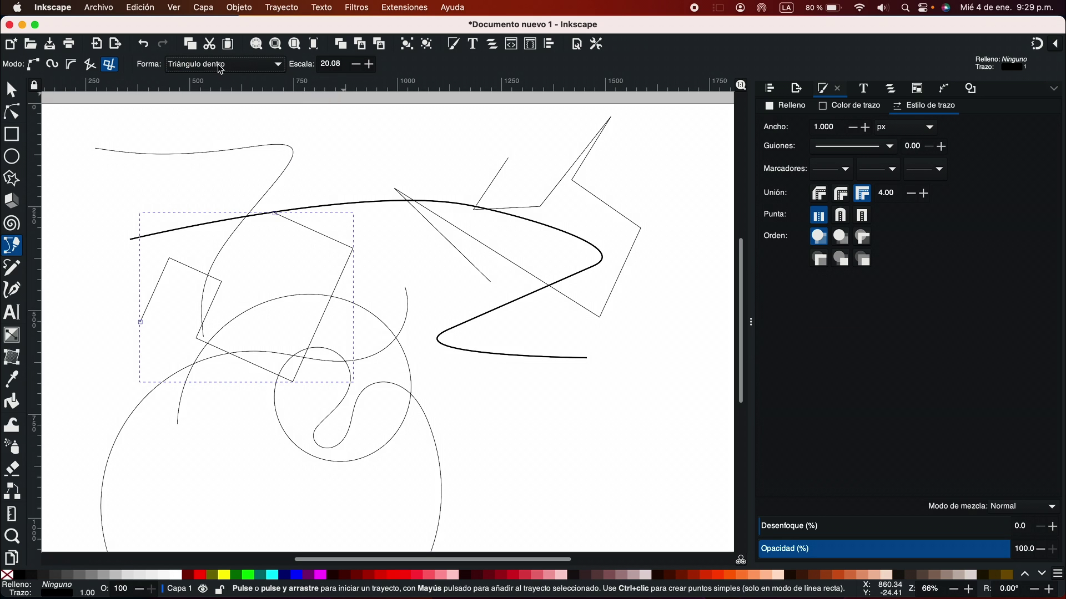
Draw a tapered two-segment Bézier path shaped like an inverted V in the empty lower-right area of the page.
left_click(34, 66)
scroll(553, 405, "right", 5)
scroll(552, 405, "down", 3)
left_click(375, 400)
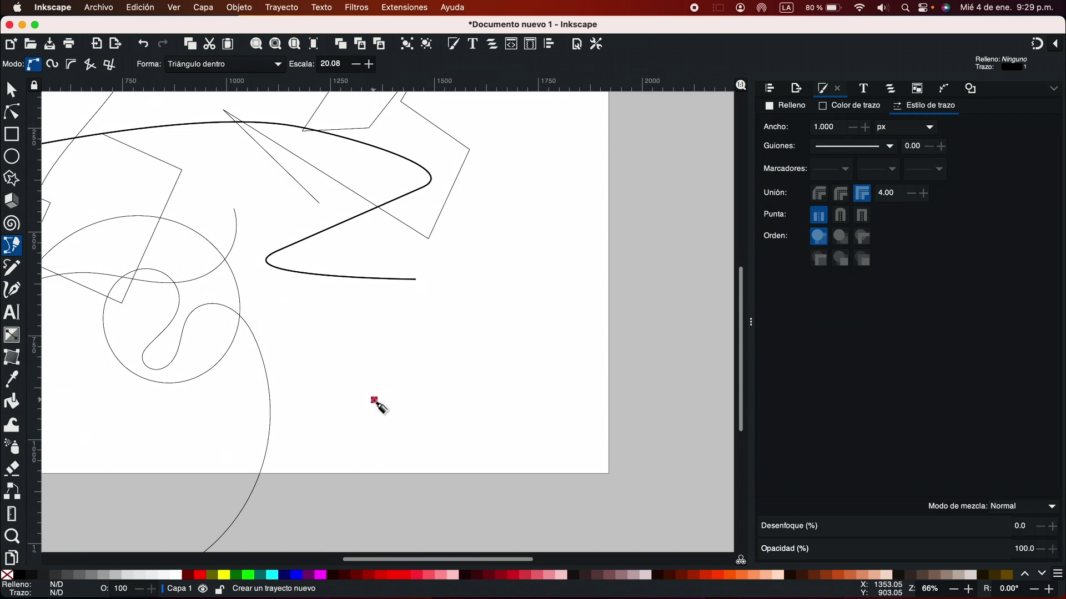
left_click(547, 244)
double_click(580, 387)
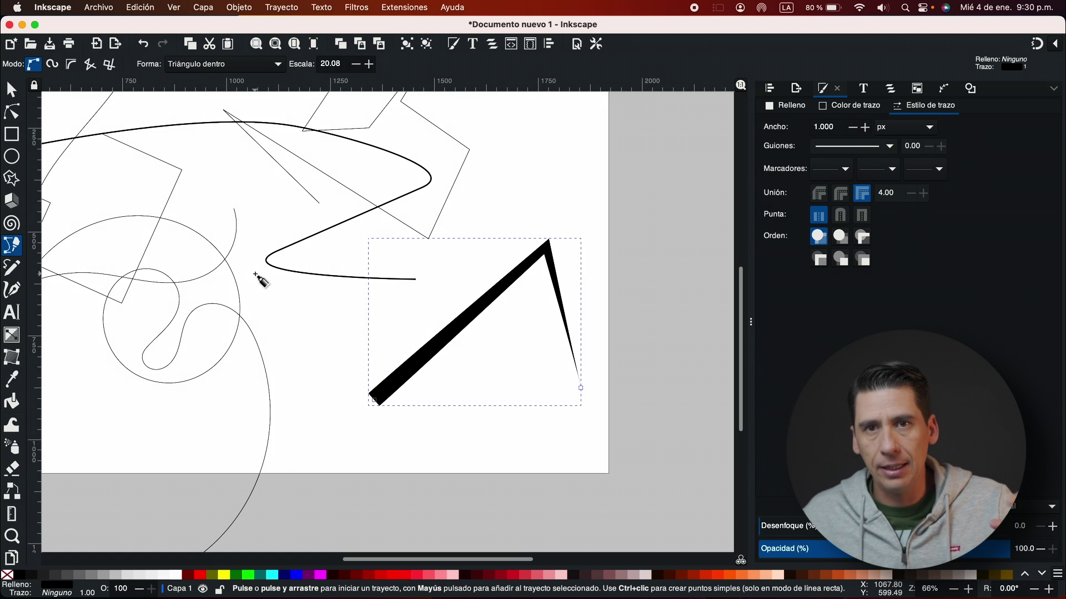
Extend the tapered path from its thin end with a slightly curved segment past the page edge and a nearly vertical segment upward.
left_click(580, 388)
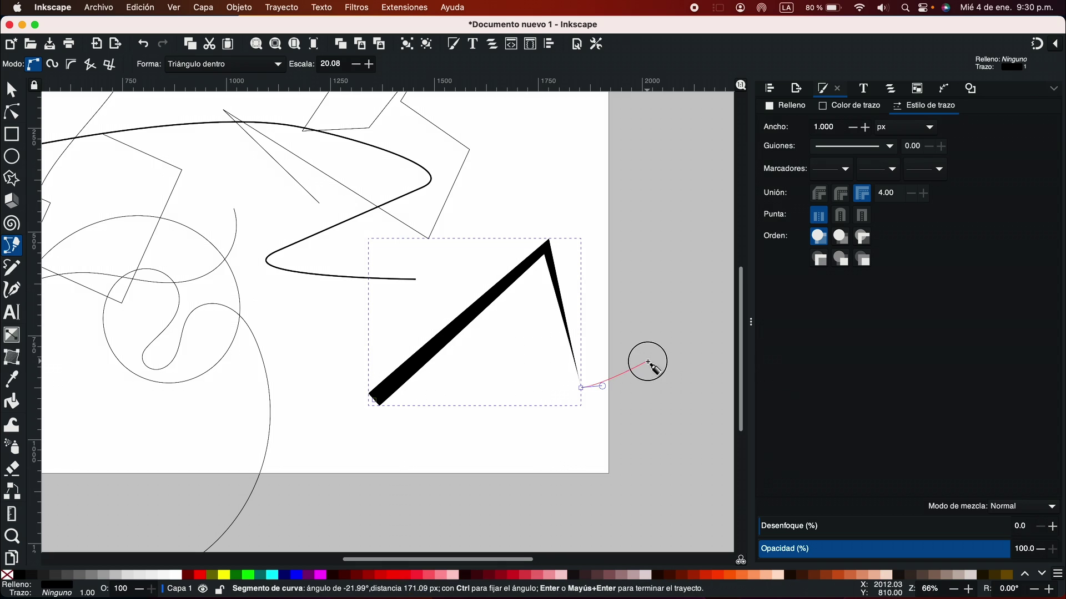
left_click(648, 362)
double_click(639, 271)
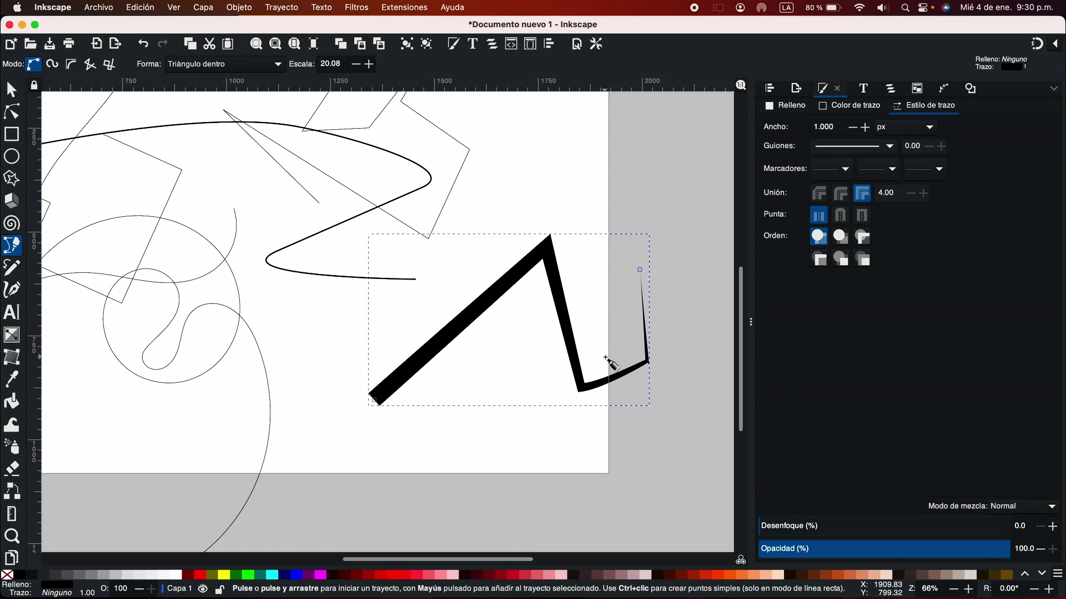
Widen the tapered zigzag path slightly using the stroke width control point at its thick end.
left_click(12, 113)
key("F2")
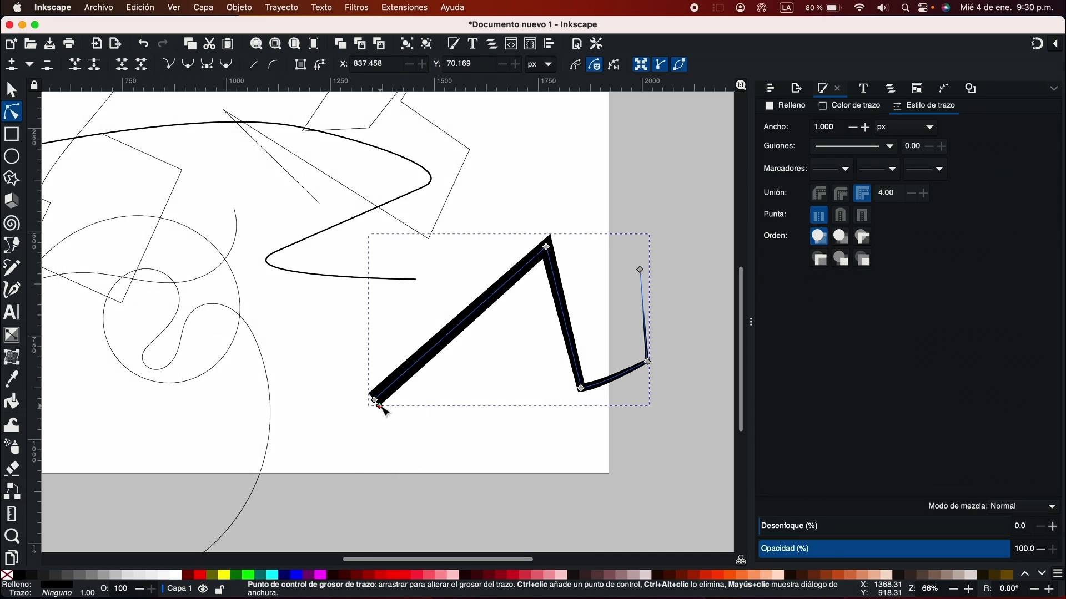
mouse_move(383, 412)
left_mouse_down()
mouse_move(385, 425)
mouse_move(384, 412)
left_mouse_up()
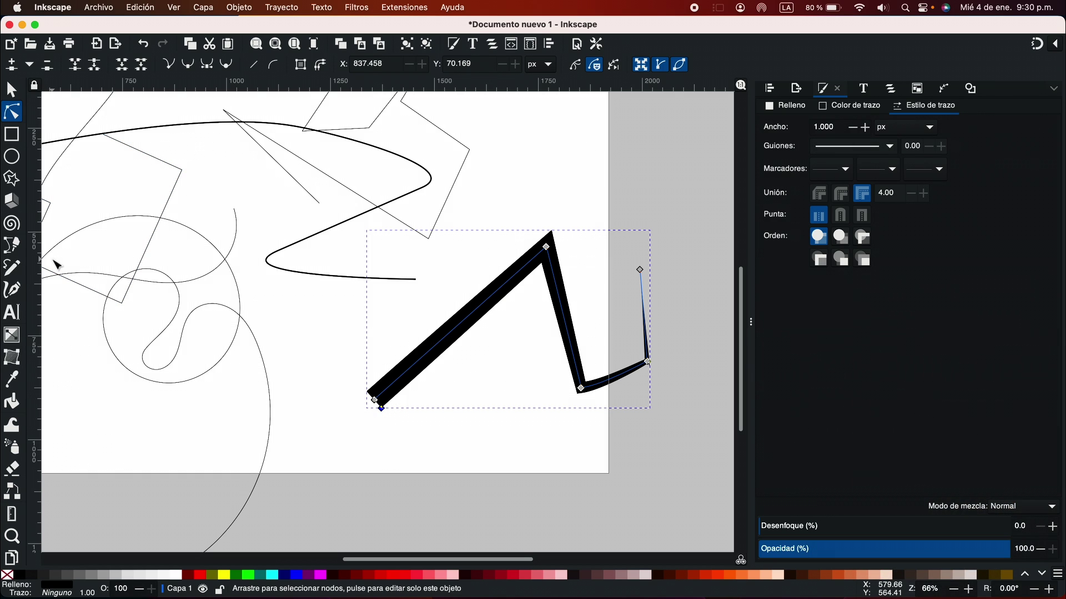
Draw a two-segment Pen path with the Triángulo fuera shape above the zigzag, running past the page edge and bending downward.
key("b")
left_click(250, 64)
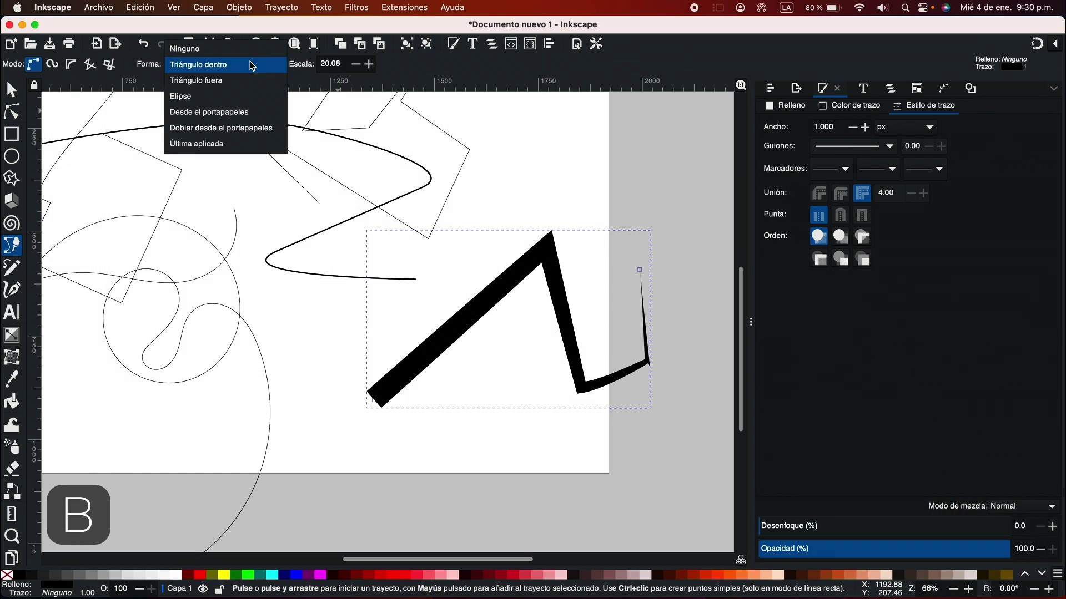
key("Down")
key("Return")
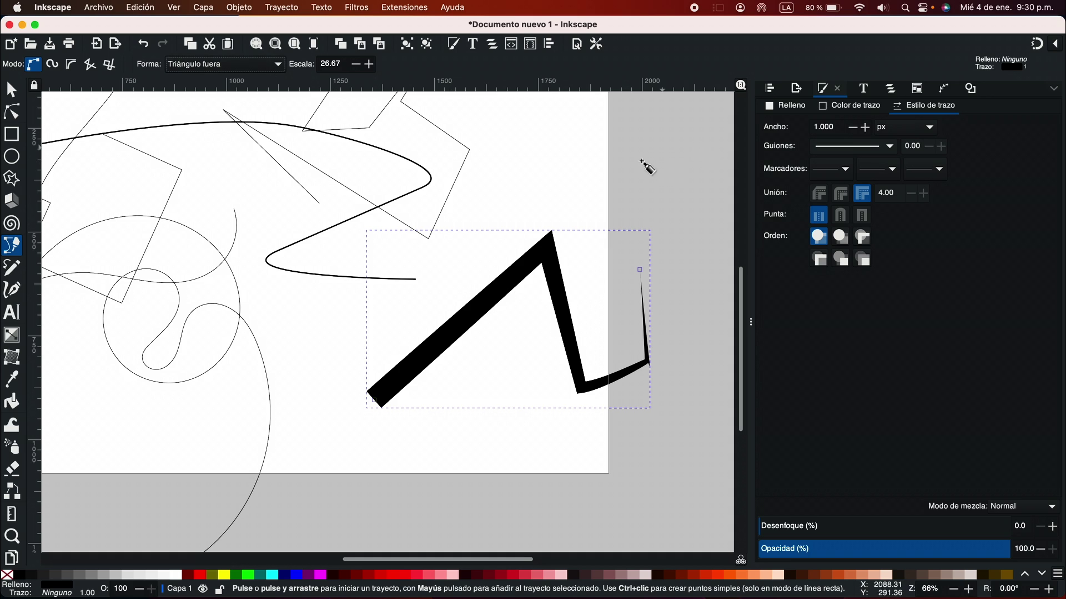
left_click(525, 161)
scroll(530, 162, "right", 5)
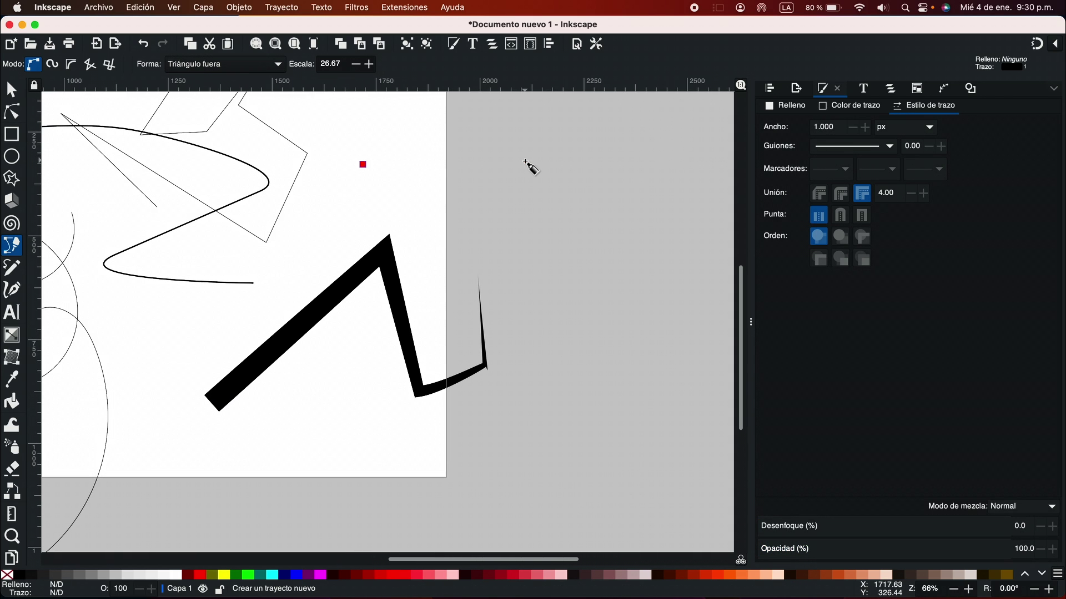
left_click(529, 160)
double_click(550, 240)
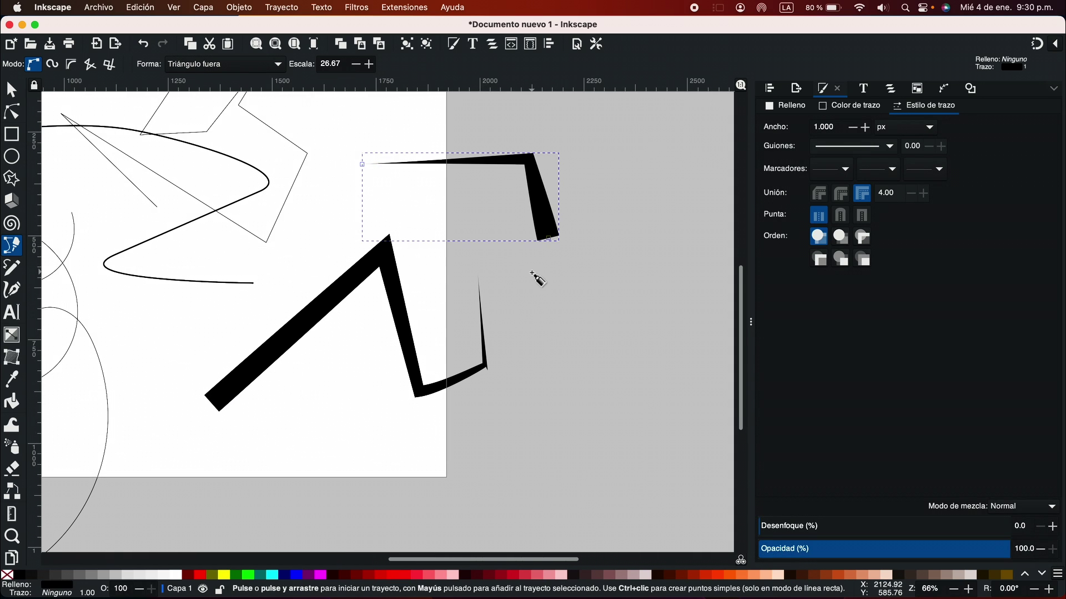
Draw a two-segment Pen path with the Elipse shape below the zigzag, nearly horizontal and then rising steeply beyond the page edge.
left_click(213, 64)
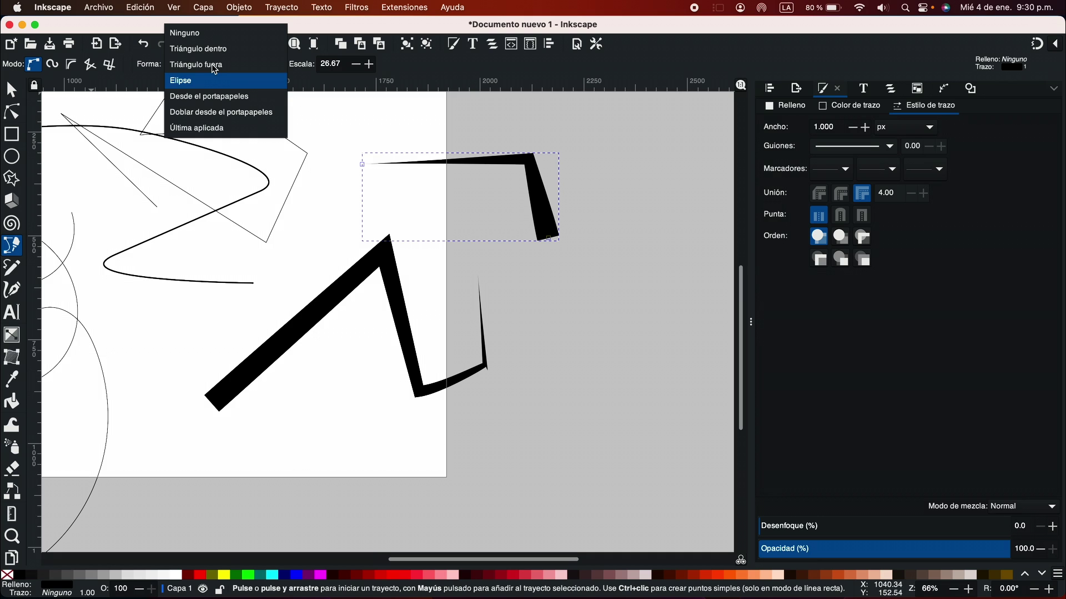
key("Return")
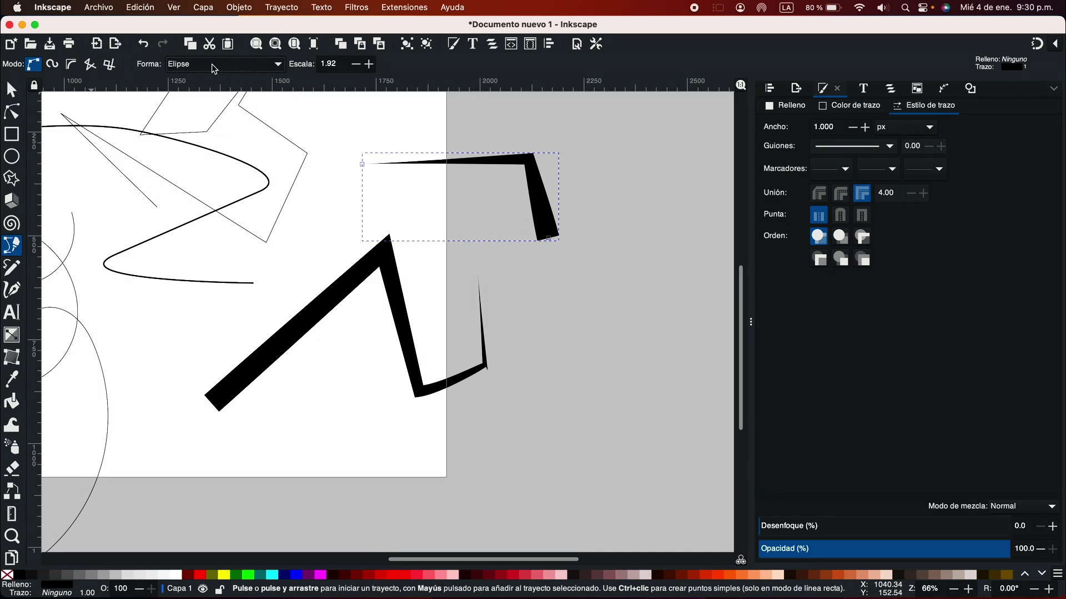
left_click(323, 455)
left_click(524, 455)
double_click(566, 391)
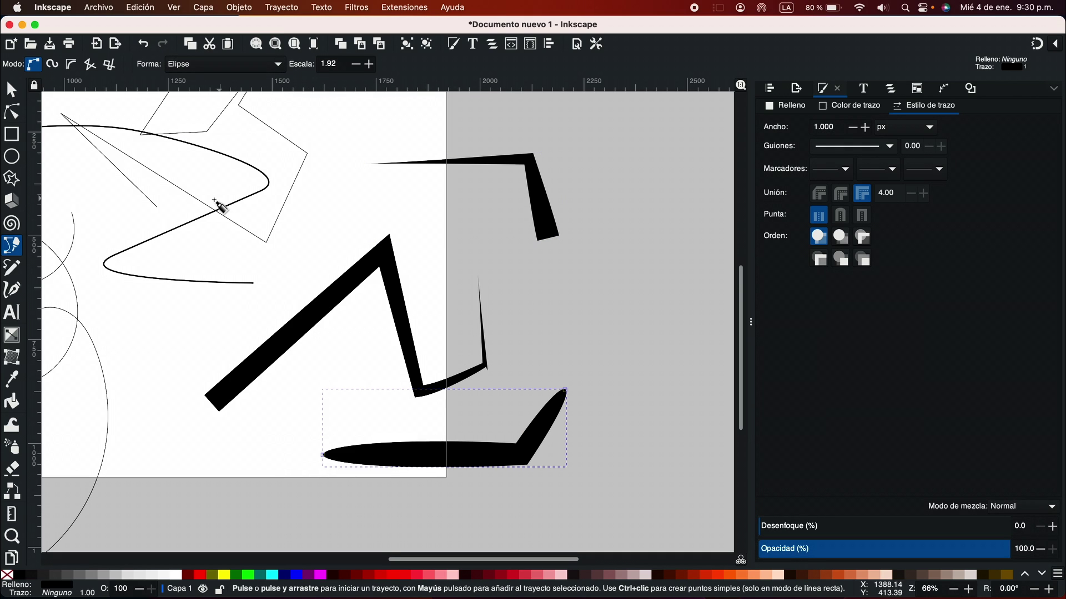
Shift the elliptical path's corner node slightly up and inward, and widen its shape with the width control point.
left_click(17, 114)
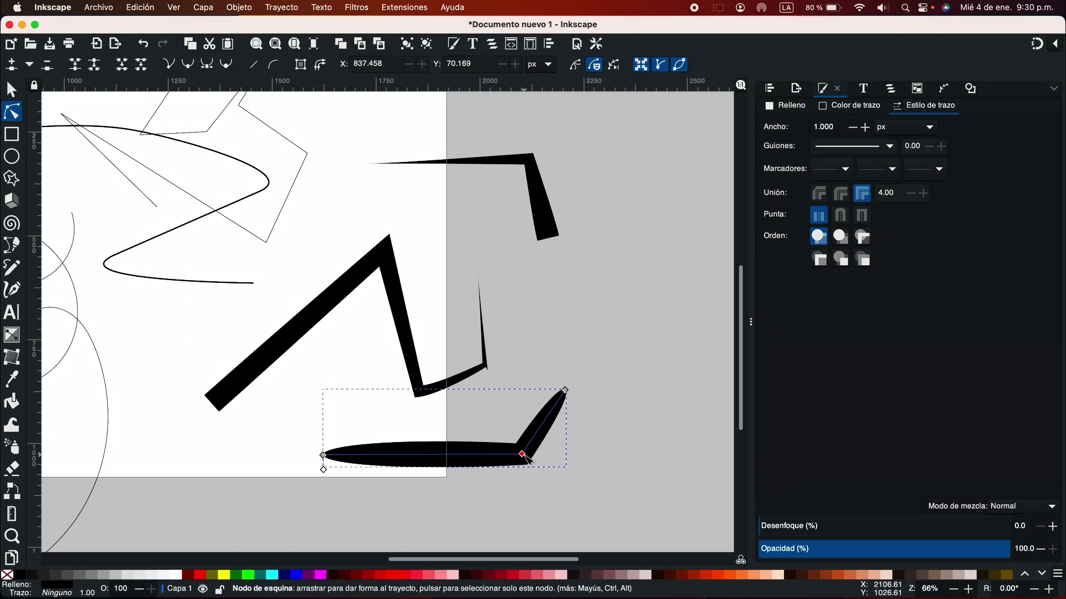
mouse_move(523, 455)
left_mouse_down()
mouse_move(528, 465)
mouse_move(507, 444)
left_mouse_up()
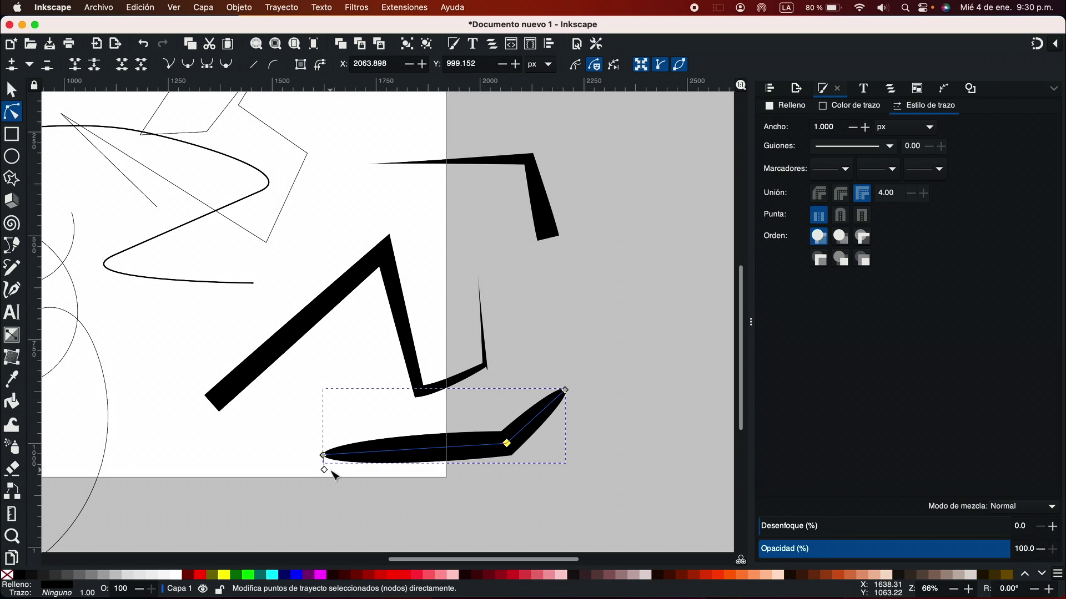
mouse_move(325, 471)
left_mouse_down()
mouse_move(331, 504)
mouse_move(316, 448)
mouse_move(330, 484)
left_mouse_up()
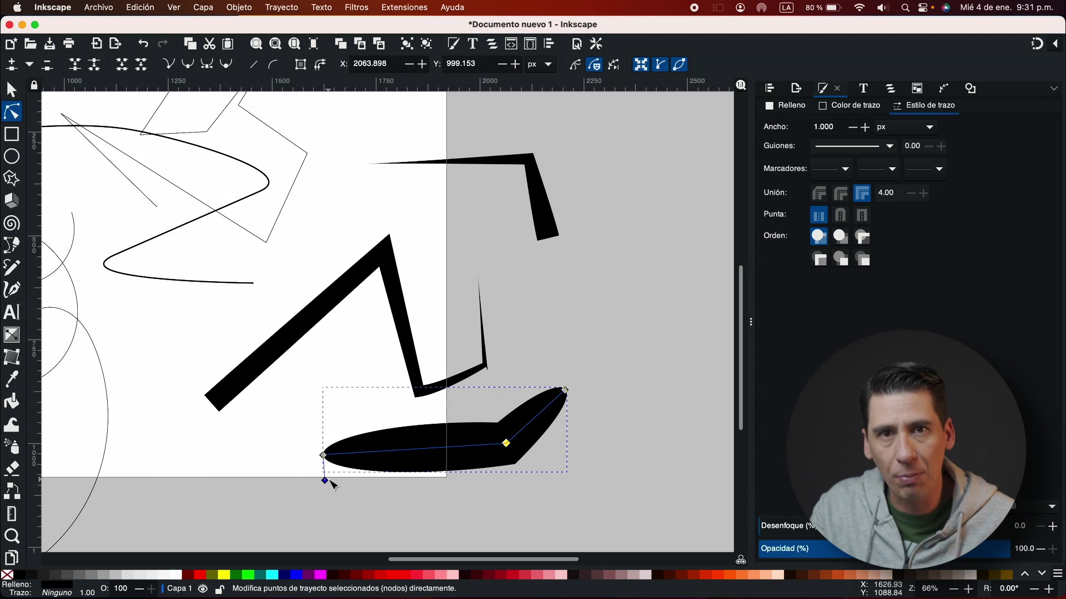
Set the Pen tool's stroke shape to Desde el portapapeles.
key("b")
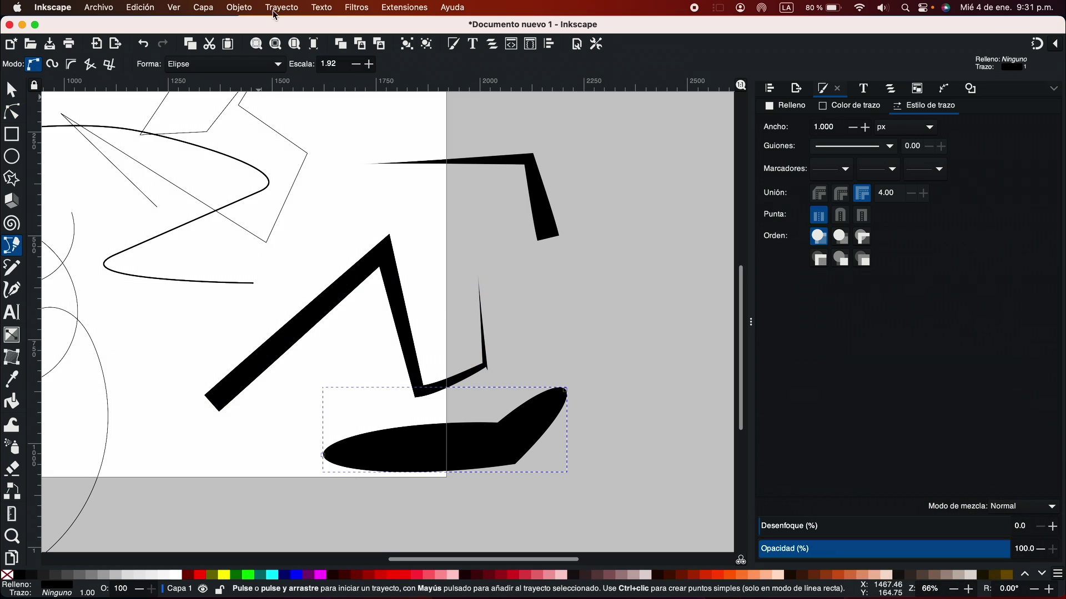
left_click(271, 67)
key("Down")
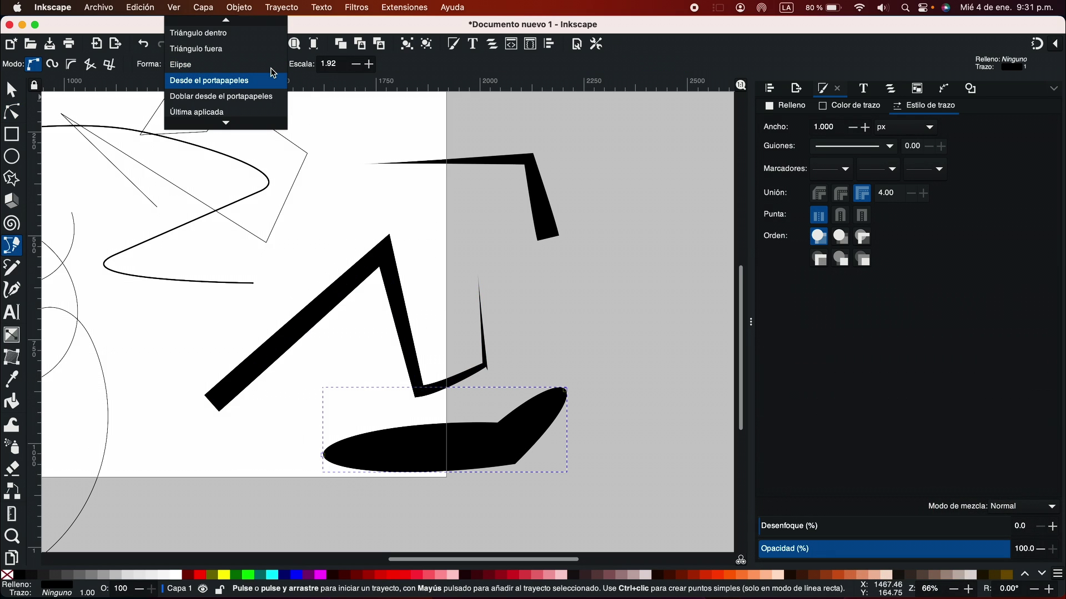
key("Return")
scroll(428, 222, "right", 2)
scroll(429, 222, "down", 1)
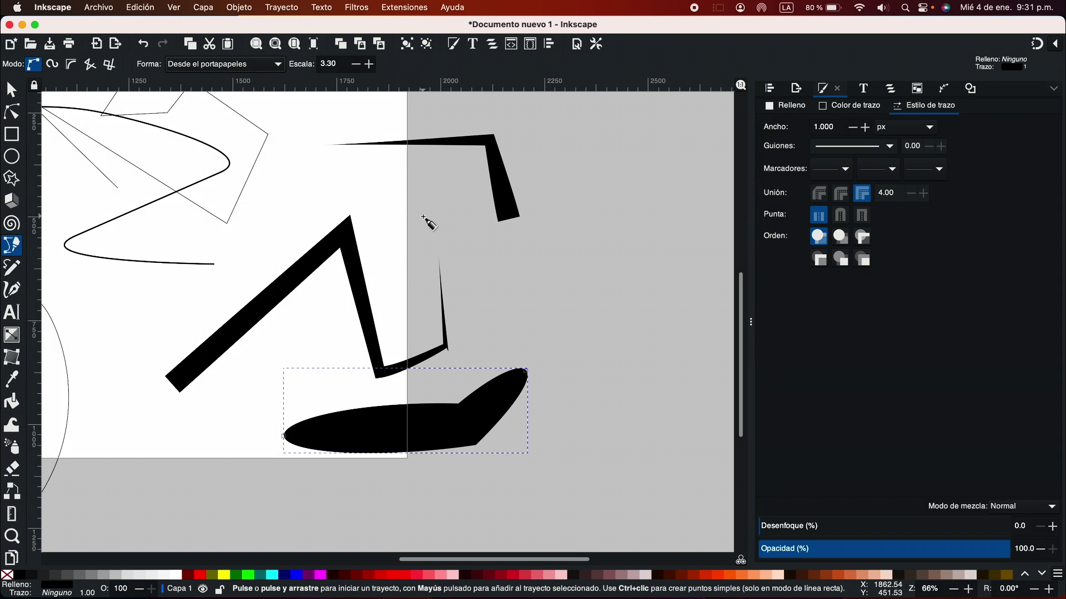
Select all the paths in the drawing and delete them.
scroll(378, 264, "left", 5)
scroll(378, 264, "up", 2)
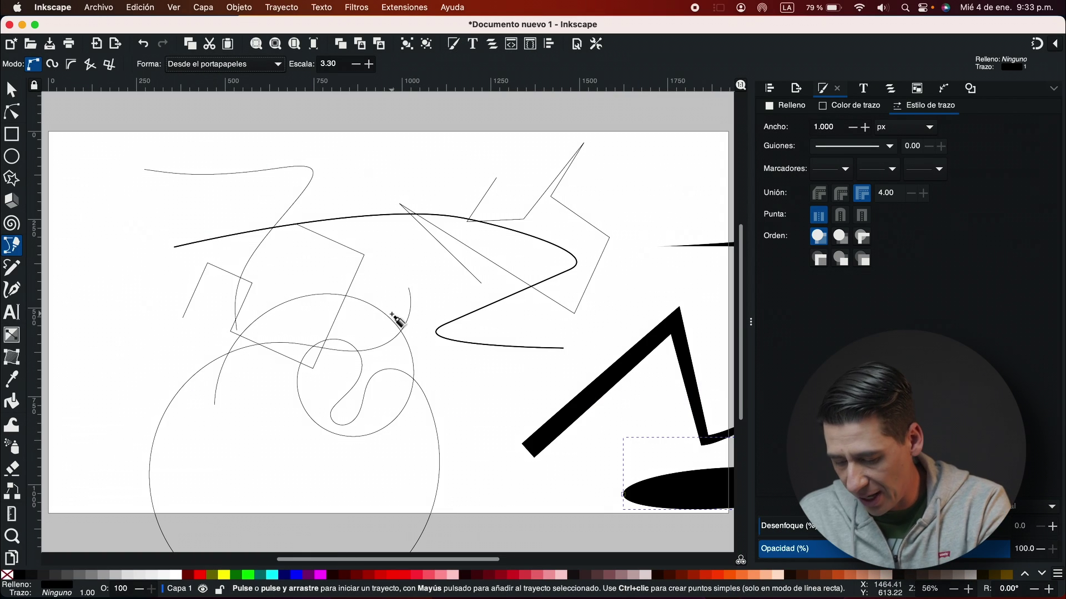
key("super+a")
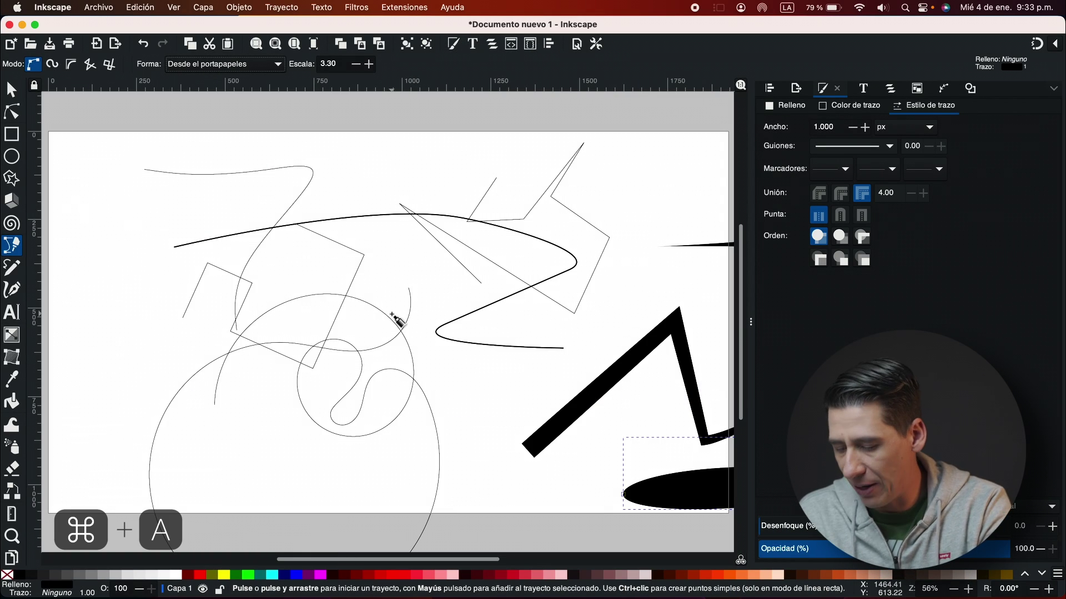
key("ctrl+a")
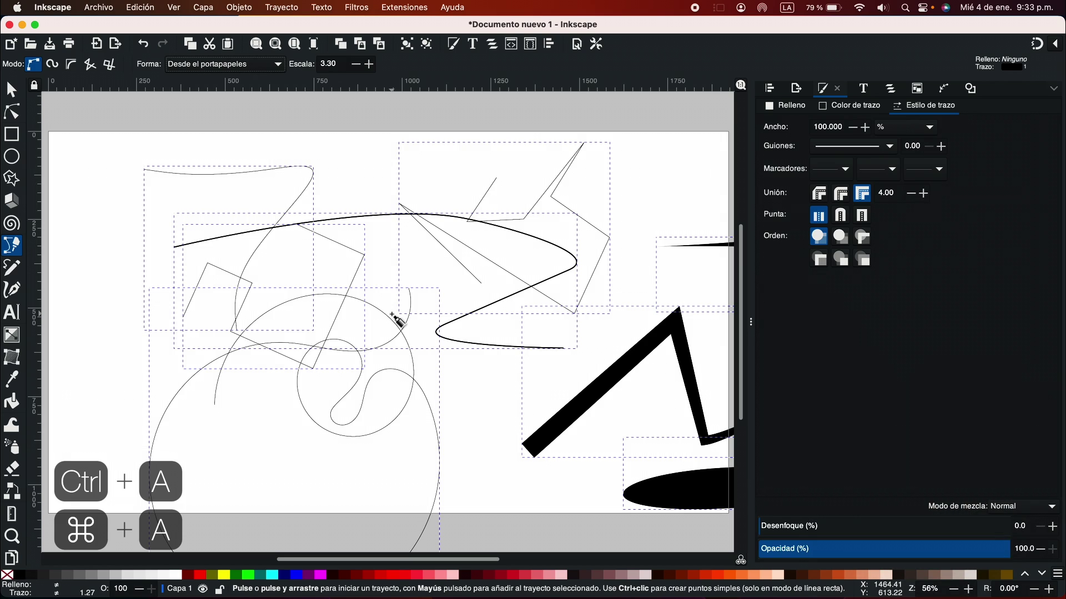
key("Delete")
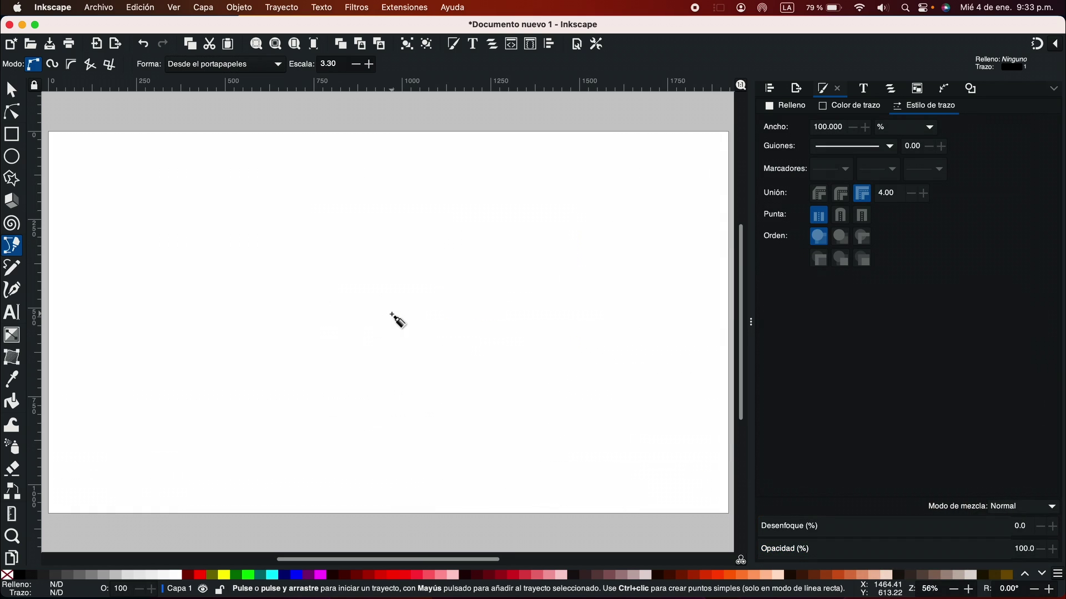
Draw a long freehand wave with a hooked end across the upper page using the Pencil tool in BSpline mode.
left_click(12, 269)
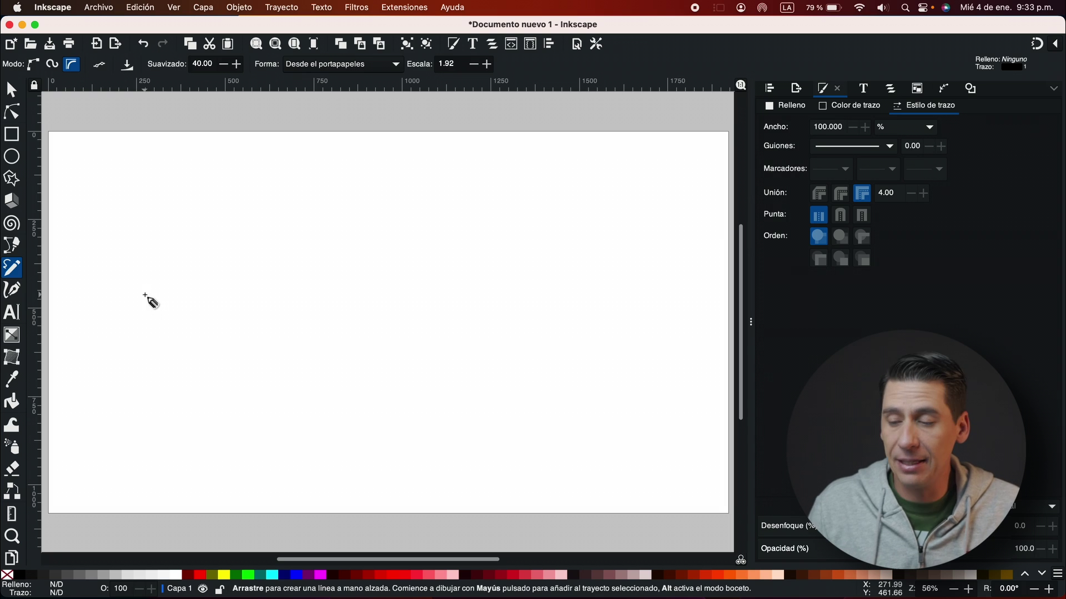
left_click(153, 276)
mouse_move(145, 294)
left_mouse_down()
mouse_move(278, 206)
mouse_move(414, 313)
mouse_move(497, 262)
mouse_move(451, 217)
left_mouse_up()
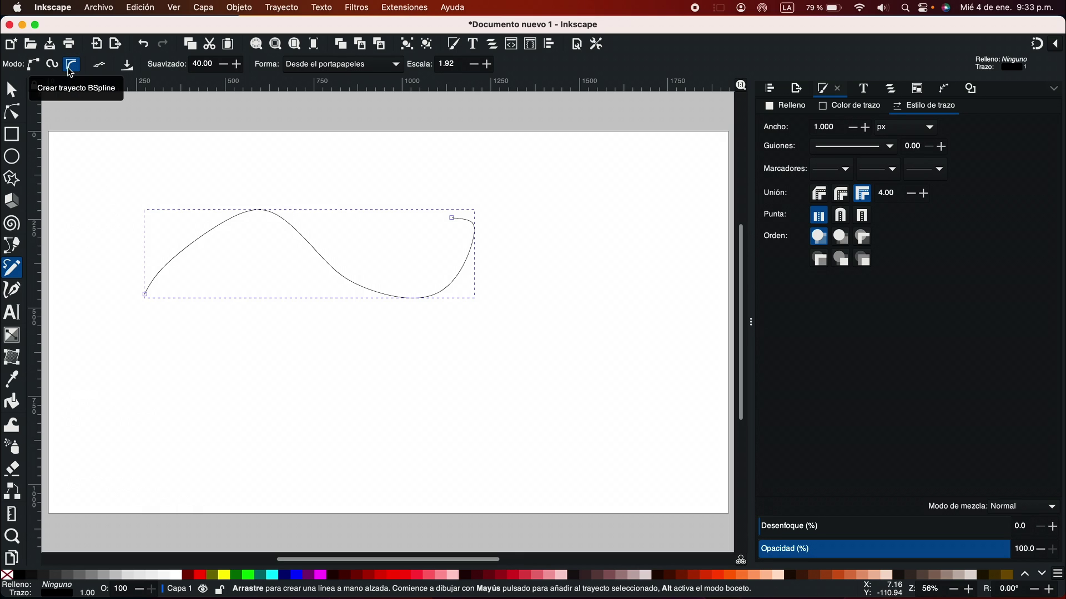
Draw two freehand Spiro curves with the Pencil below the wave: an S ending in a curl and a smaller hook beside it.
left_click(55, 68)
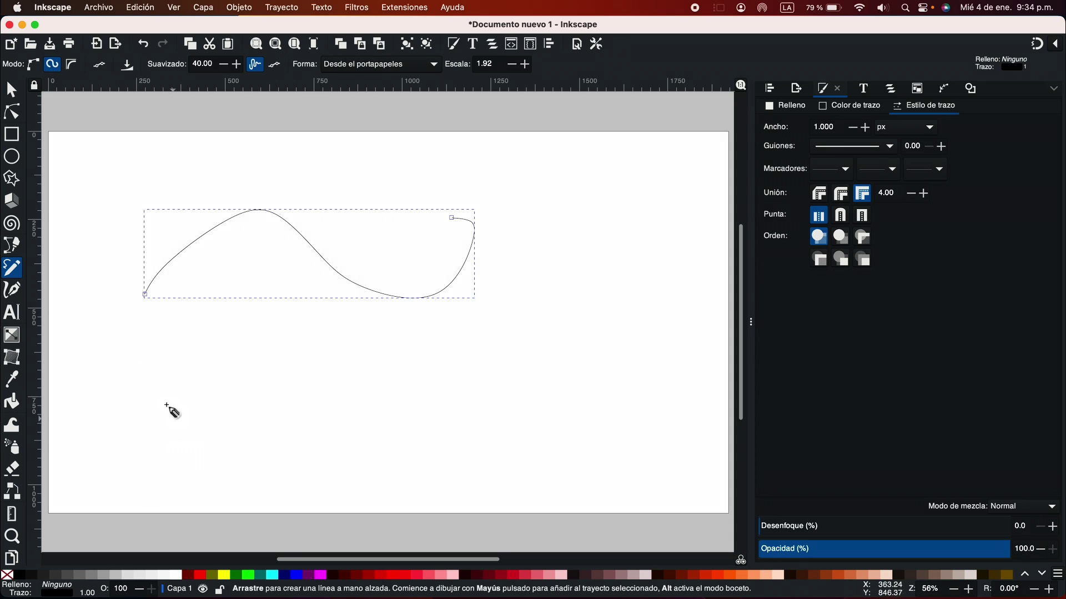
mouse_move(154, 383)
left_mouse_down()
mouse_move(333, 349)
mouse_move(313, 382)
left_mouse_up()
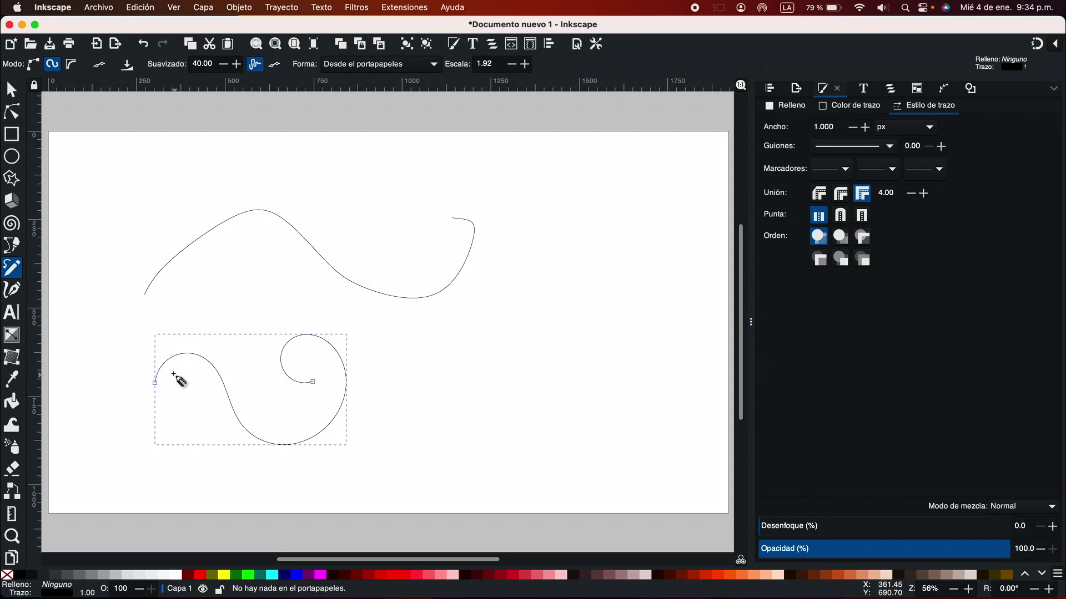
mouse_move(401, 368)
left_mouse_down()
mouse_move(493, 403)
mouse_move(464, 329)
left_mouse_up()
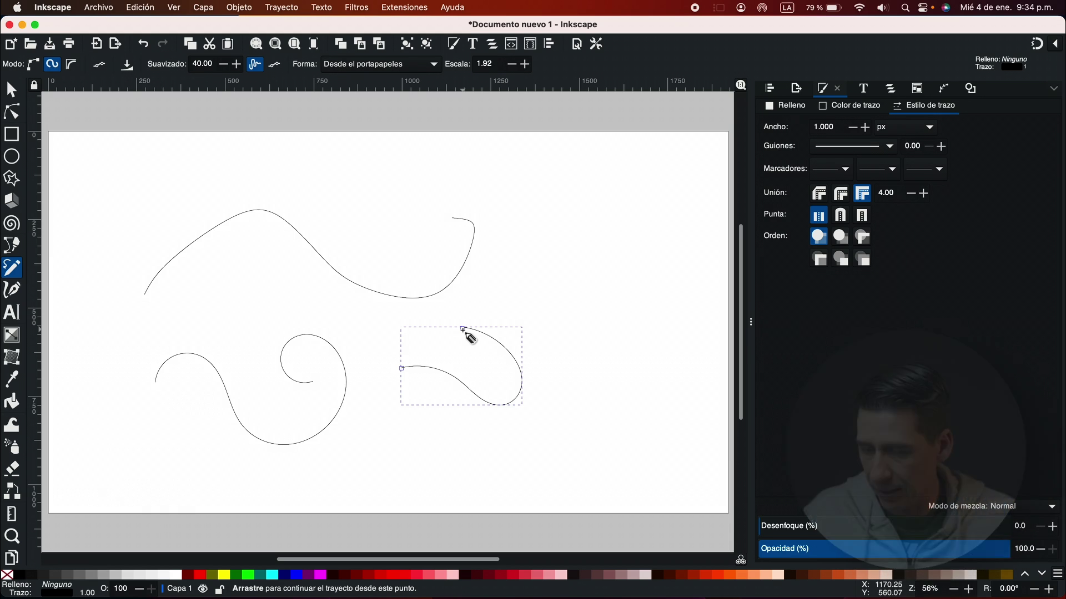
Examine the nodes of the small Spiro hook and of the BSpline wave, comparing them with the drawn curves.
key("s")
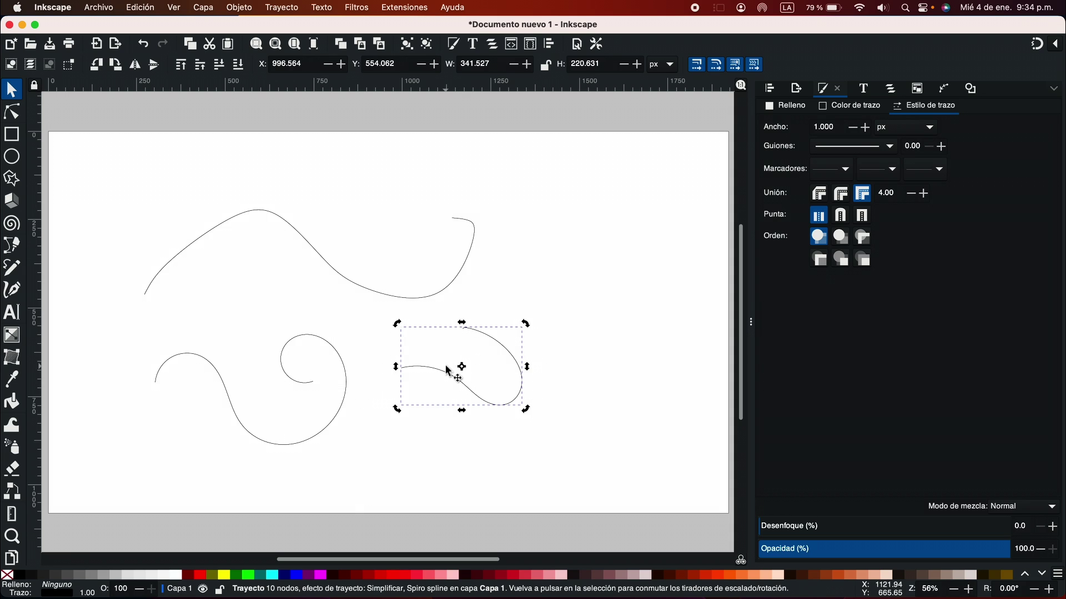
key("n")
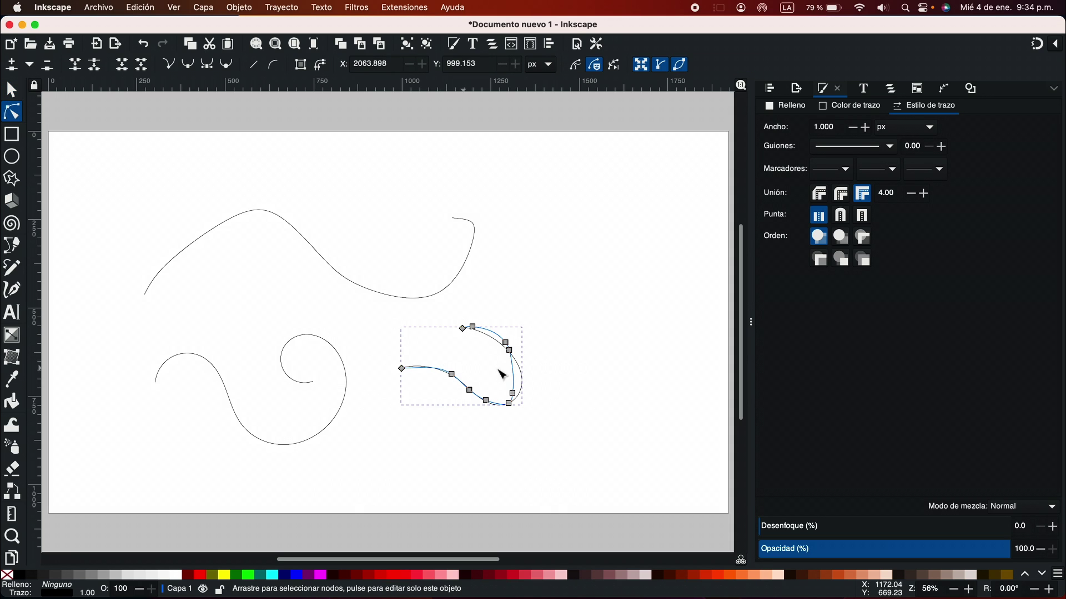
scroll(504, 385, "up", 4)
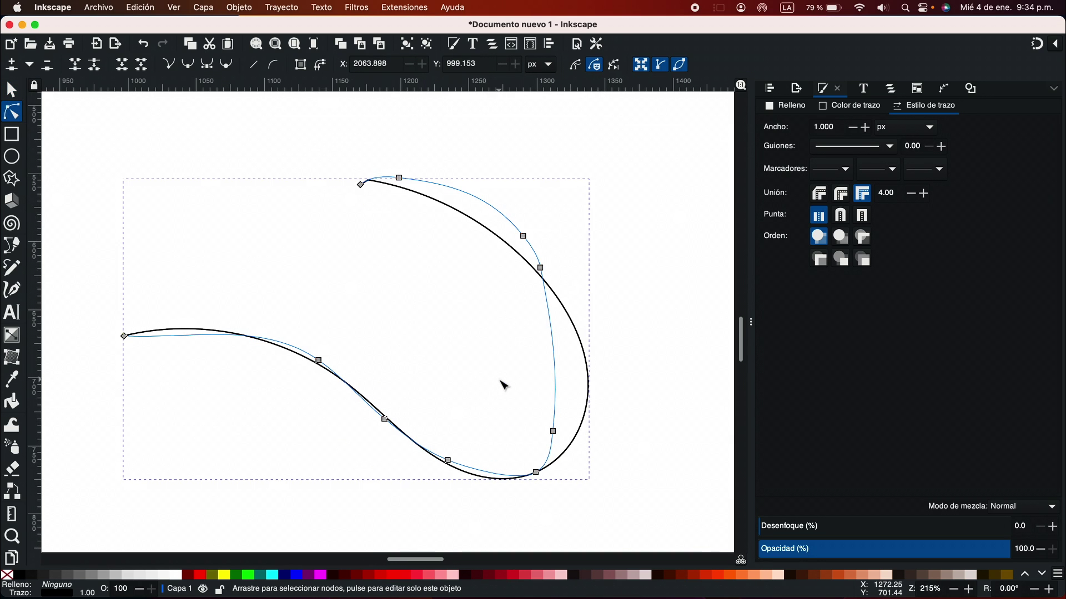
scroll(316, 226, "down", 3)
left_click(319, 226)
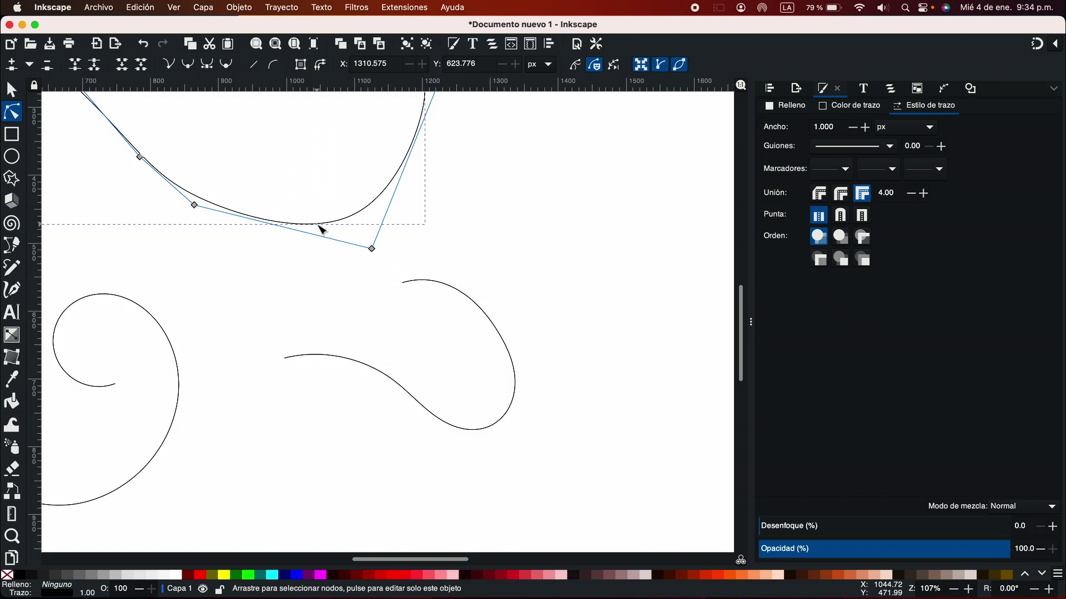
scroll(320, 228, "down", 1)
scroll(272, 207, "up", 3)
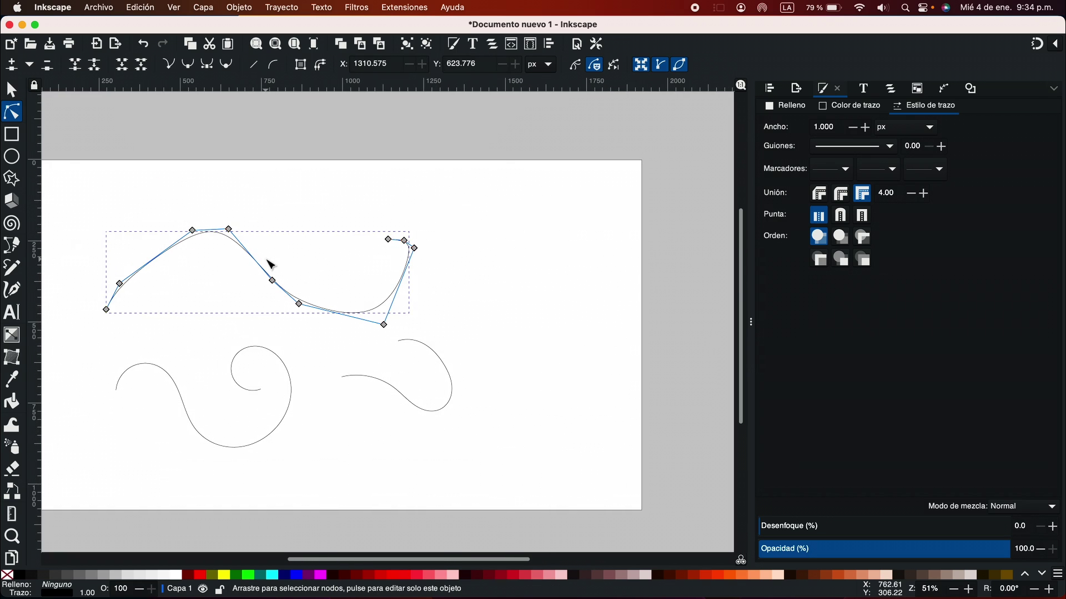
scroll(271, 264, "up", 2)
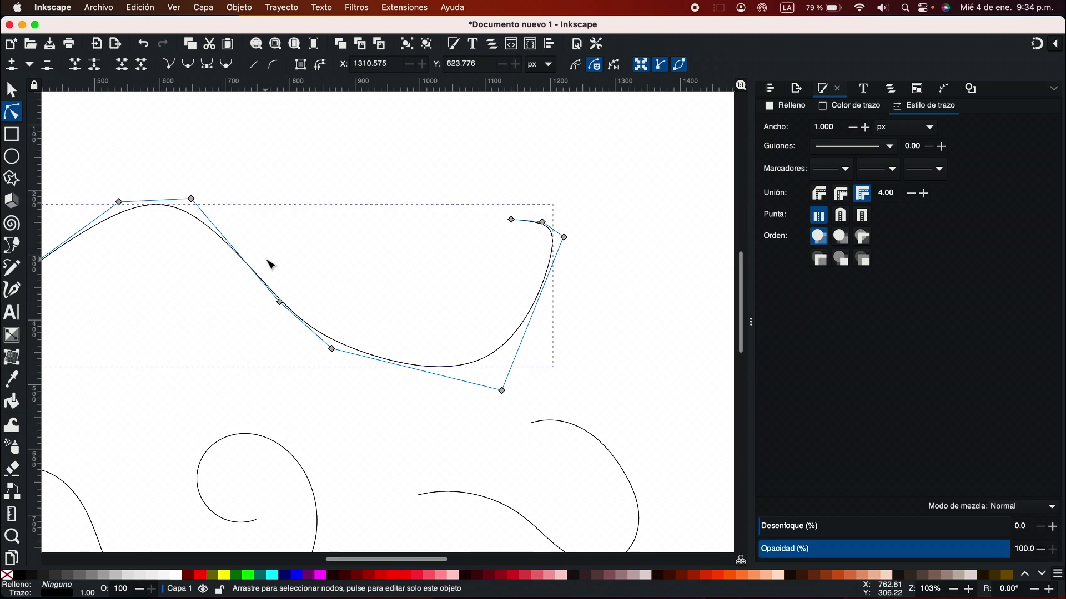
scroll(270, 264, "down", 3)
scroll(271, 265, "left", 2)
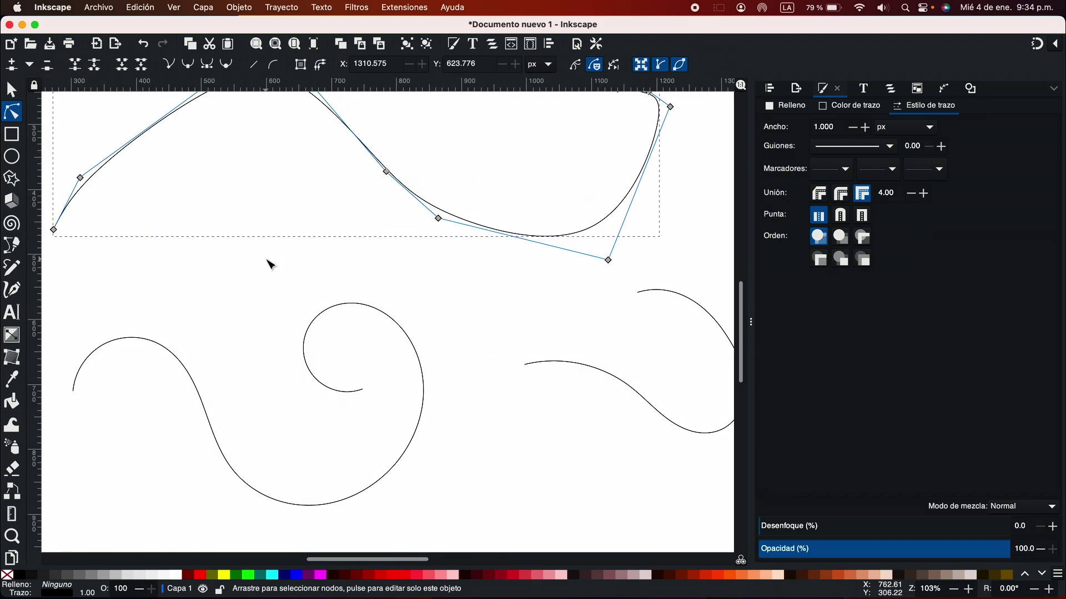
scroll(166, 295, "up", 2)
left_click(65, 323)
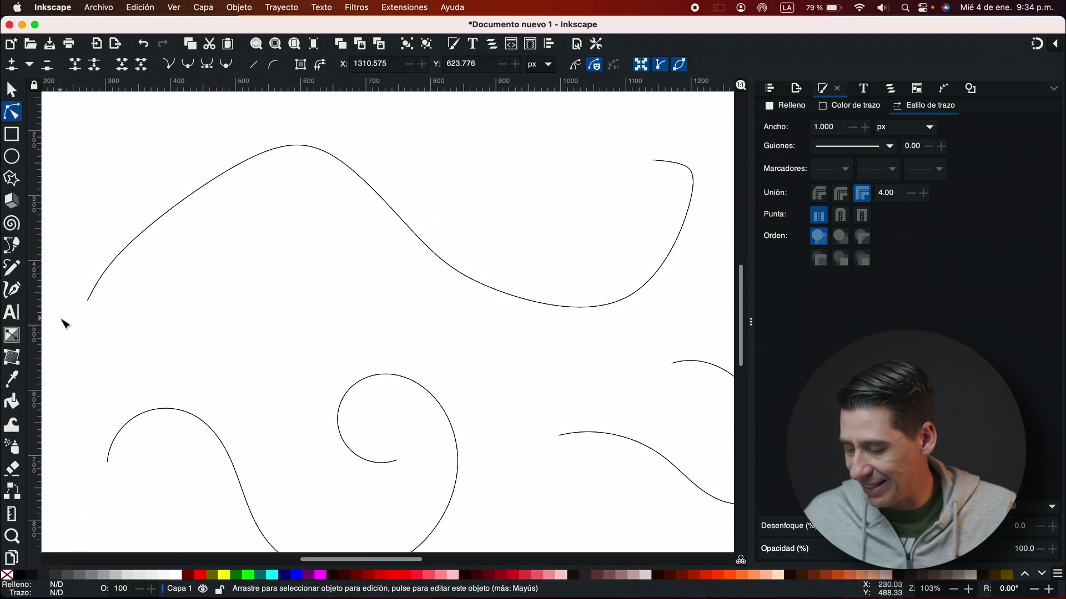
Draw a short slanted straight line under the wave's first crest using the Pencil tool in Bézier mode.
key("p")
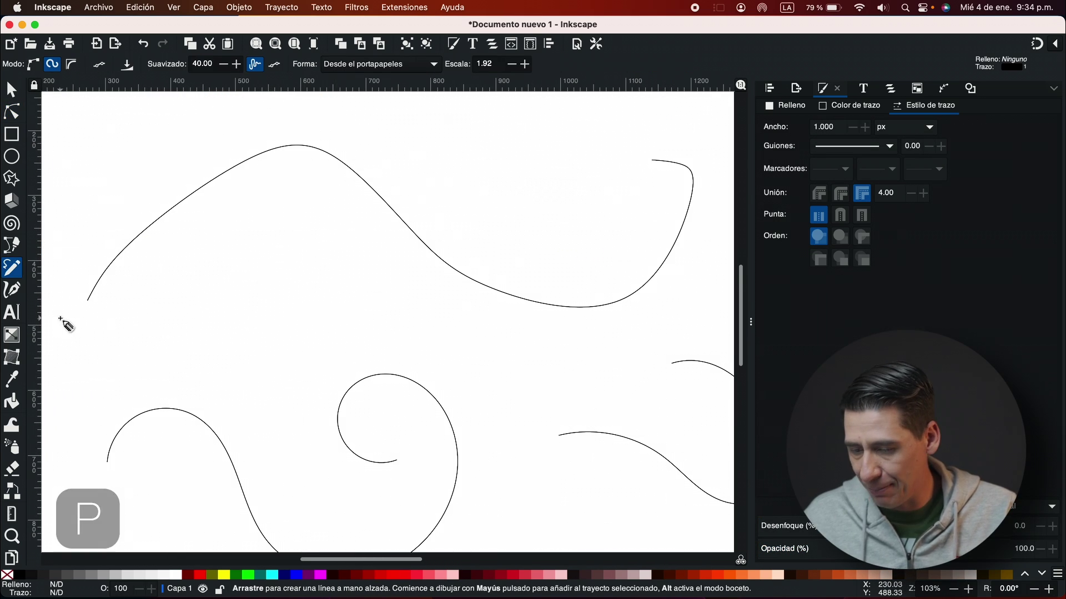
left_click(34, 64)
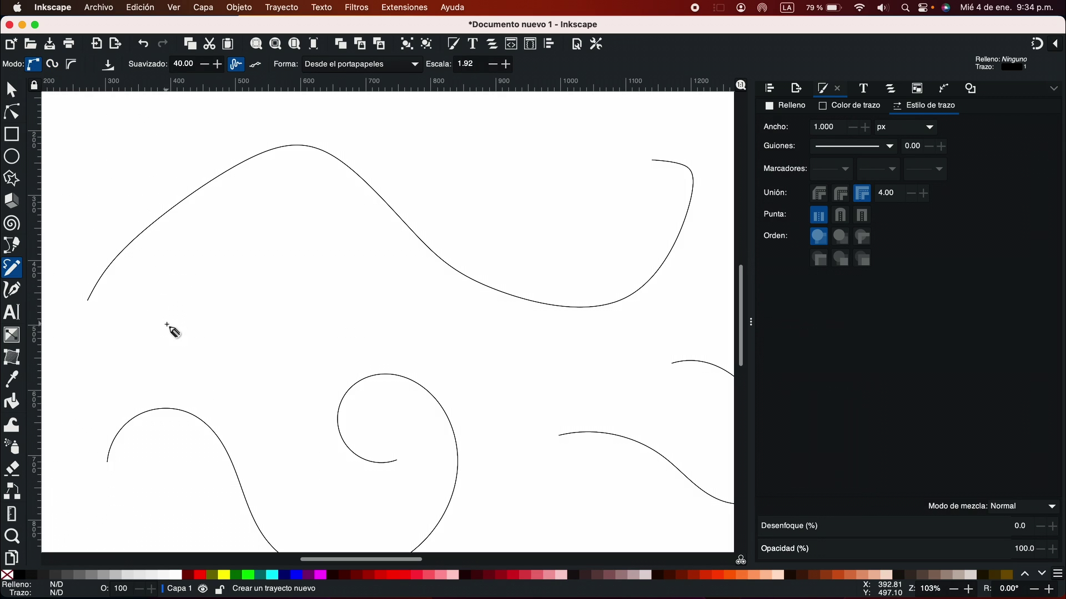
left_click(230, 228)
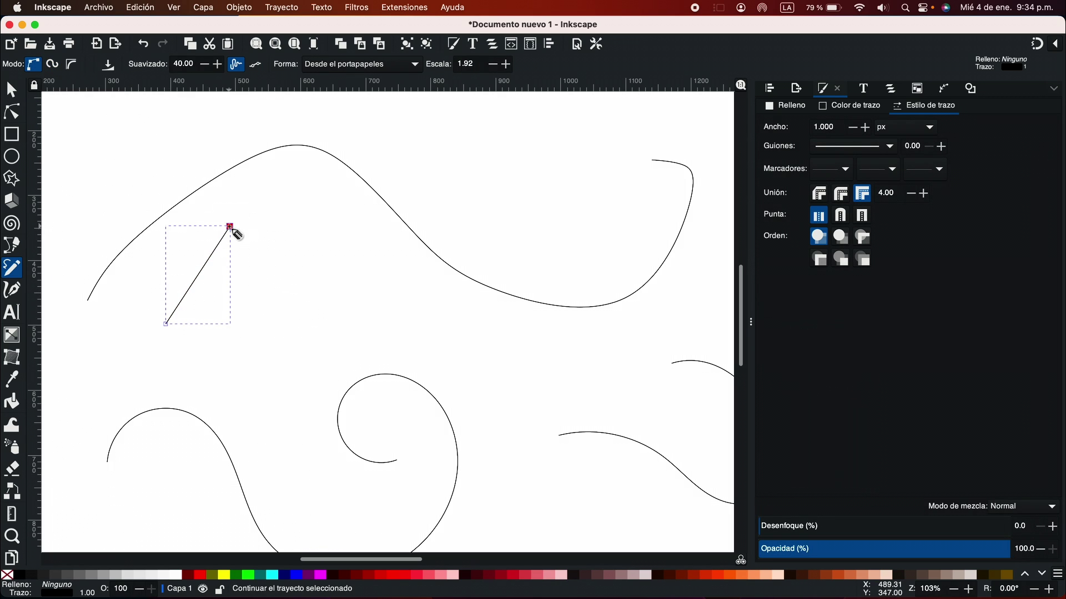
Continue the slanted Pencil line from its endpoint with connected segments, forming a zigzag that ends inside the wave's hooked end.
double_click(351, 265)
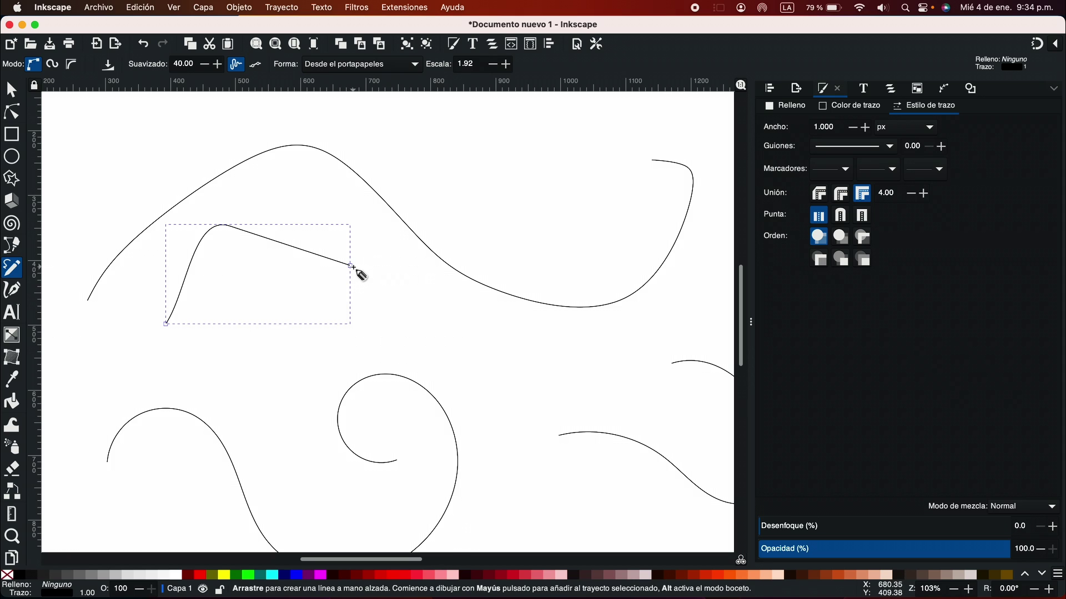
left_click_drag(350, 265, 258, 350)
scroll(370, 322, "right", 5)
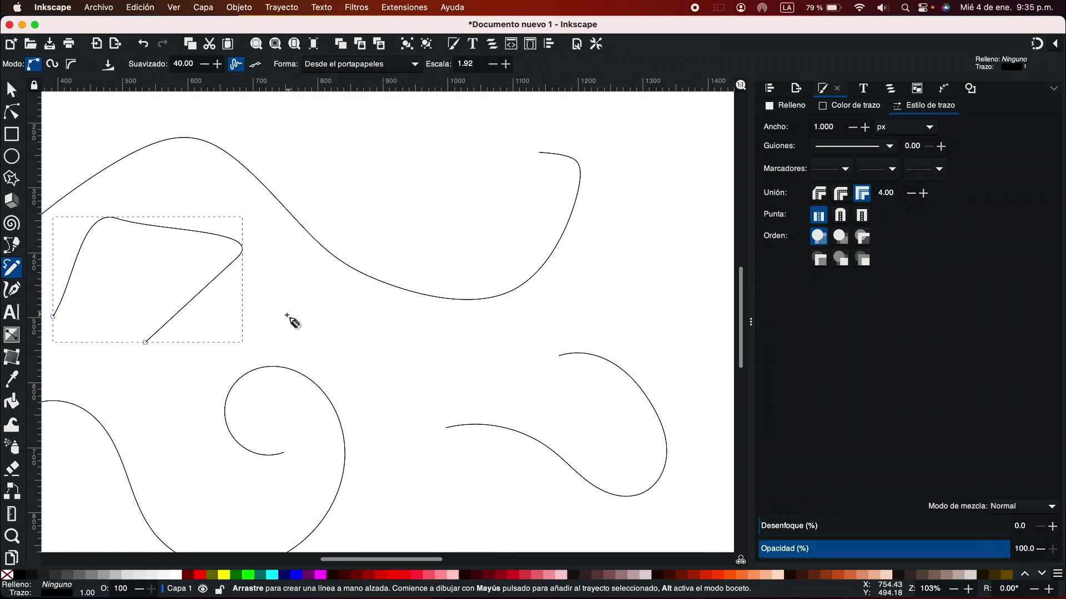
left_click(146, 342)
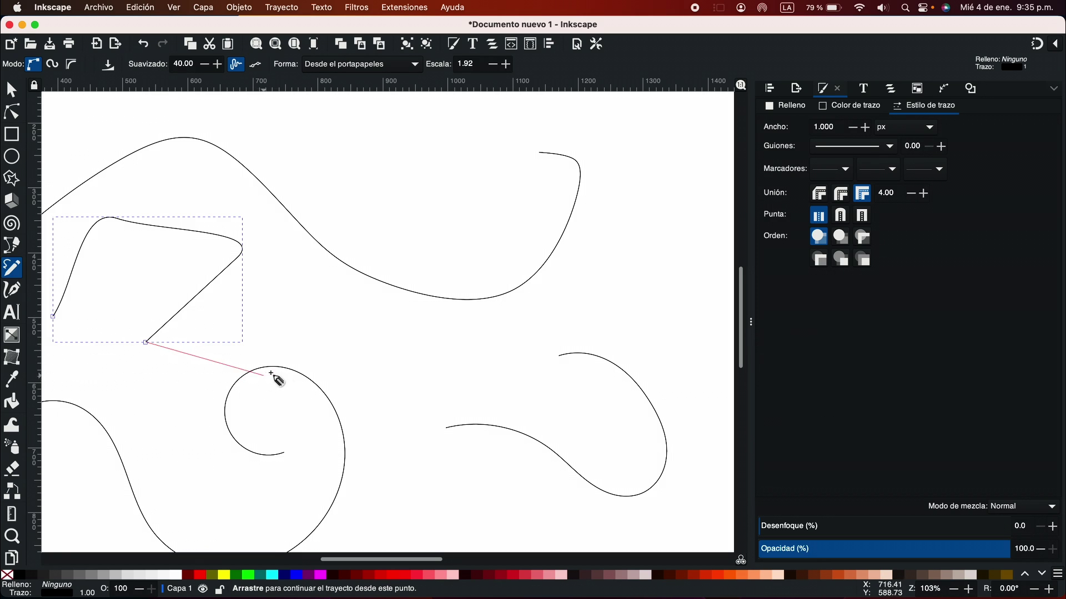
left_click(294, 392)
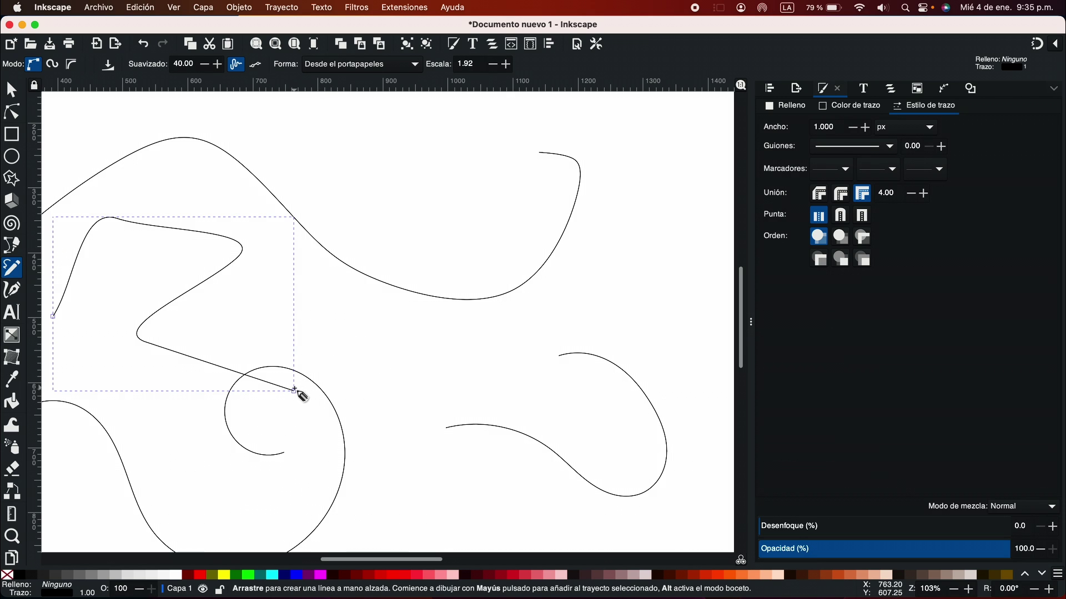
left_click(294, 391)
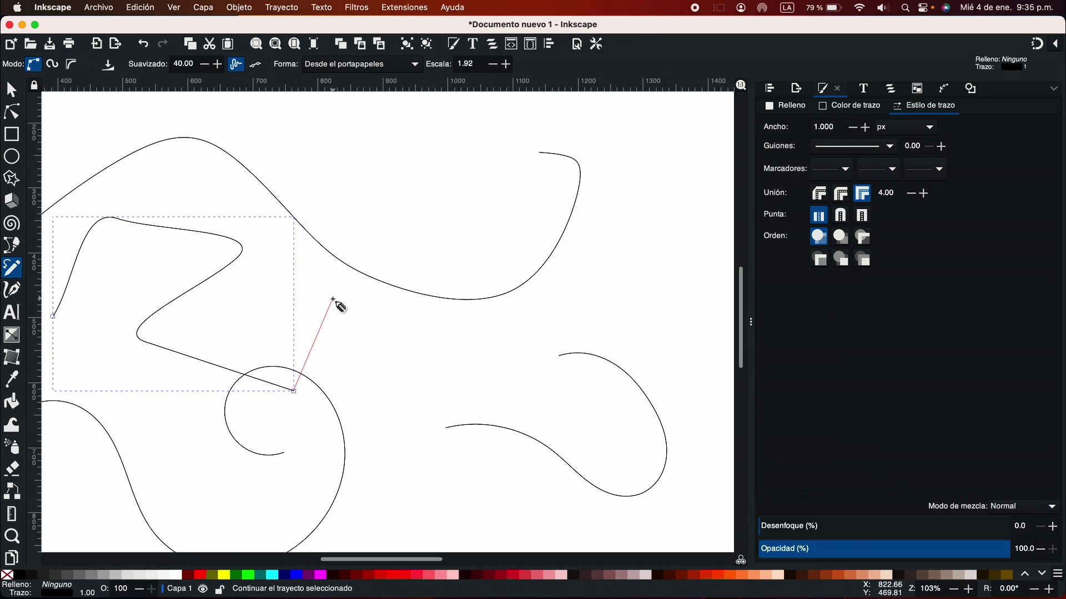
left_click_drag(336, 303, 504, 193)
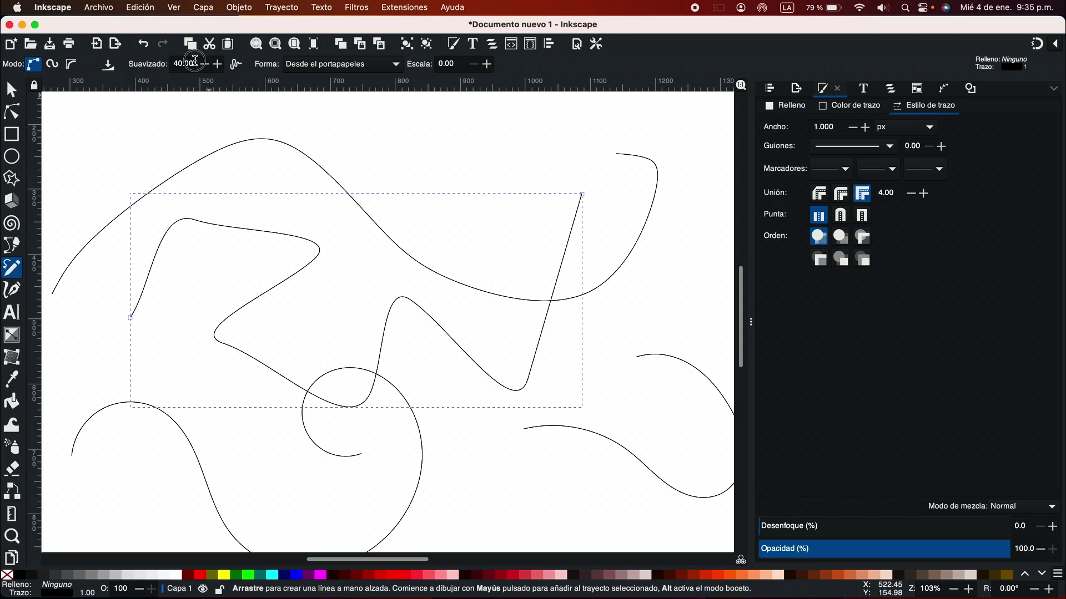
Set the Pencil smoothing to 5 and draw a connected path of four straight segments above the wave's descending part.
double_click(194, 60)
type("5")
left_click(366, 151)
left_click(529, 171)
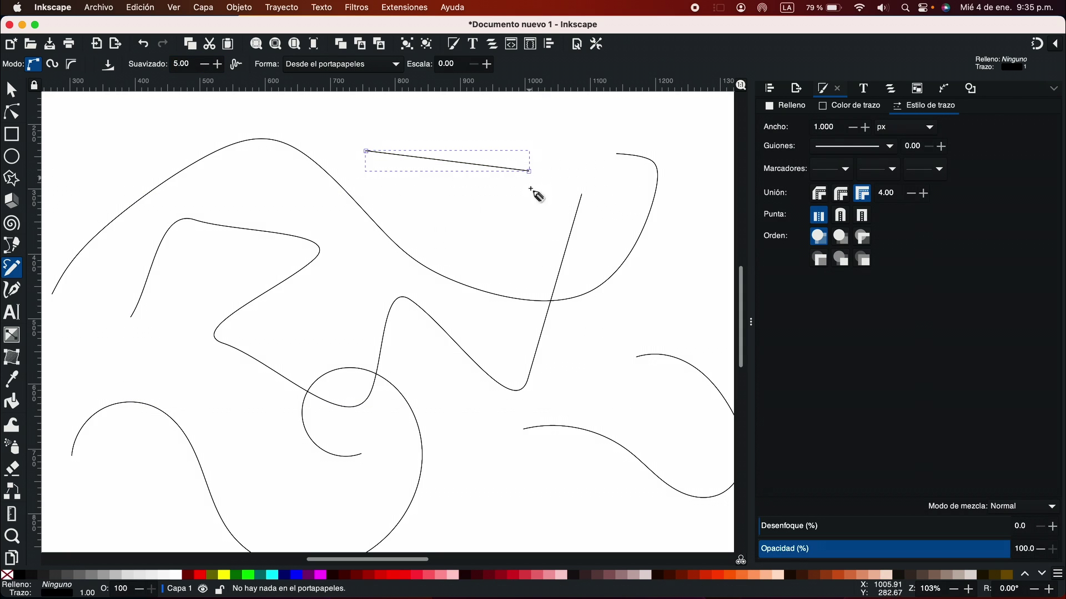
left_click(529, 171)
left_click(516, 261)
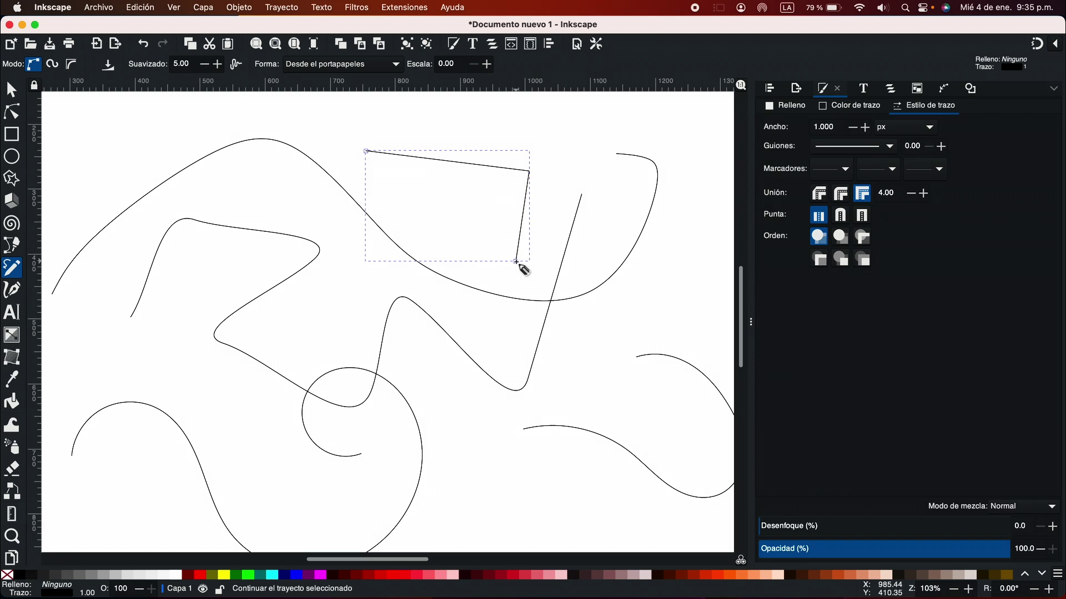
left_click(516, 261)
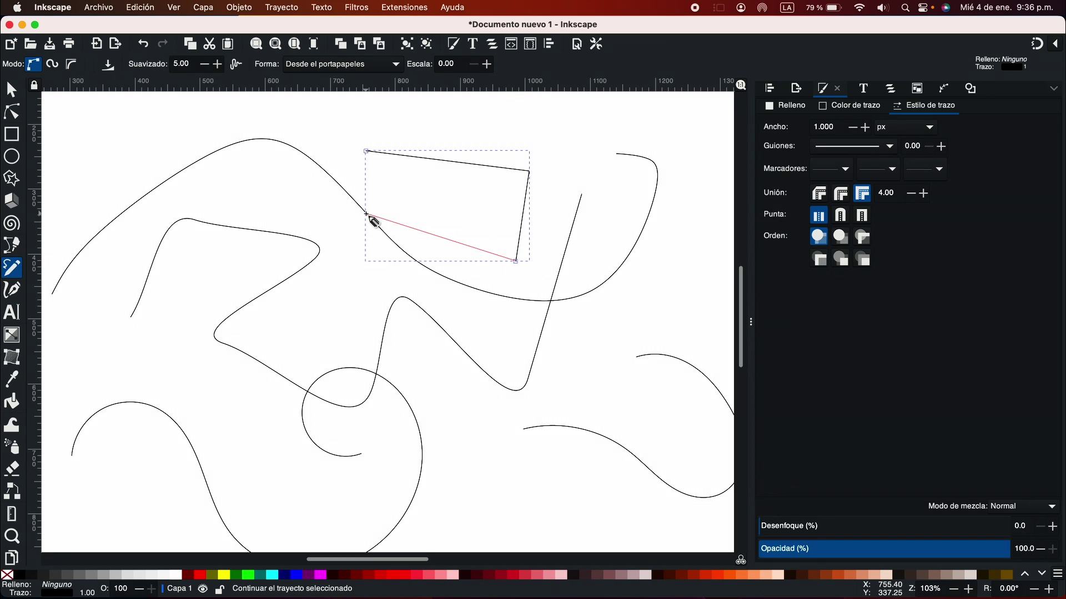
left_click(366, 213)
left_click(366, 213)
left_click(438, 286)
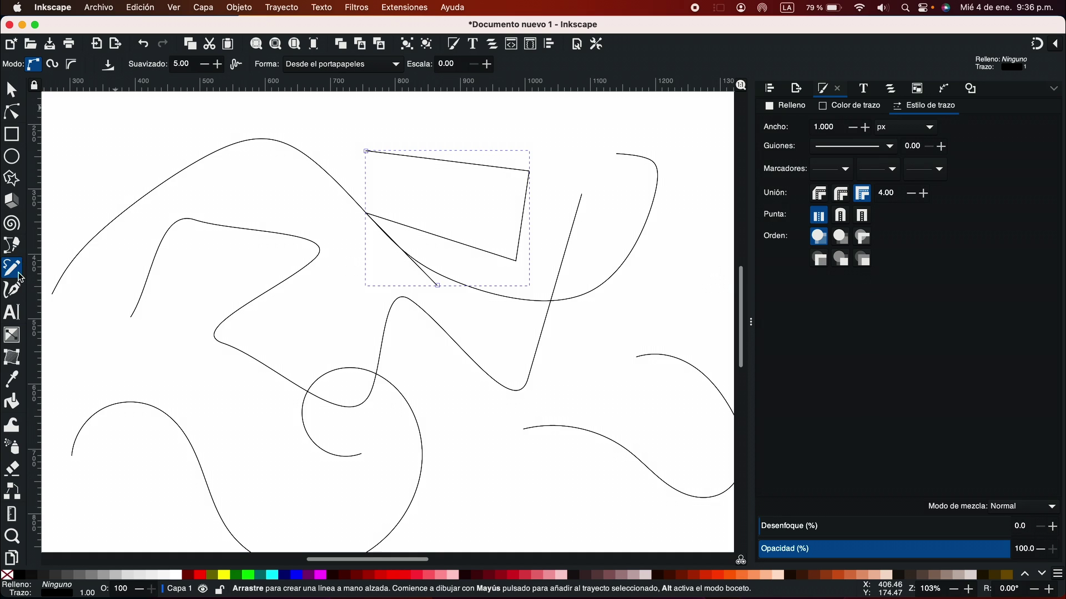
Choose the Desde el portapapeles shape for the Pencil and draw a filled square about 64 px wide in the page's empty upper area.
left_click(359, 67)
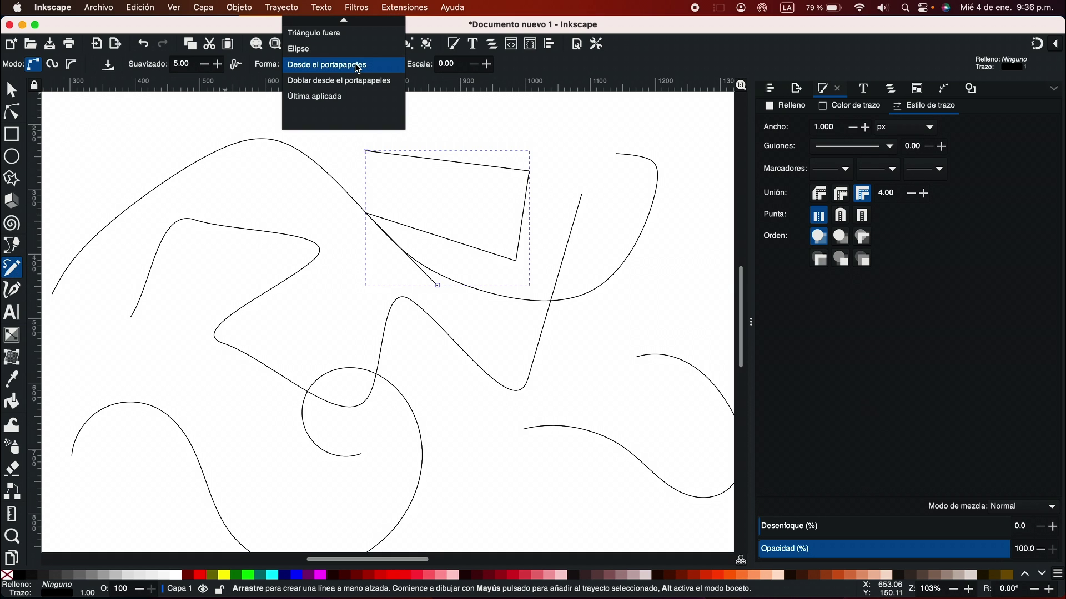
left_click(358, 66)
scroll(381, 190, "down", 3)
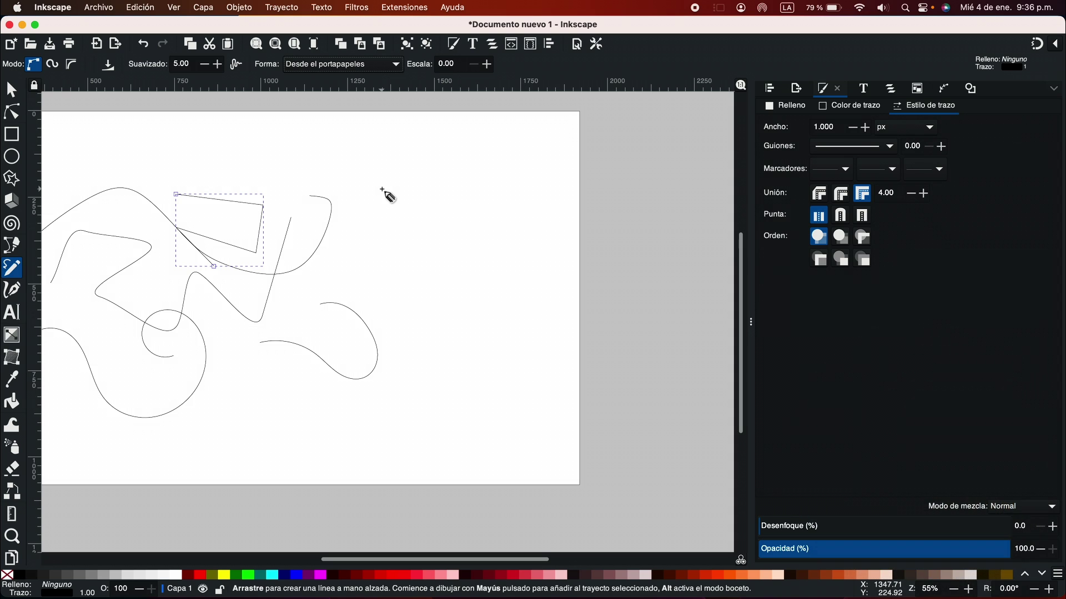
scroll(386, 194, "up", 5)
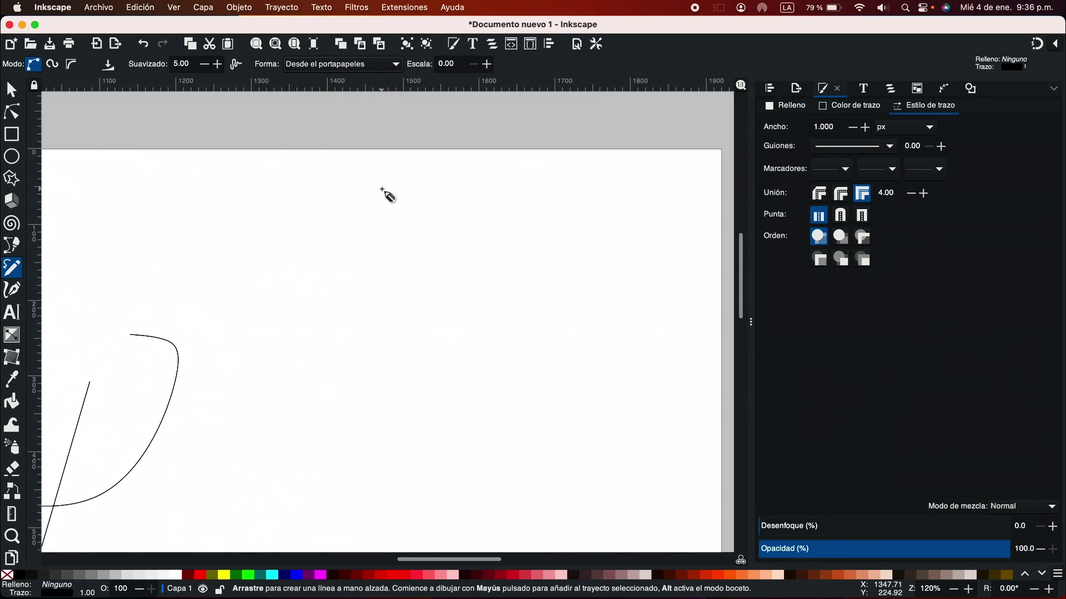
scroll(386, 194, "down", 1)
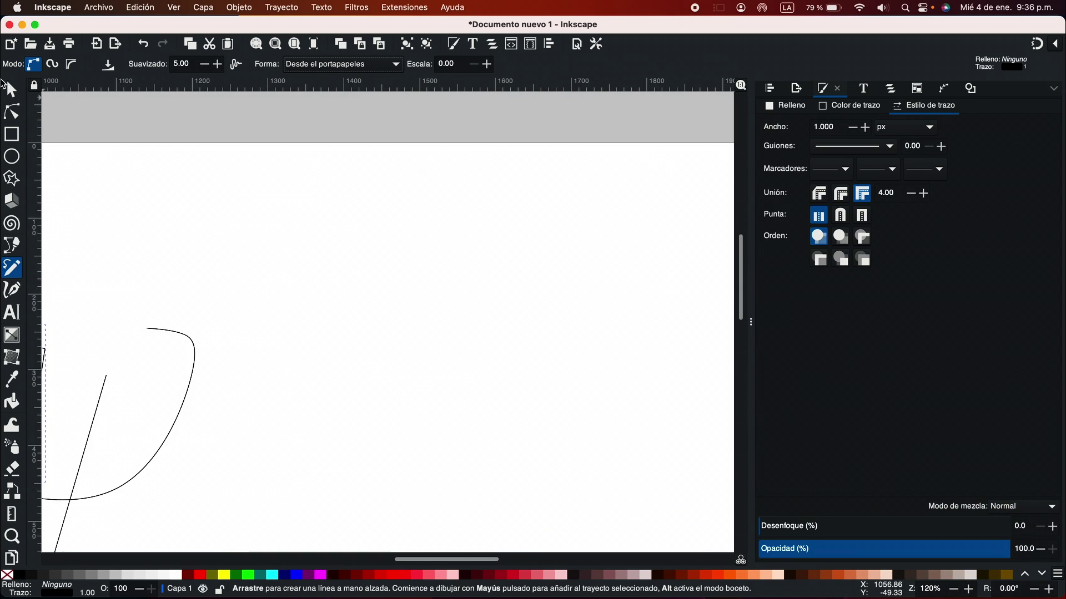
left_click(12, 134)
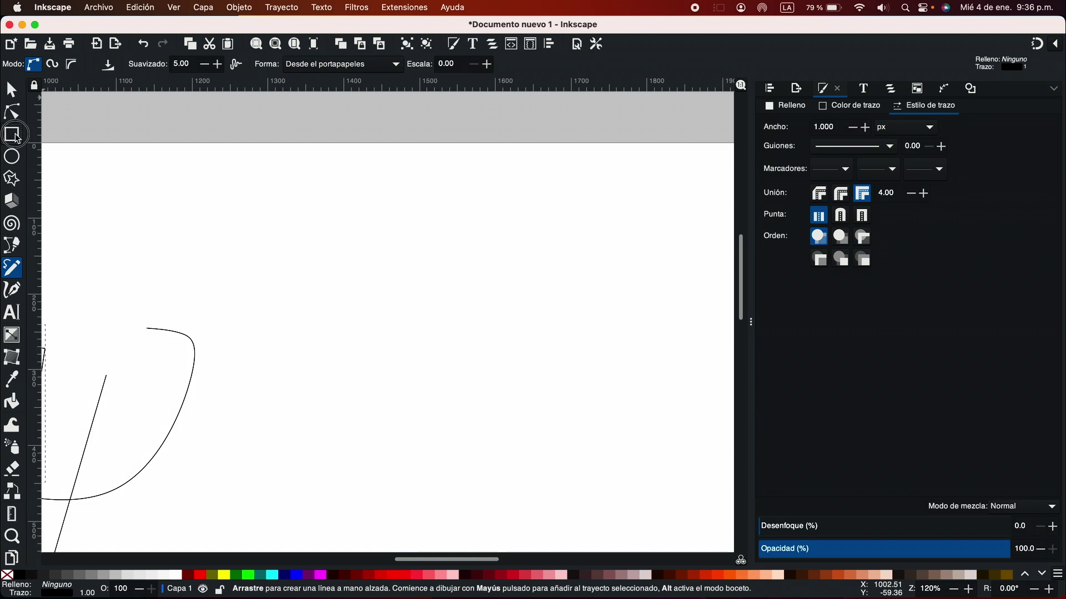
left_click_drag(263, 185, 311, 232)
scroll(245, 191, "up", 4)
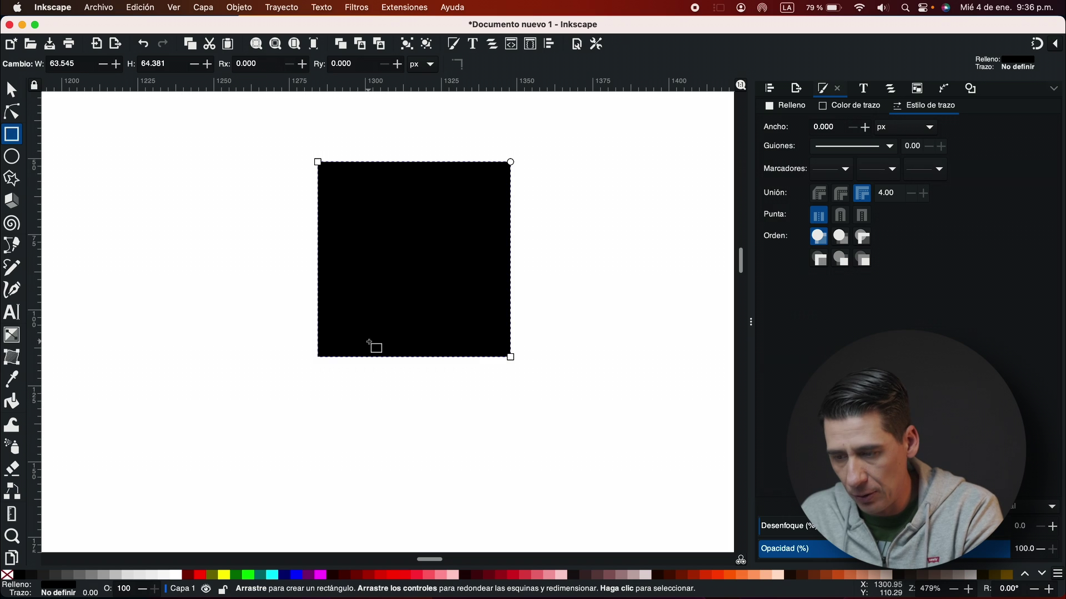
Convert the black square from an object to a path.
key("shift+super+c")
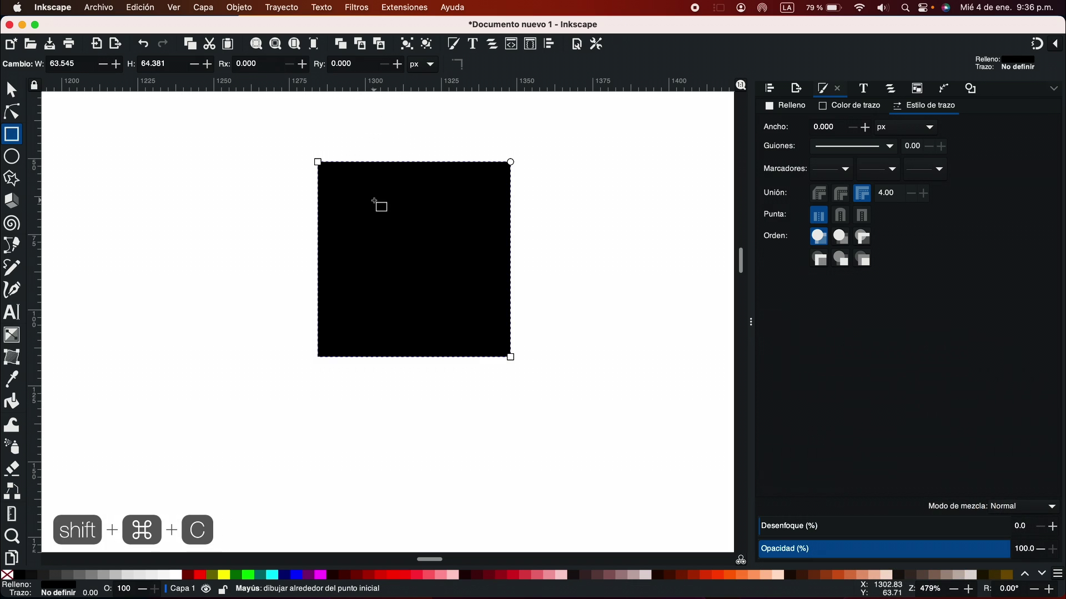
key("shift+ctrl+c")
left_click(281, 7)
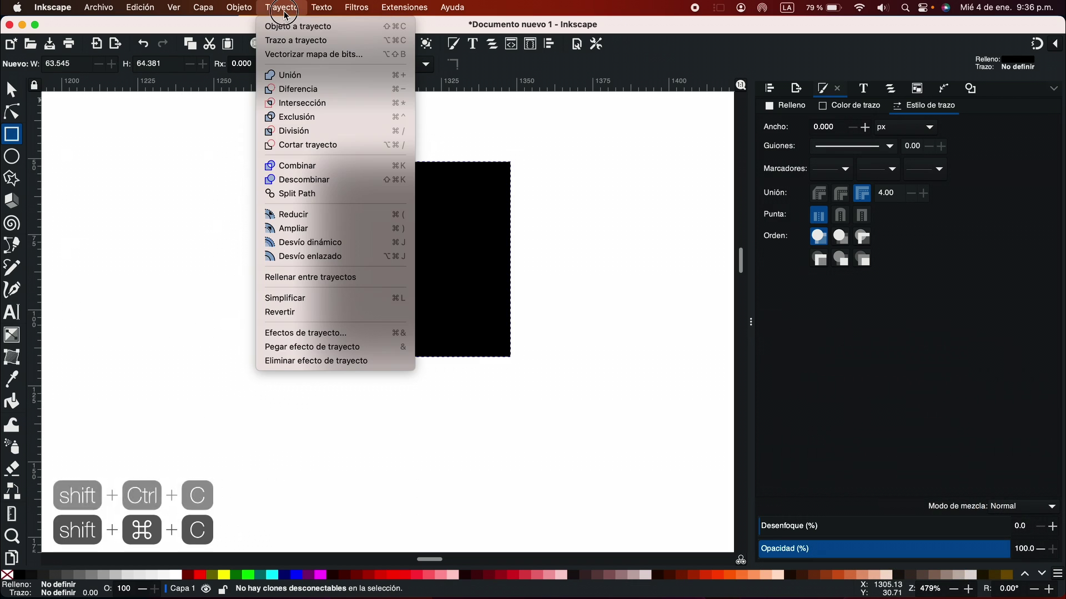
left_click(291, 28)
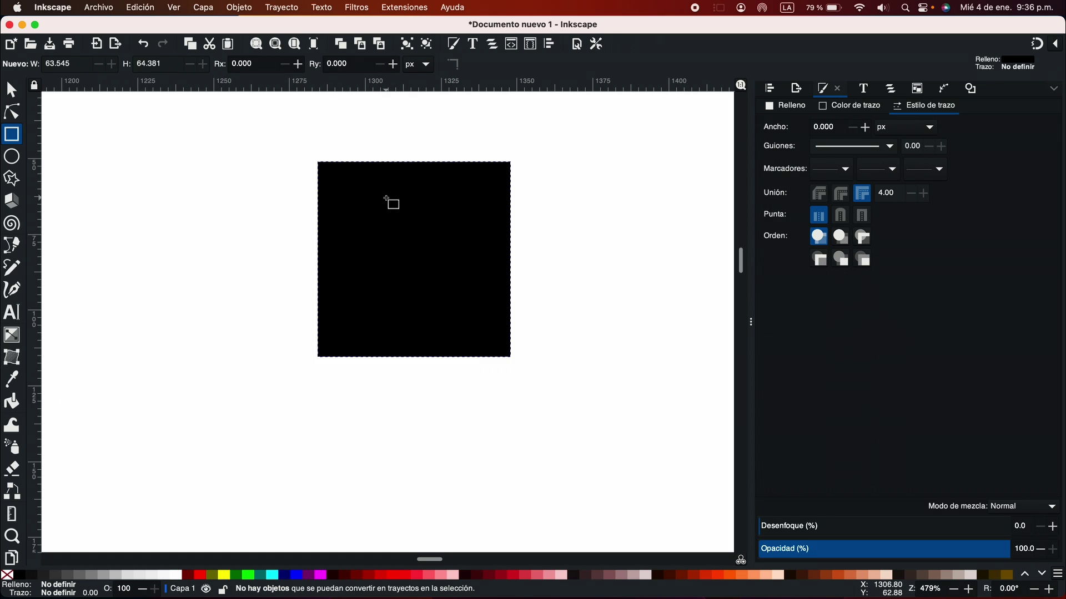
Insert nodes on the square's edges: one each on the top, right and bottom edges and two on the left edge.
key("F2")
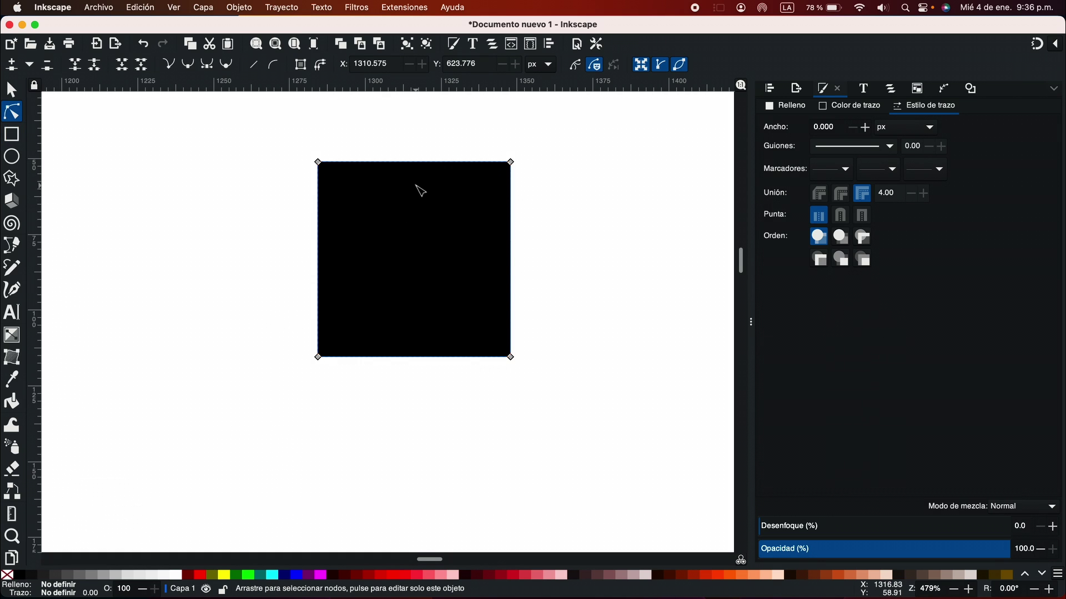
double_click(409, 162)
double_click(511, 262)
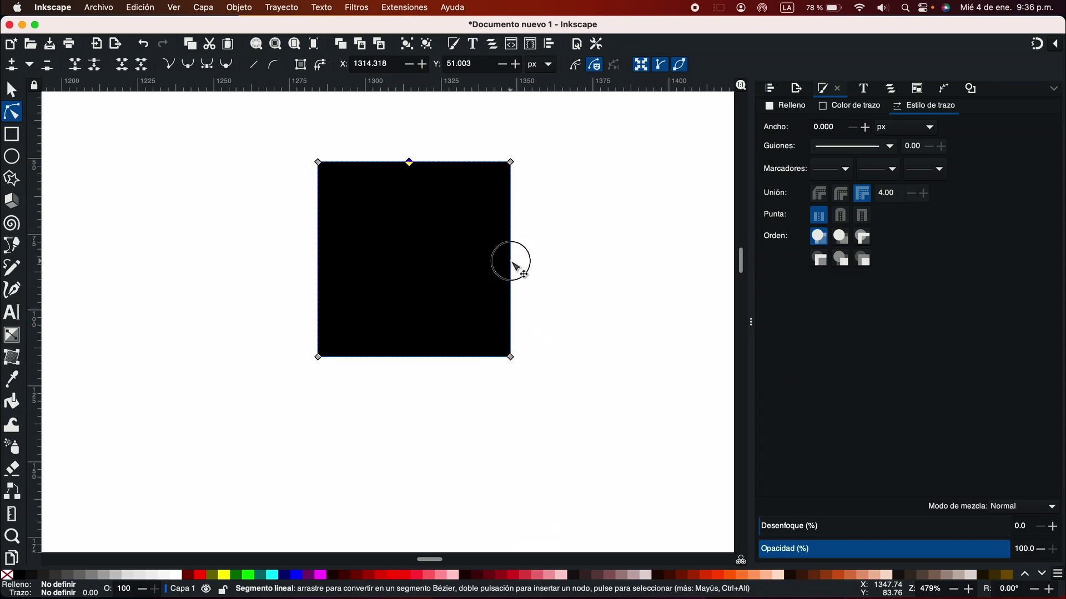
double_click(318, 252)
double_click(318, 196)
double_click(422, 357)
Pull the new bottom, left, top and right nodes outward and push the upper node of the left edge inward as a notch.
left_click_drag(423, 356, 425, 430)
left_click_drag(318, 252, 259, 254)
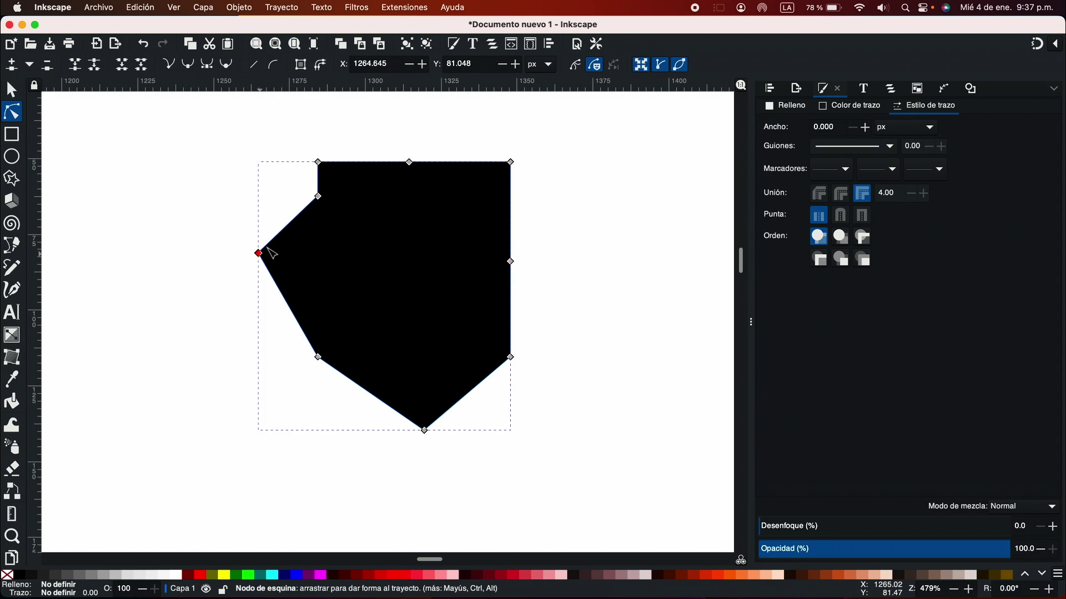
left_click_drag(323, 206, 356, 266)
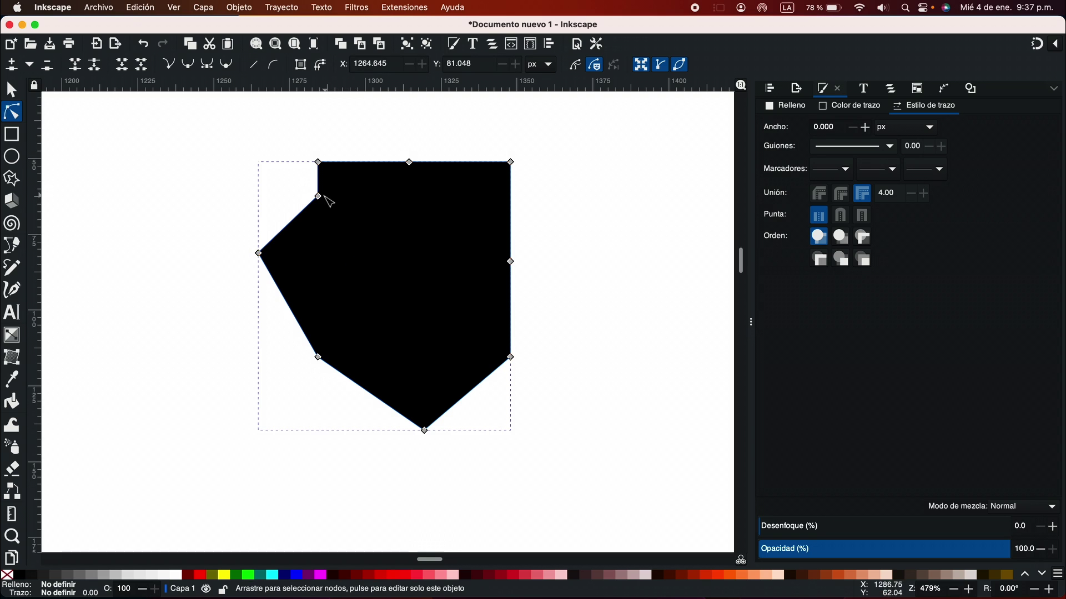
left_click_drag(319, 197, 374, 259)
left_click_drag(409, 162, 415, 130)
left_click_drag(511, 261, 587, 271)
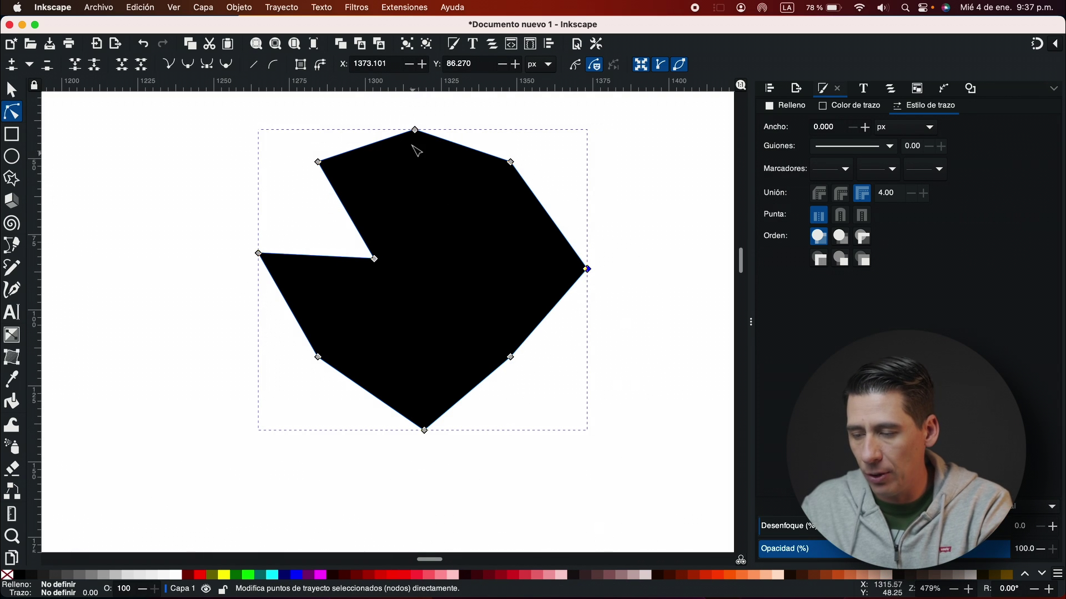
Change the shape's corner nodes to smooth ones and move the lower-right node inward to form a rounded blob.
key("ctrl")
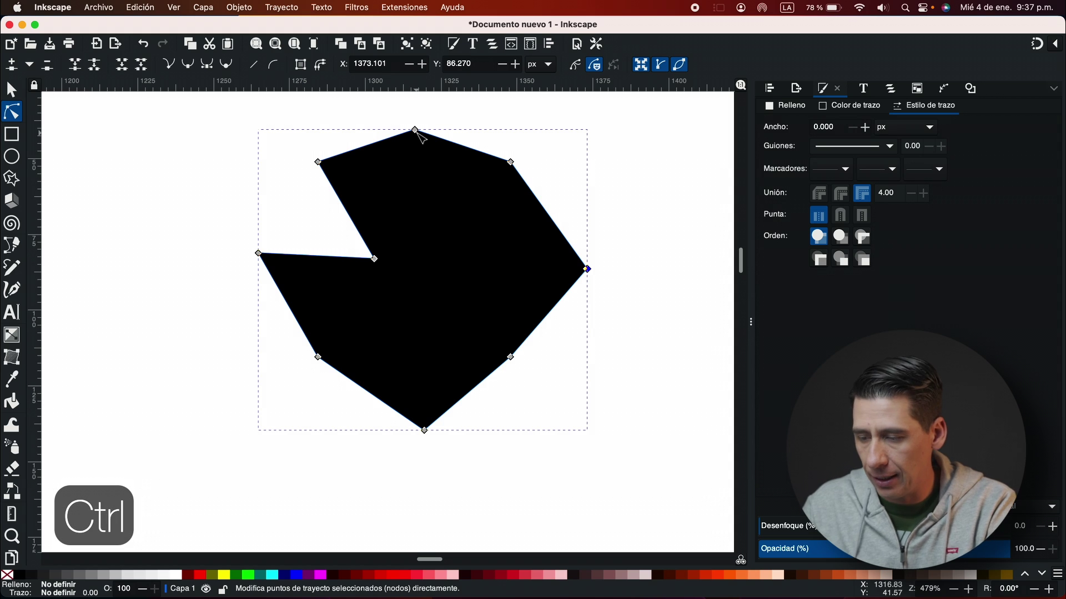
key("shift")
left_click(416, 131, "ctrl")
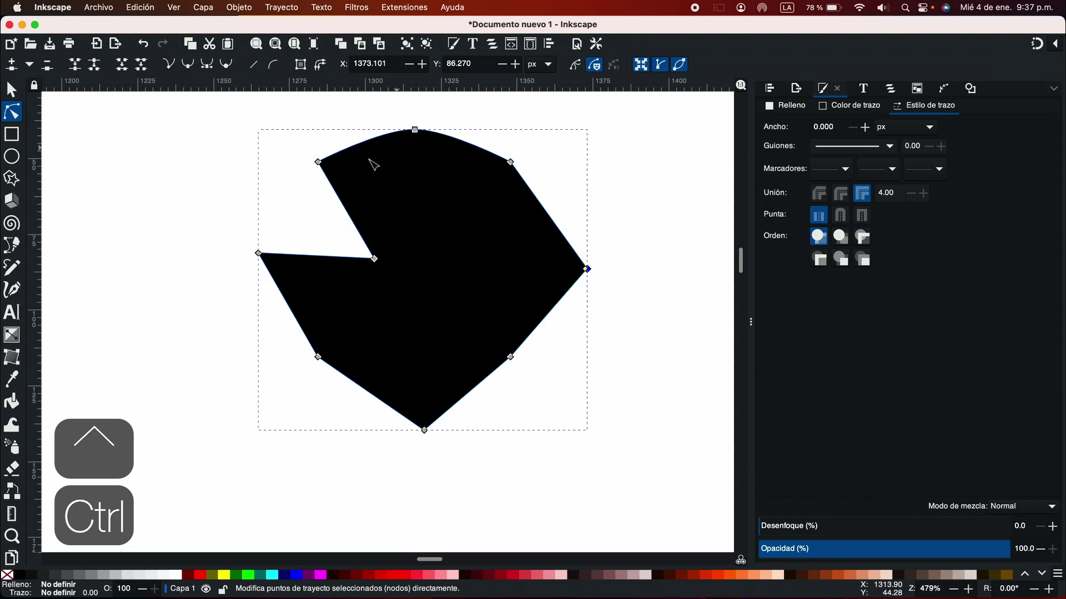
left_click(318, 163, "ctrl")
left_click(375, 259, "ctrl")
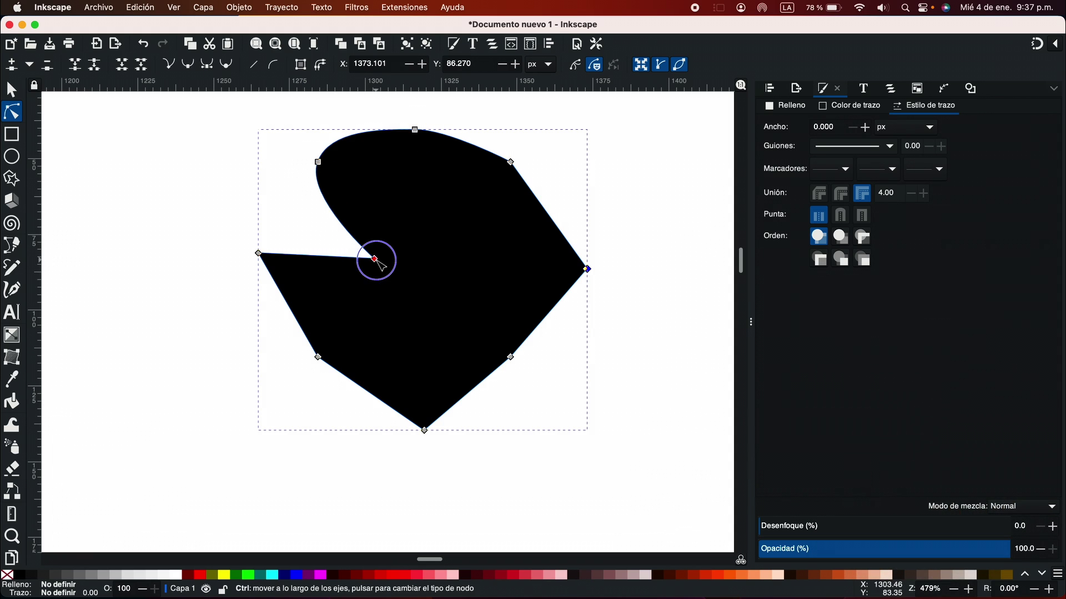
left_click(258, 253, "ctrl")
left_click(318, 357, "ctrl")
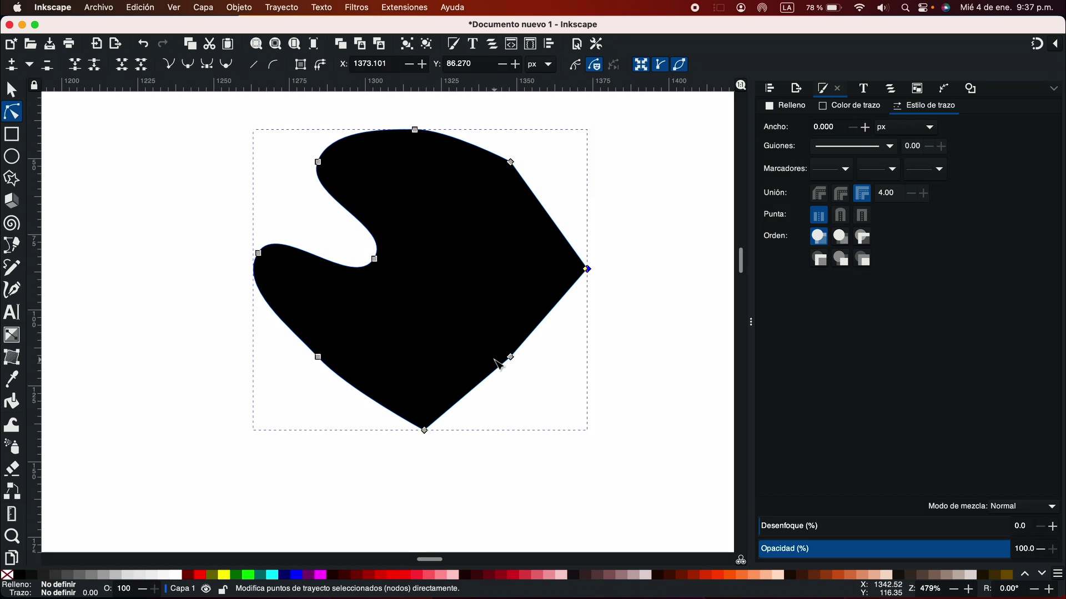
left_click_drag(498, 364, 450, 305)
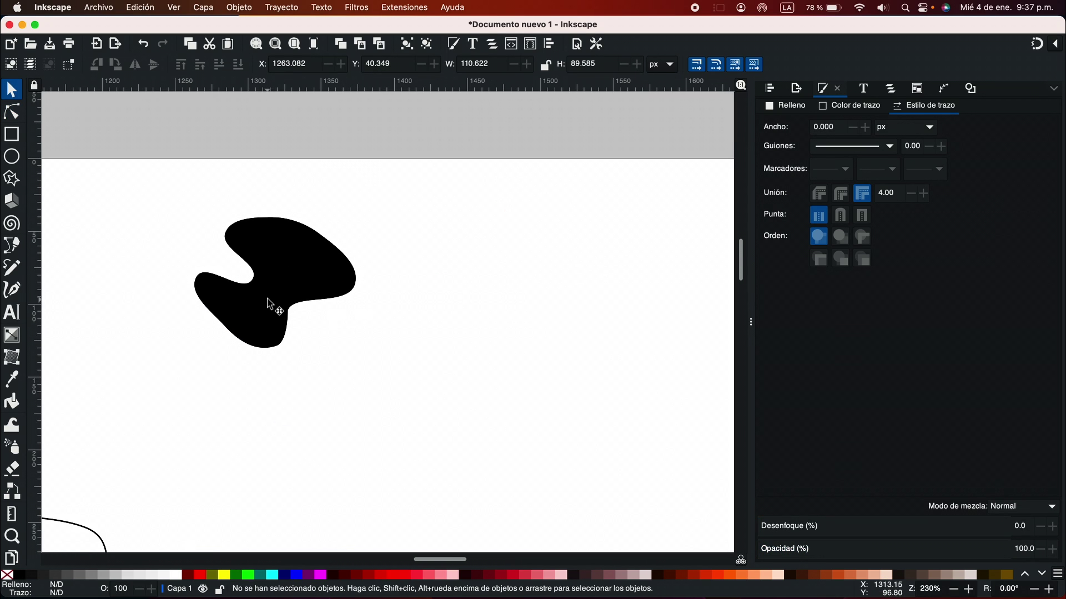
Move the black blob slightly up and left, scale it down to about 68 × 53 px and copy it.
left_click_drag(268, 305, 243, 295)
left_click_drag(332, 340, 270, 287)
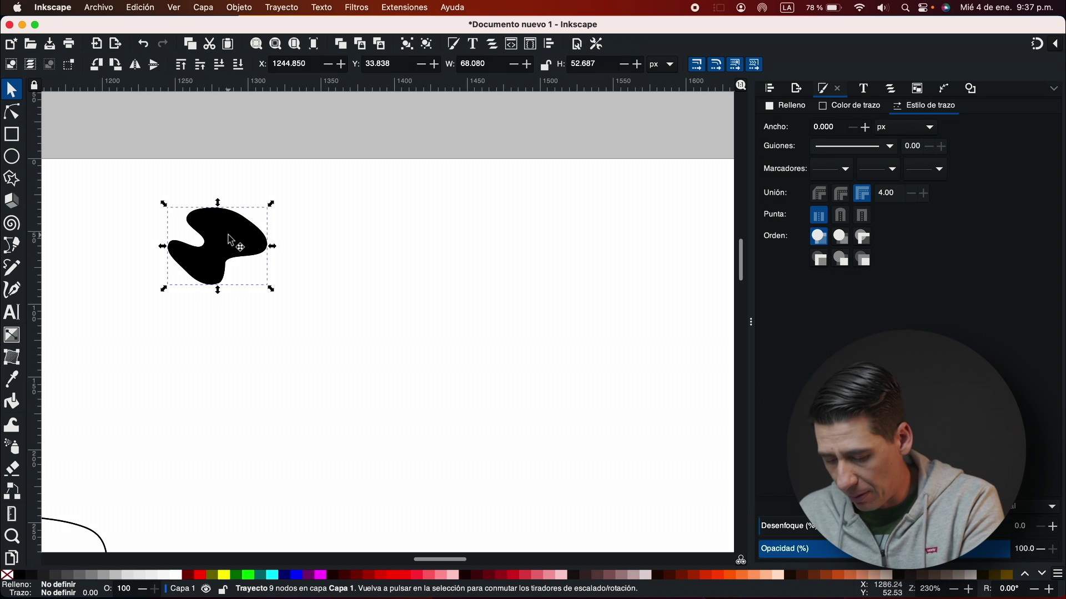
key("super+c")
key("ctrl+c")
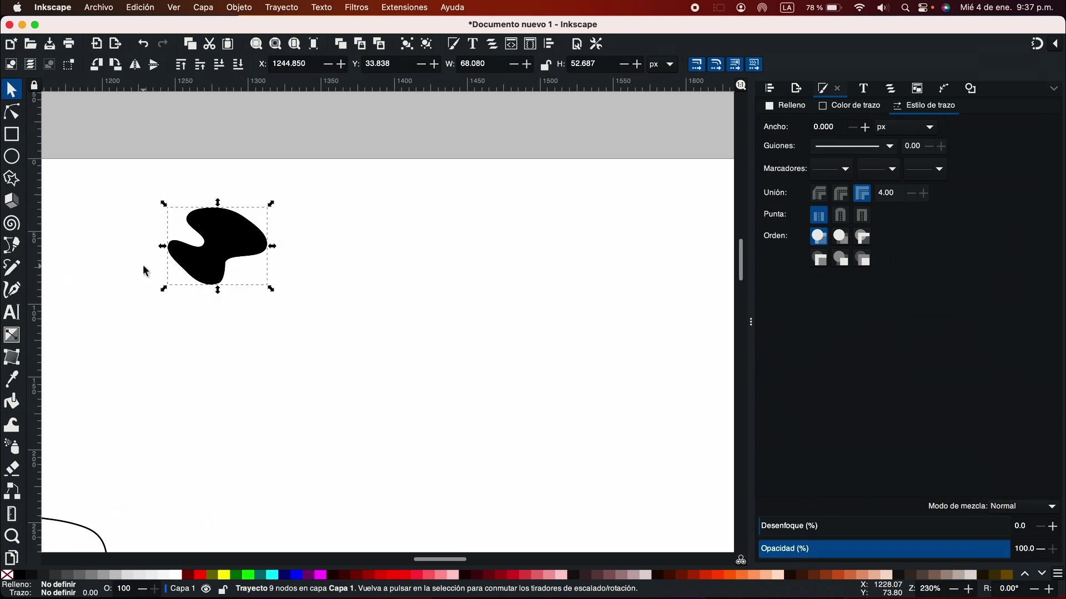
Draw a freehand wave below and right of the blob with the Pencil's Desde el portapapeles shape and fill it black.
key("p")
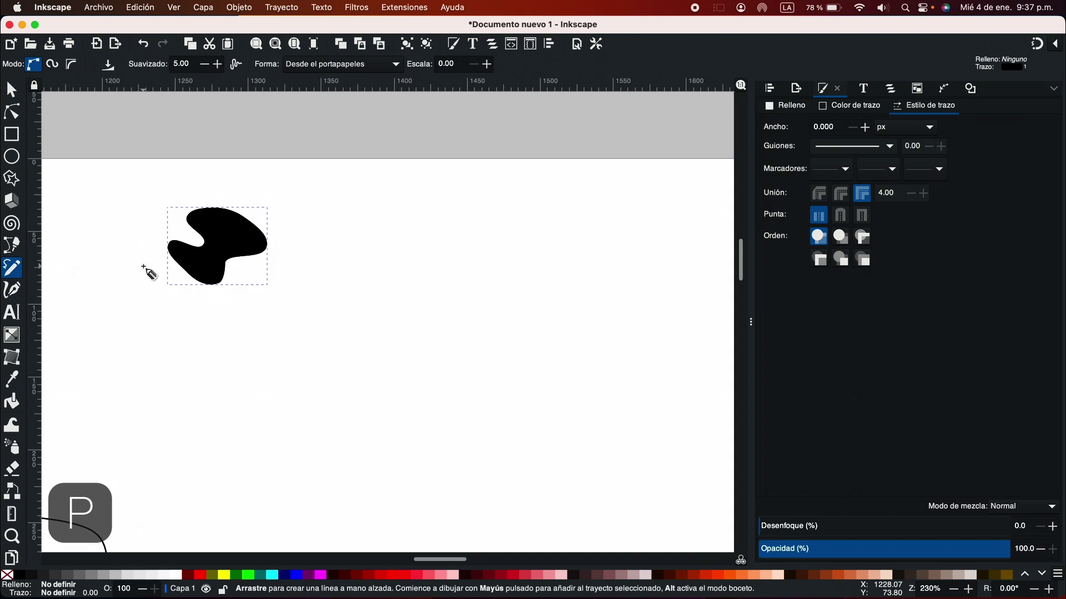
left_click(320, 66)
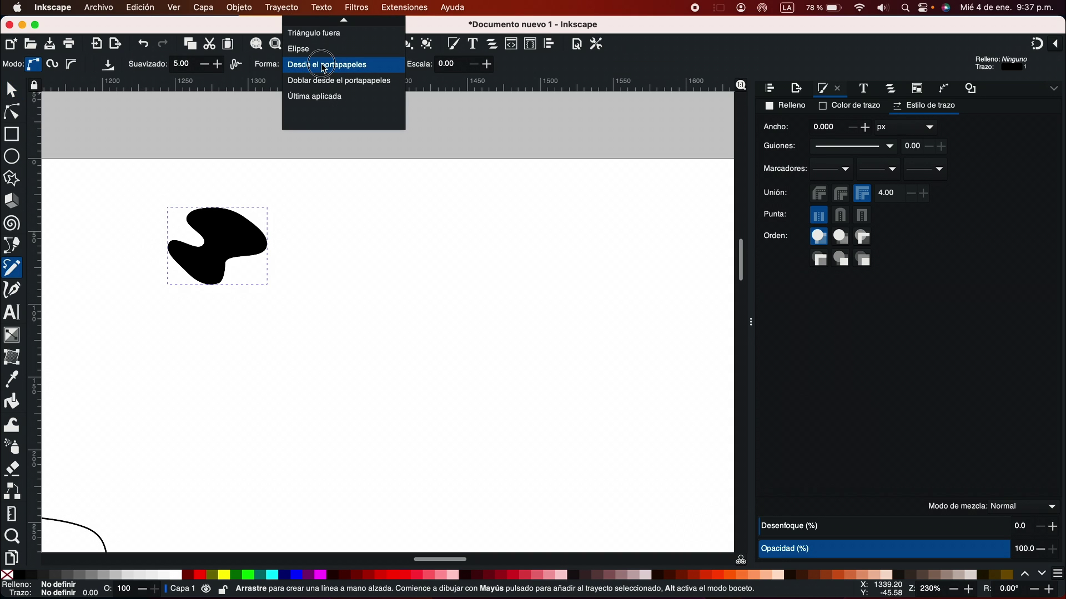
left_click(324, 65)
mouse_move(267, 392)
left_mouse_down()
mouse_move(296, 328)
mouse_move(335, 326)
mouse_move(443, 381)
mouse_move(423, 299)
left_mouse_up()
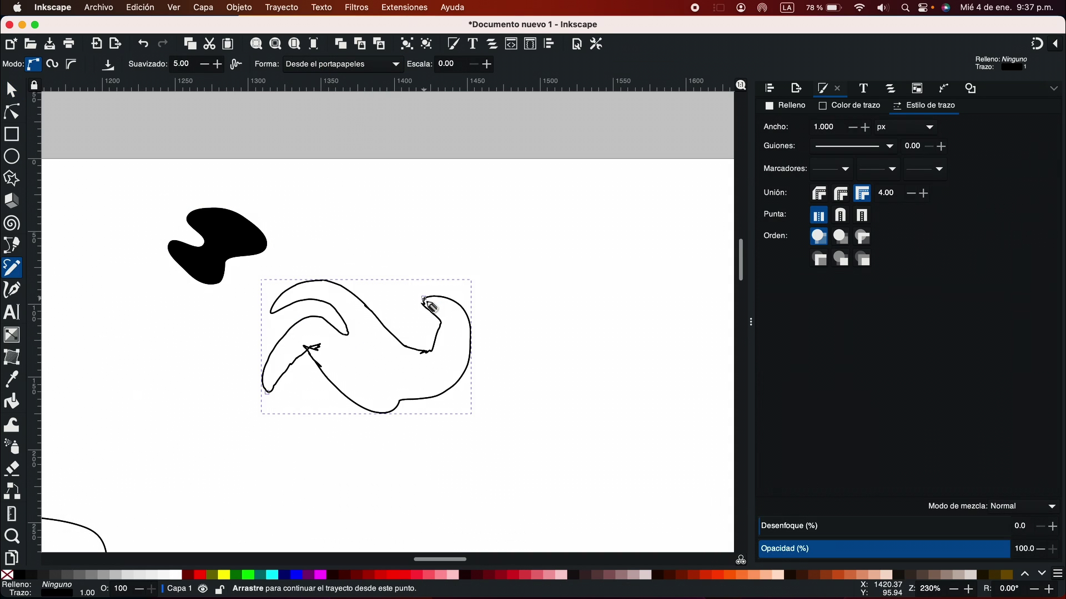
left_click(21, 575)
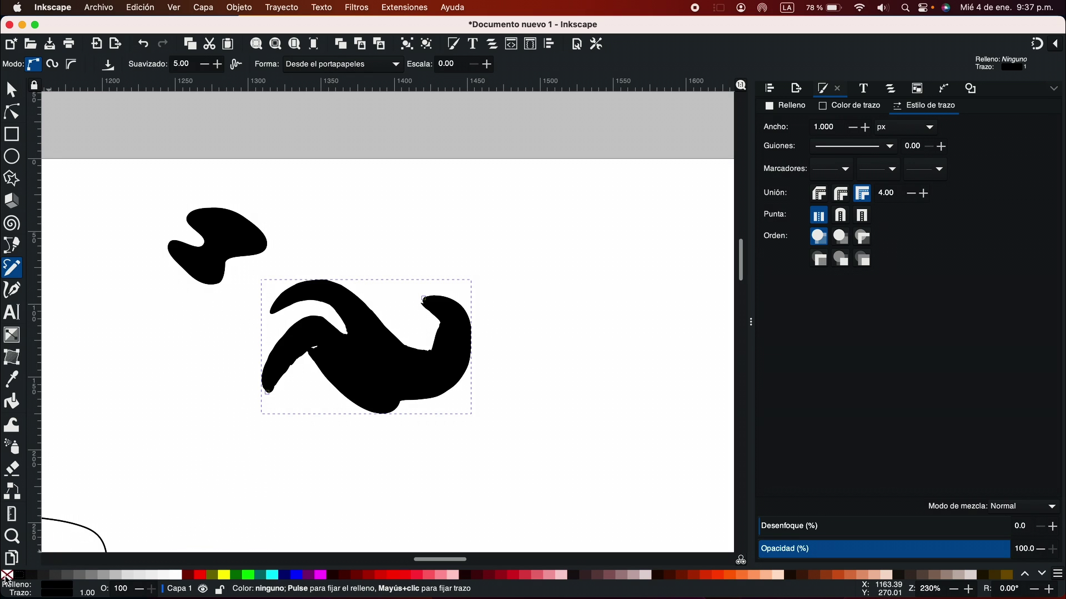
Remove the black wave's stroke and draw two more freehand strokes in the copied blob shape, above right and below right of the wave.
left_click(5, 576, "shift")
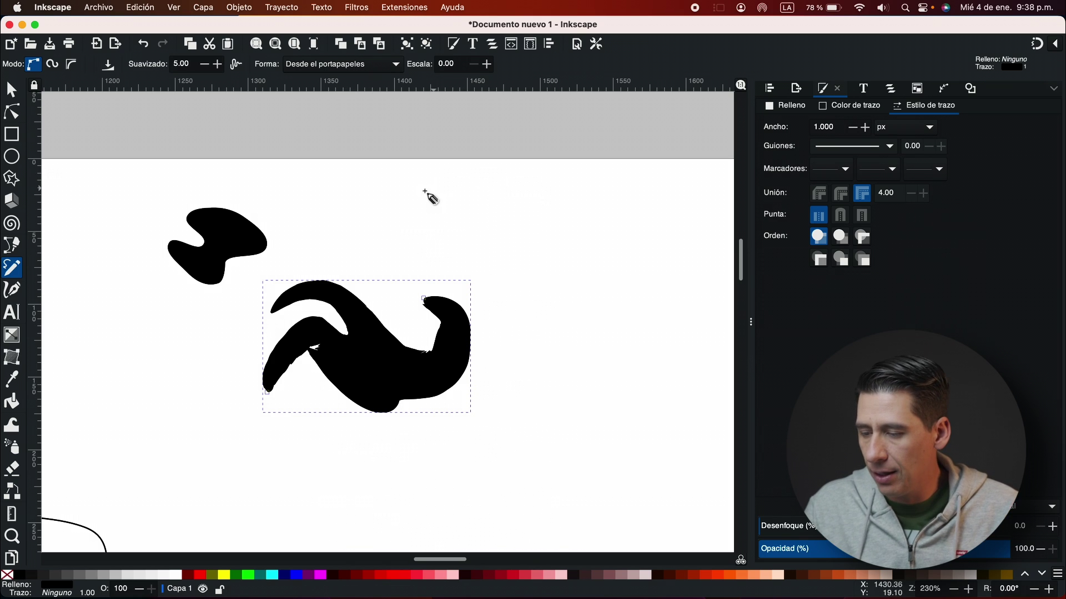
mouse_move(414, 192)
left_mouse_down()
mouse_move(594, 237)
mouse_move(580, 250)
left_mouse_up()
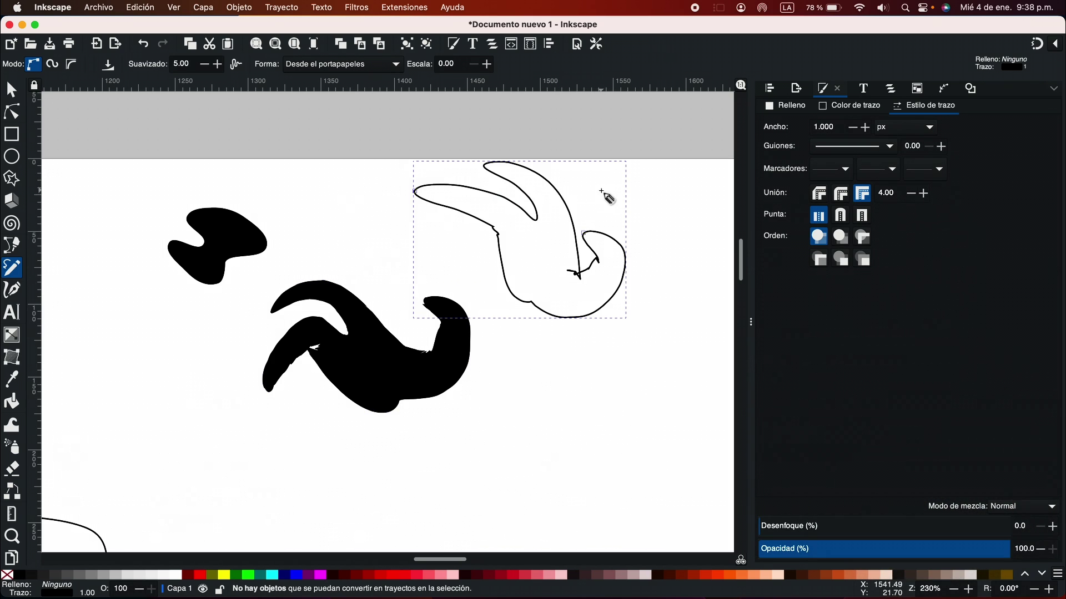
left_click_drag(483, 455, 522, 458)
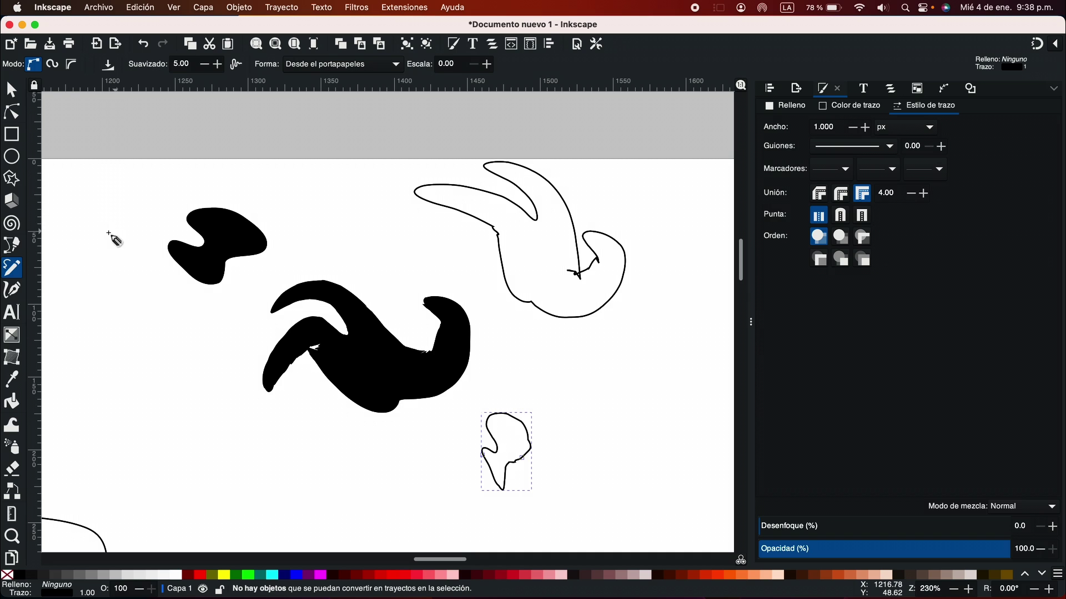
Draw a black six-pointed star about 51 × 58 px to the right of the outlined strokes.
left_click(12, 178)
scroll(322, 432, "right", 10)
scroll(323, 431, "down", 1)
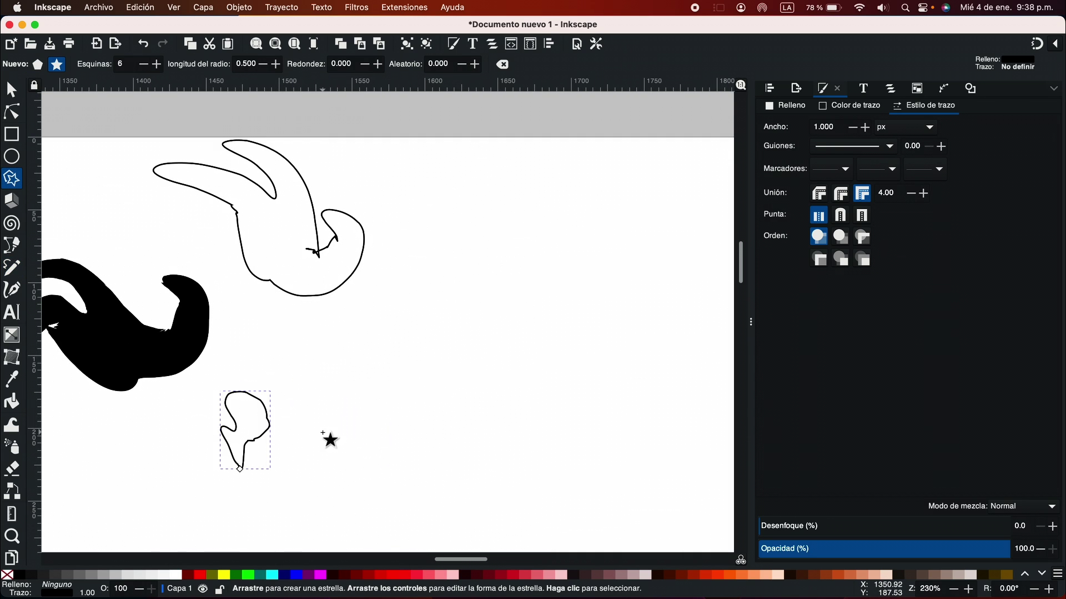
left_click_drag(472, 244, 475, 288)
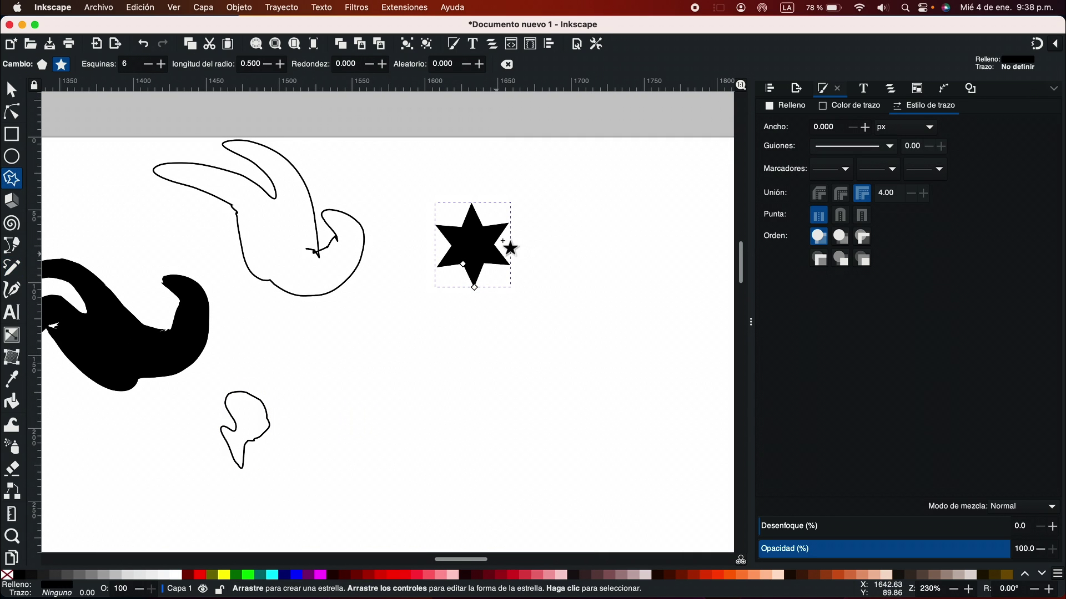
left_click(13, 93)
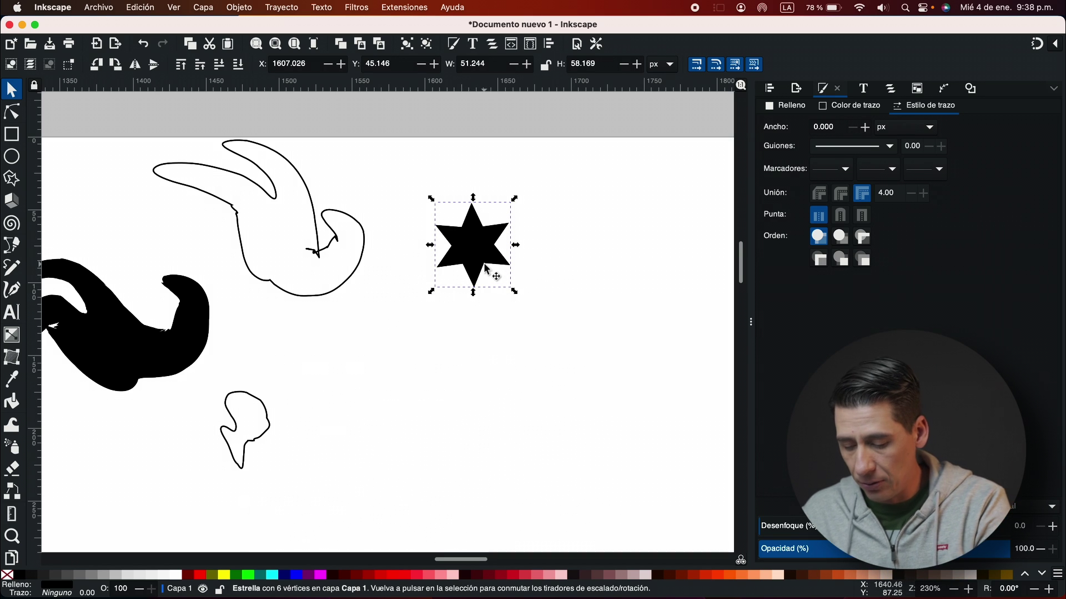
Convert the star to a path and copy it.
key("shift+super+c")
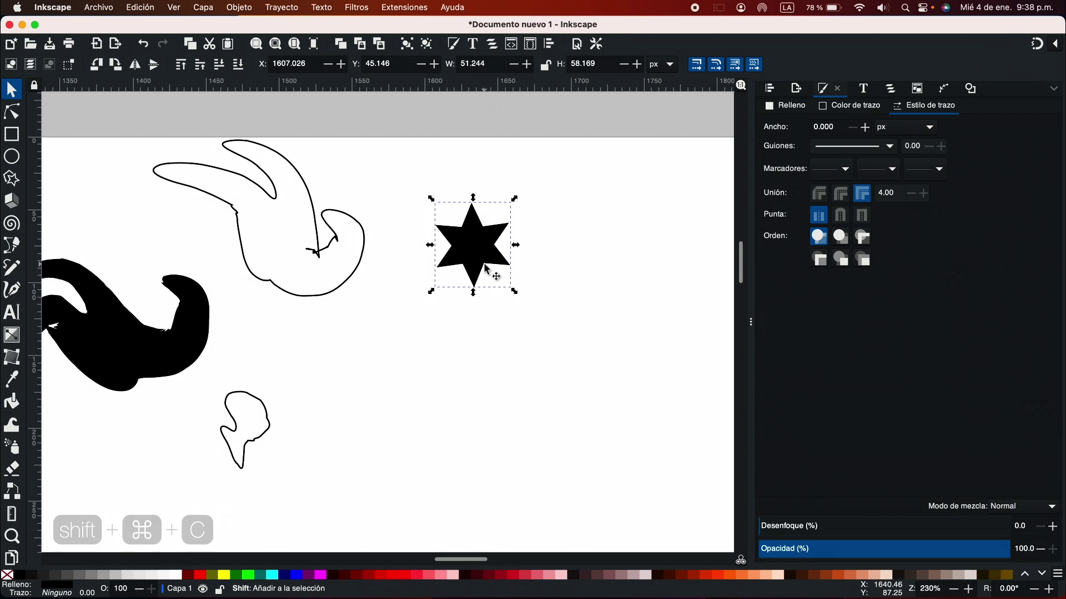
key("shift+ctrl+c")
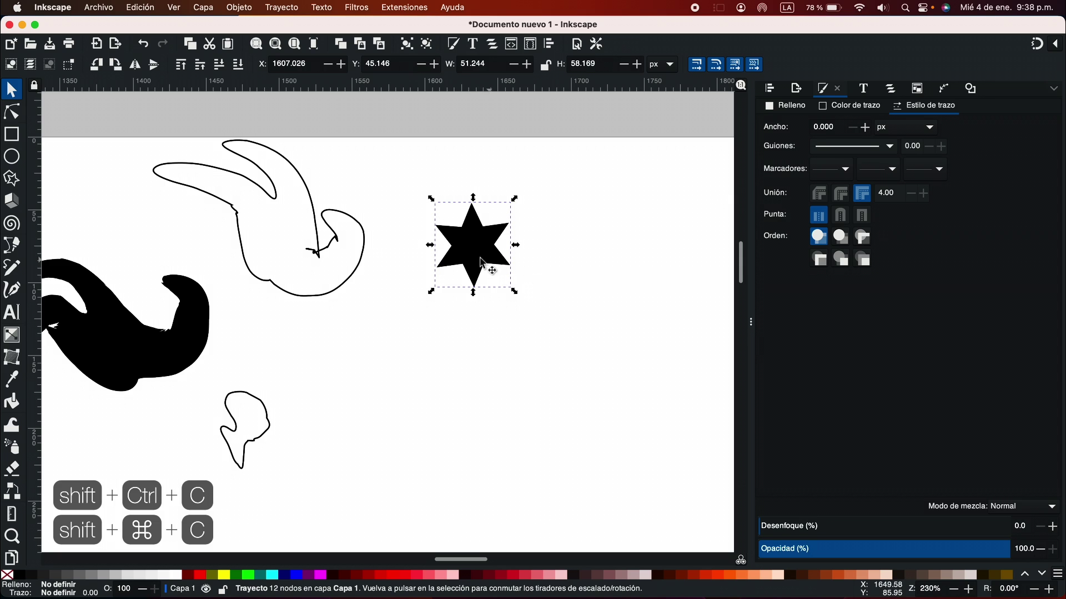
key("super+c")
scroll(467, 252, "right", 4)
scroll(468, 251, "down", 1)
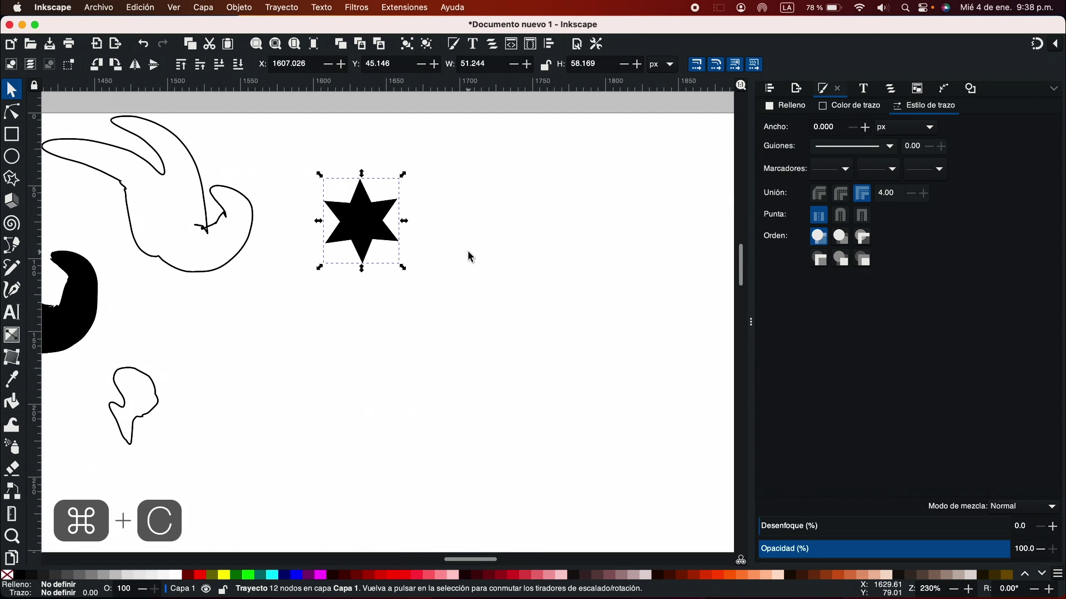
key("ctrl+c")
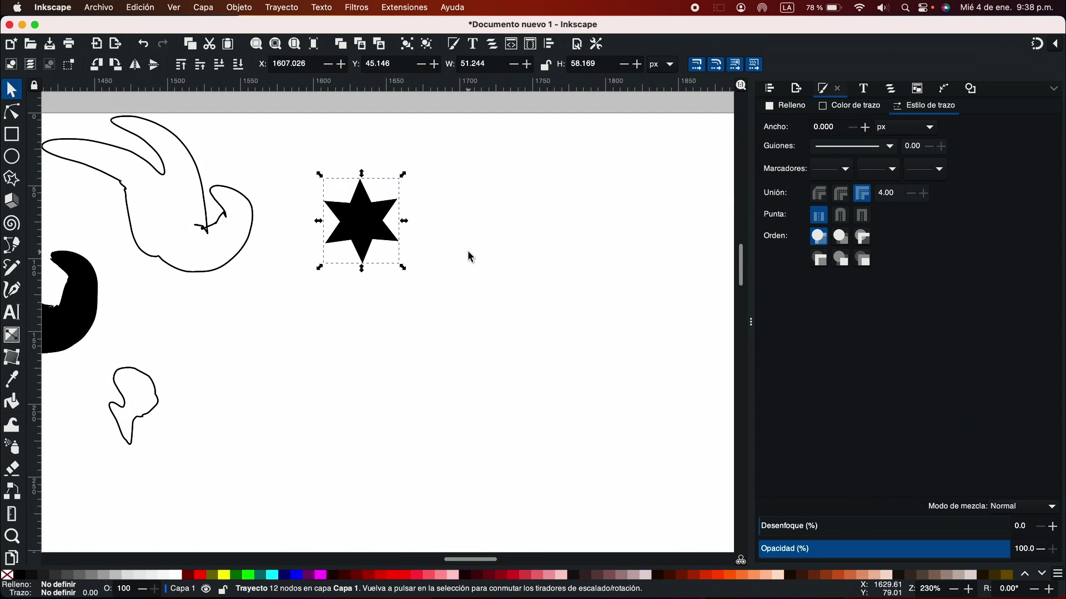
Draw several freehand Pencil strokes in the copied star's shape, curled ones and short ones, below and right of the black star.
key("p")
mouse_move(339, 349)
left_mouse_down()
mouse_move(424, 428)
mouse_move(469, 357)
mouse_move(502, 383)
left_mouse_up()
scroll(580, 265, "right", 4)
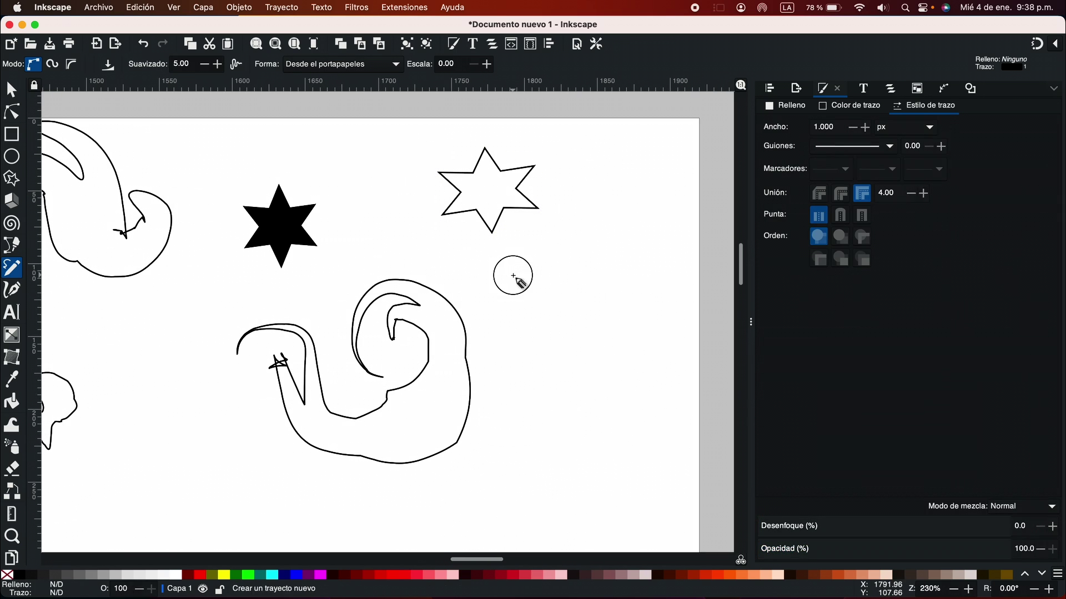
mouse_move(511, 273)
left_mouse_down()
mouse_move(647, 281)
mouse_move(642, 294)
left_mouse_up()
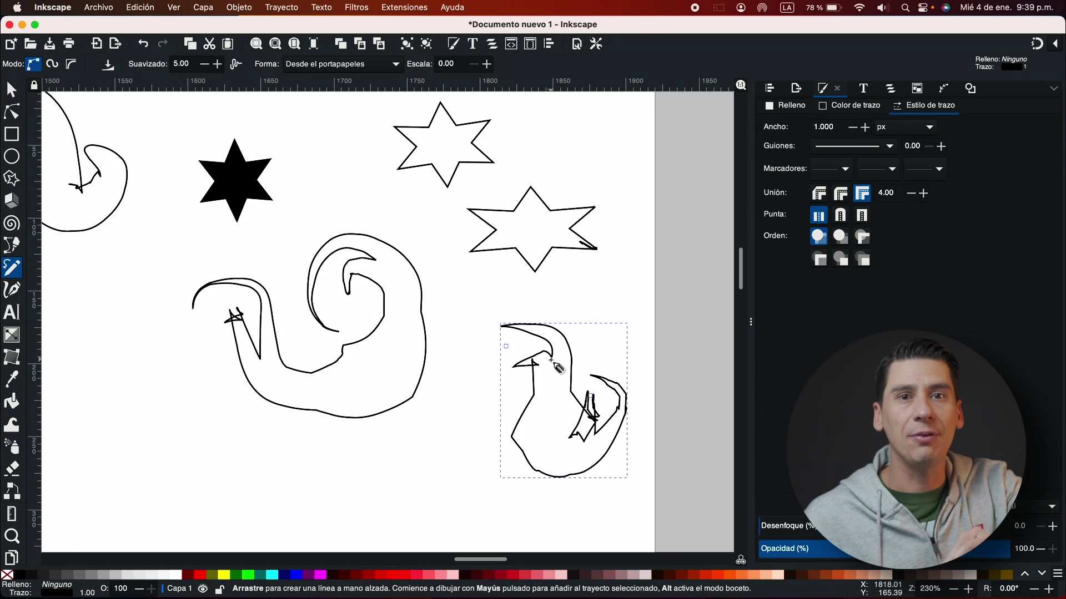
Delete all the drawings on the page.
scroll(206, 304, "left", 5)
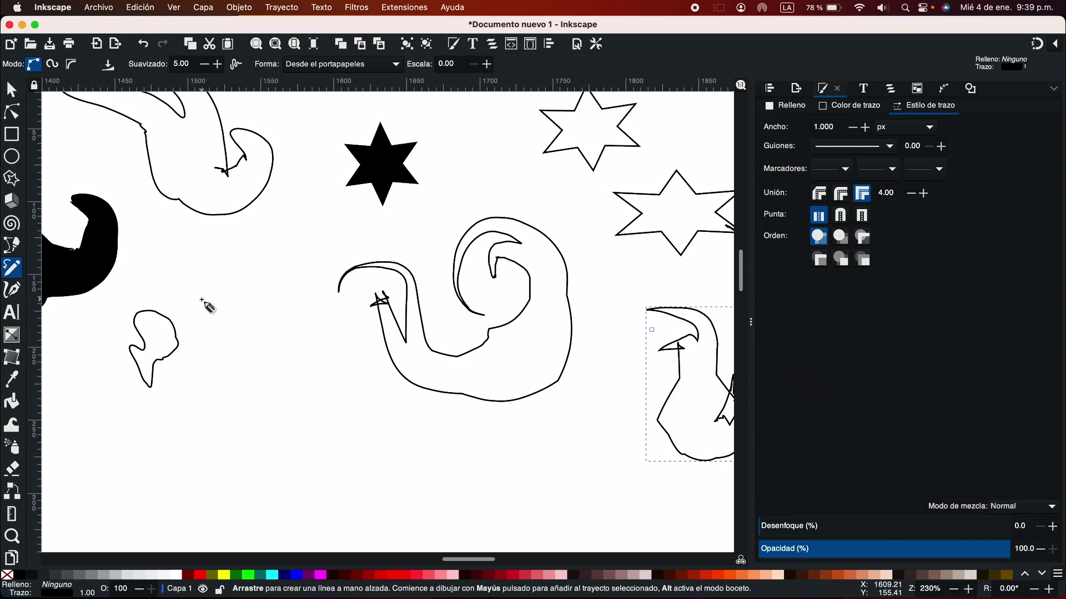
scroll(202, 300, "down", 5)
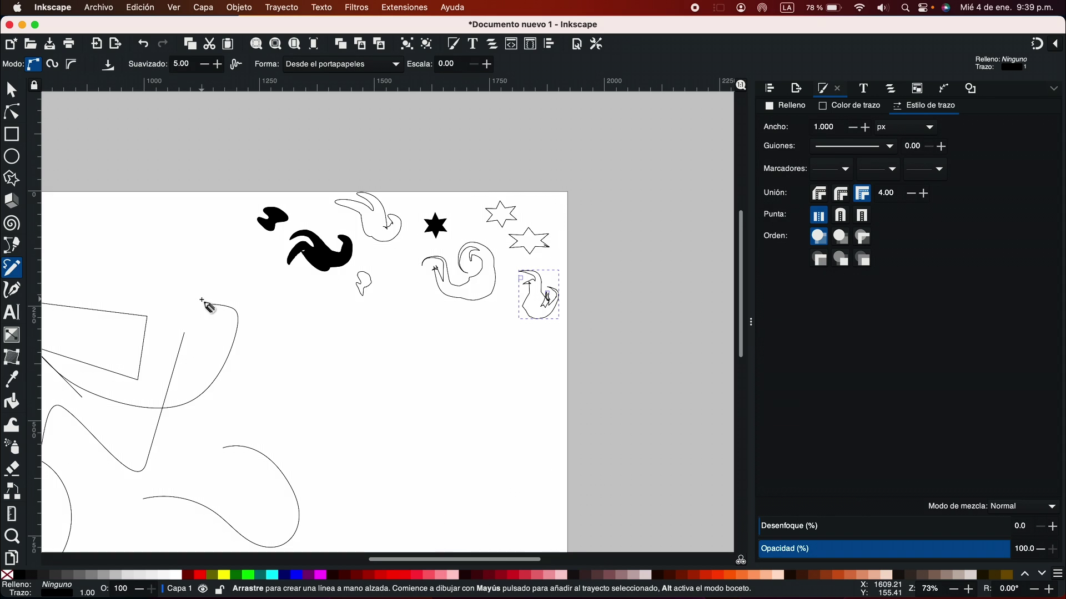
key("5")
key("alt")
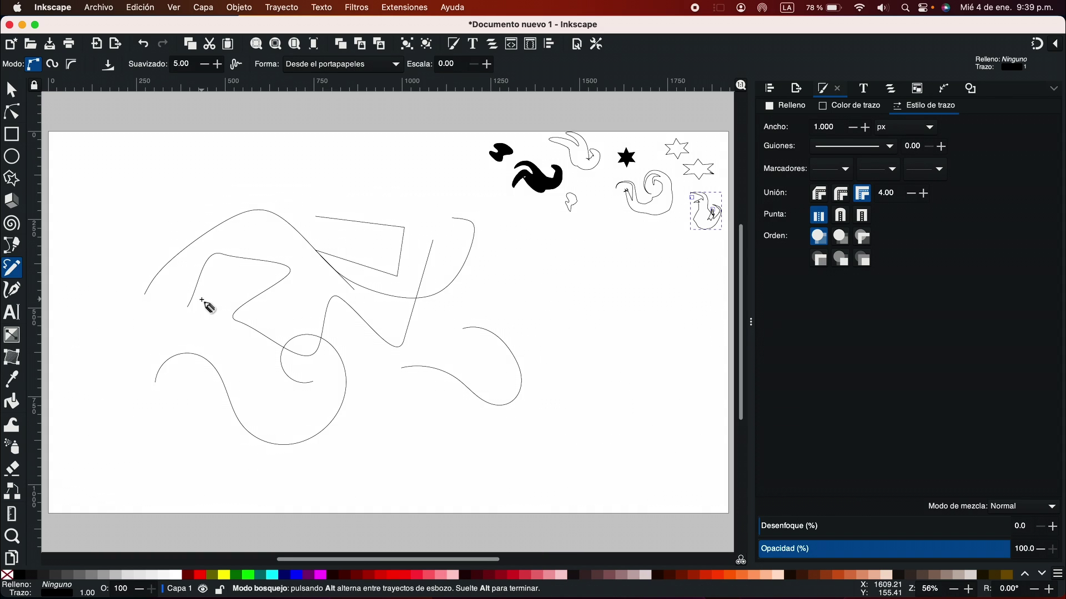
key("super+a")
key("ctrl+a")
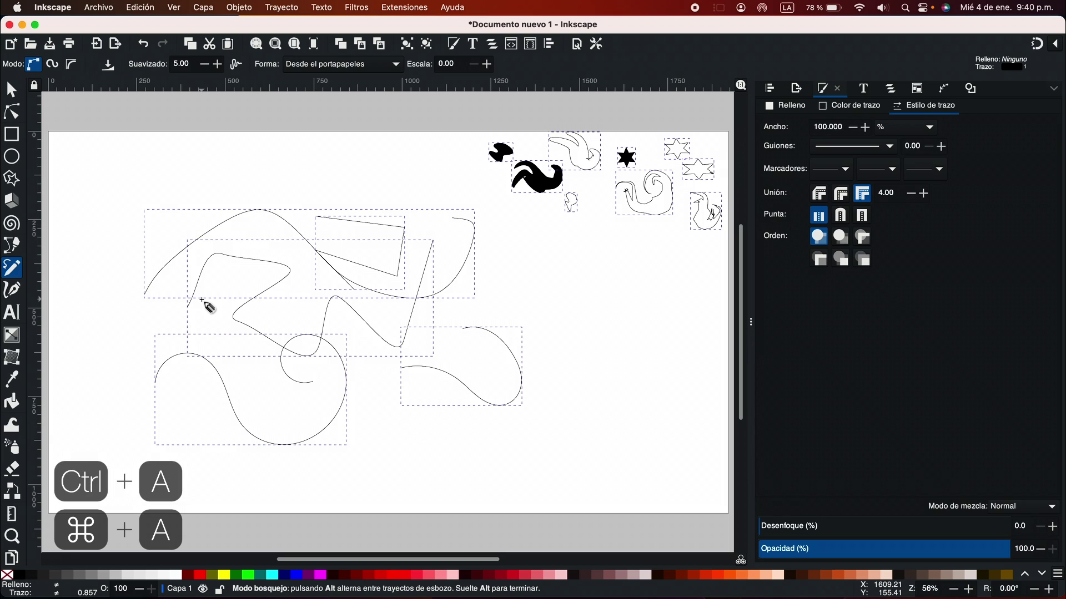
key("Delete")
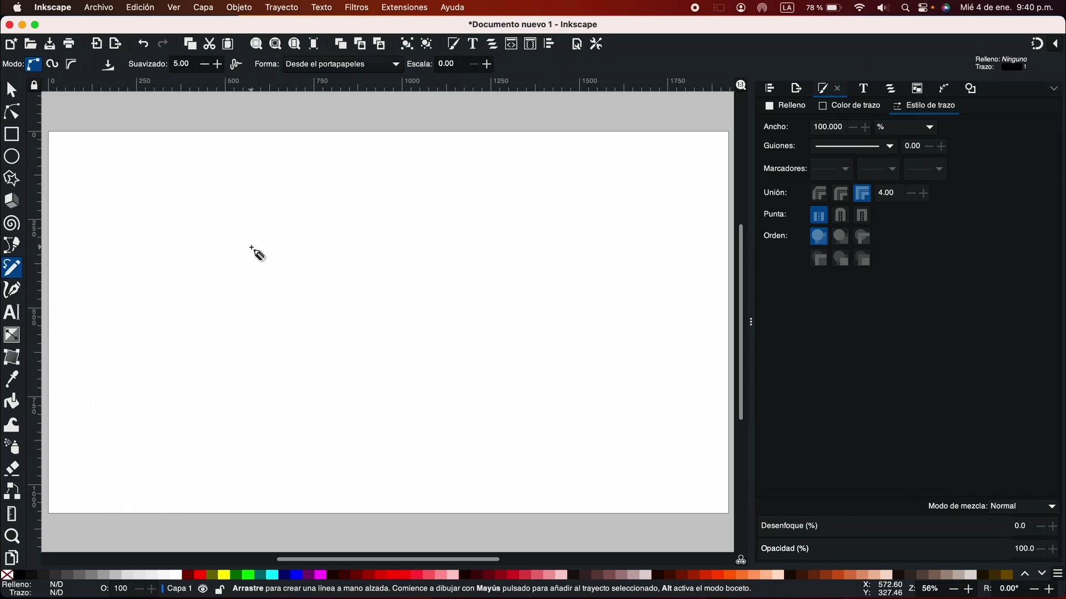
key("c")
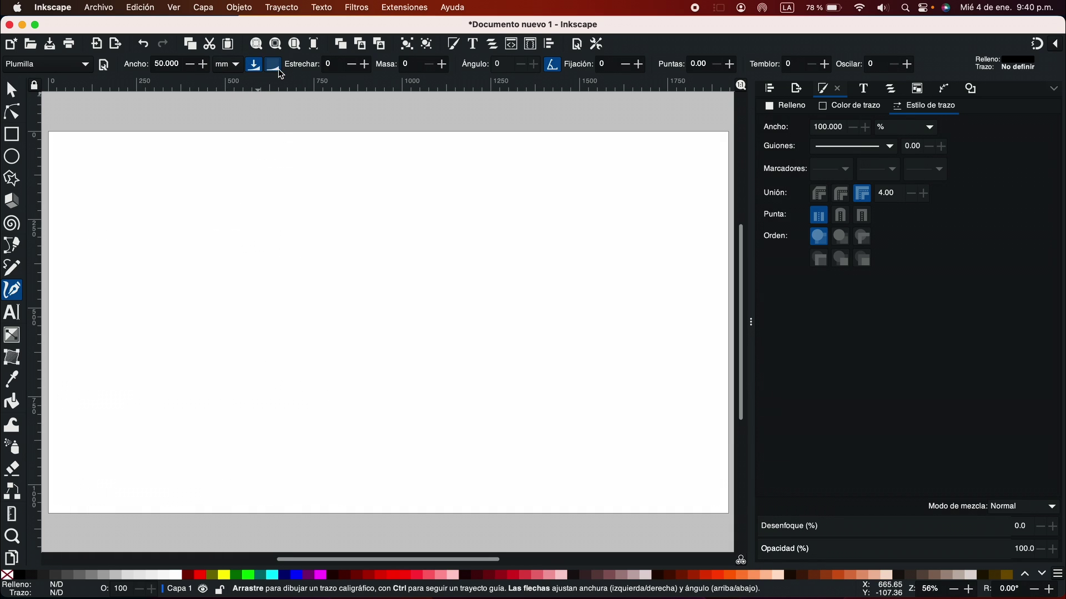
left_click(12, 268)
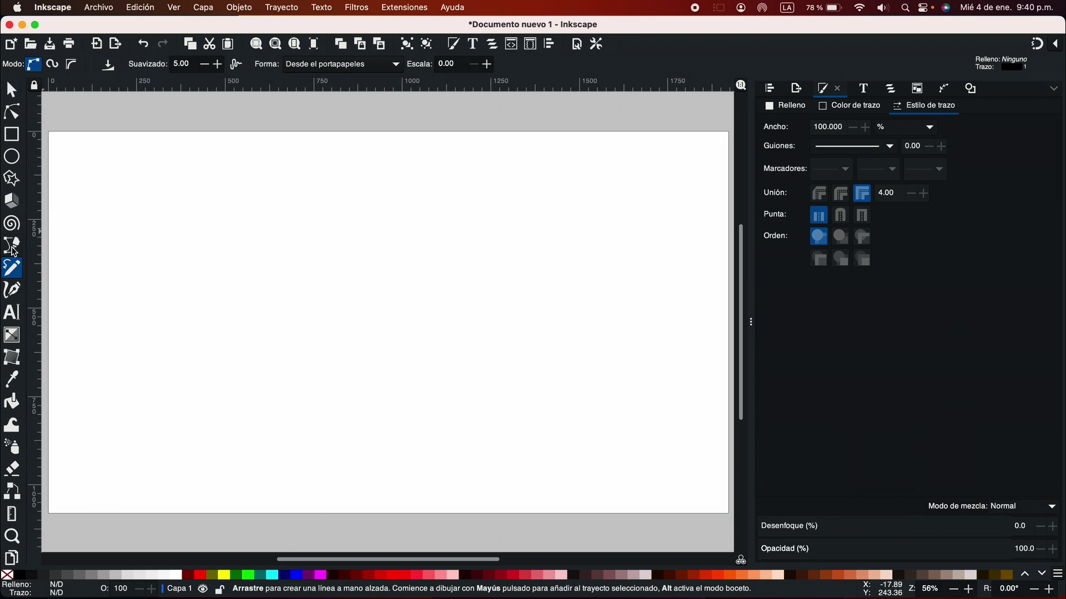
left_click(12, 246)
left_click(13, 225)
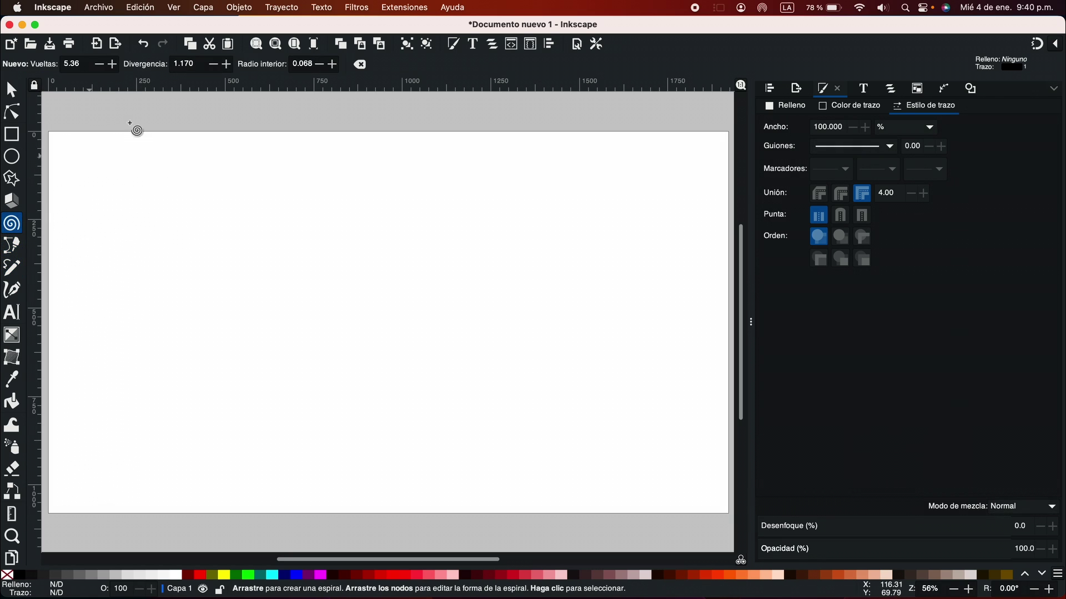
left_click(12, 245)
left_click(11, 270)
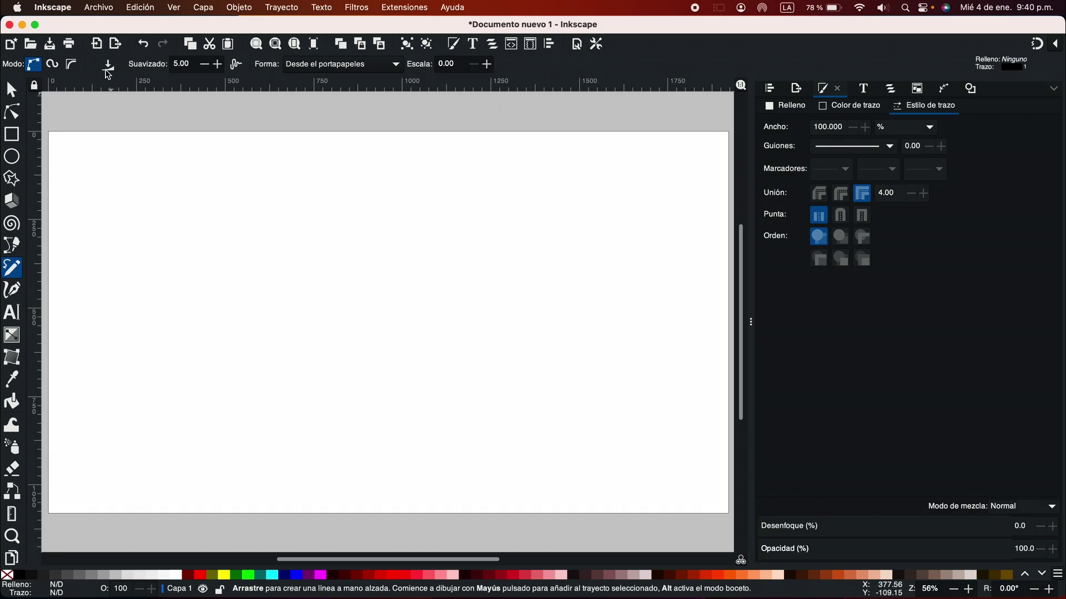
Draw a thick wave and a downward hook with the Calligraphy tool's Plumilla profile at a width of 50 mm.
left_click(12, 291)
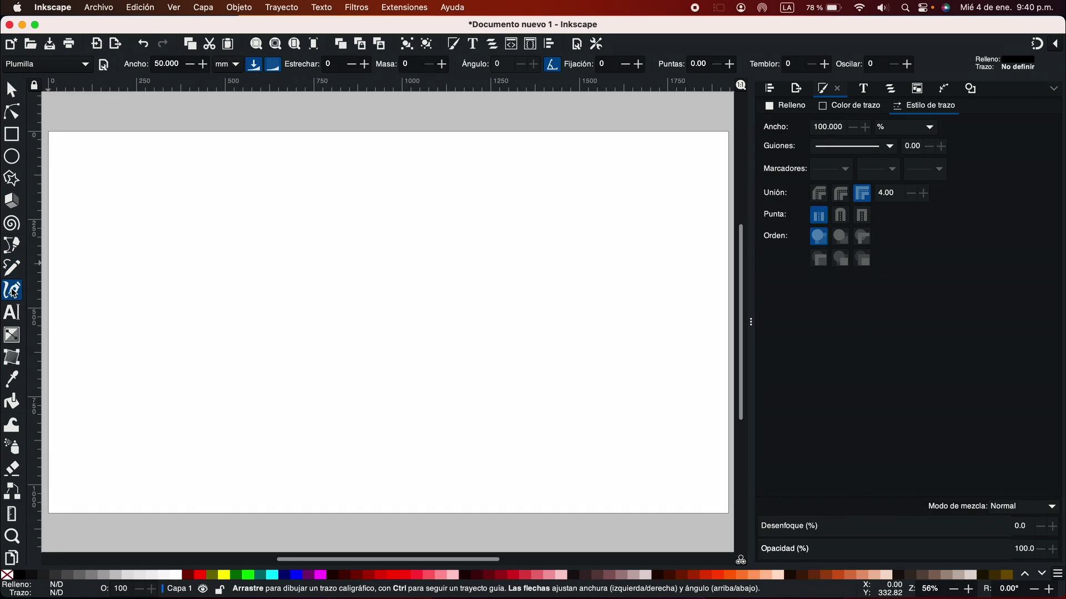
left_click(254, 66)
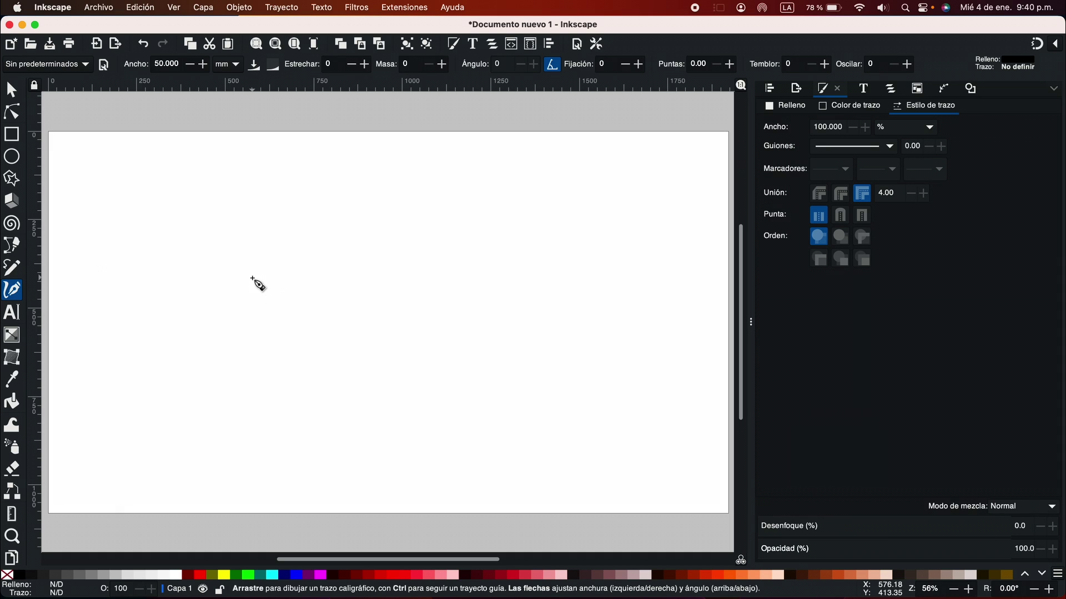
left_click(62, 65)
left_click(52, 81)
mouse_move(98, 312)
left_mouse_down()
mouse_move(100, 259)
mouse_move(165, 300)
mouse_move(318, 242)
left_mouse_up()
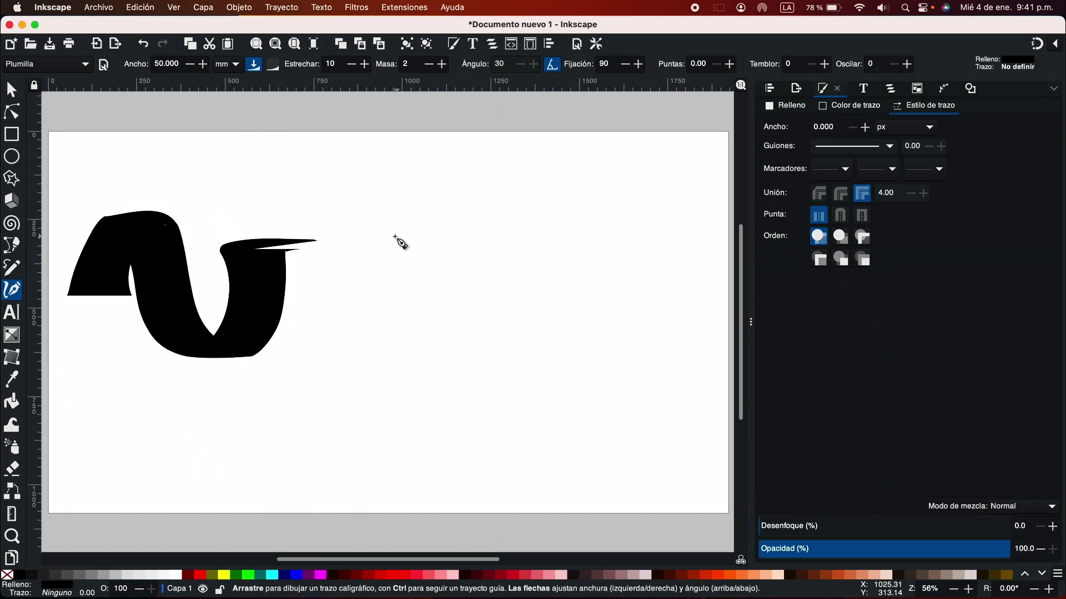
mouse_move(395, 234)
left_mouse_down()
mouse_move(391, 317)
mouse_move(499, 364)
mouse_move(516, 389)
left_mouse_up()
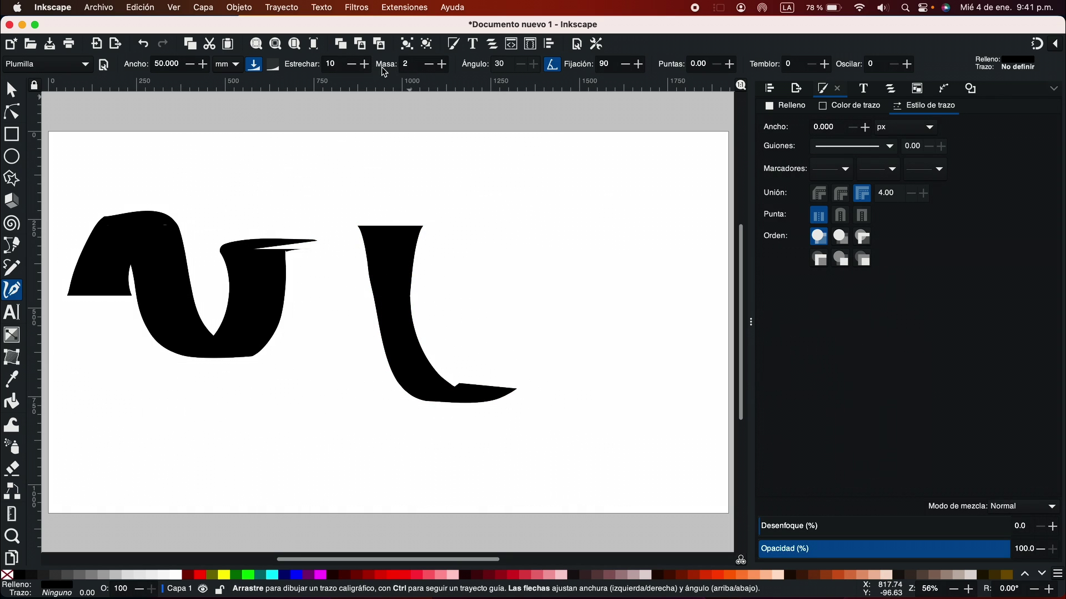
Draw one short calligraphic stroke with Masa 1 above the hook, and two vertical ones with Estrechar 5 on either side of it.
left_click(433, 65)
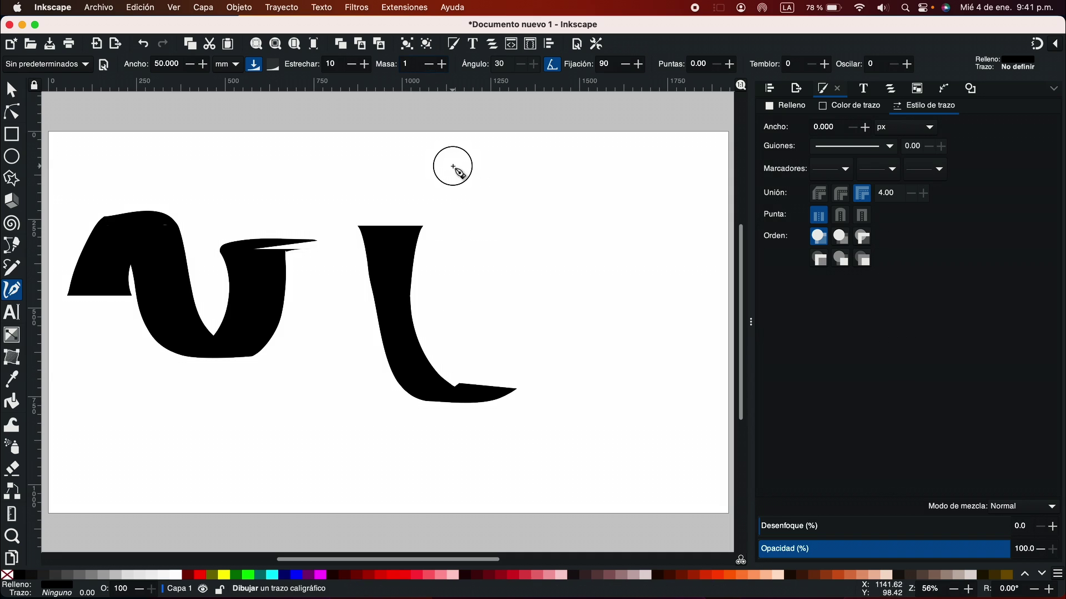
mouse_move(451, 167)
left_mouse_down()
mouse_move(456, 214)
mouse_move(481, 236)
left_mouse_up()
left_click(354, 66)
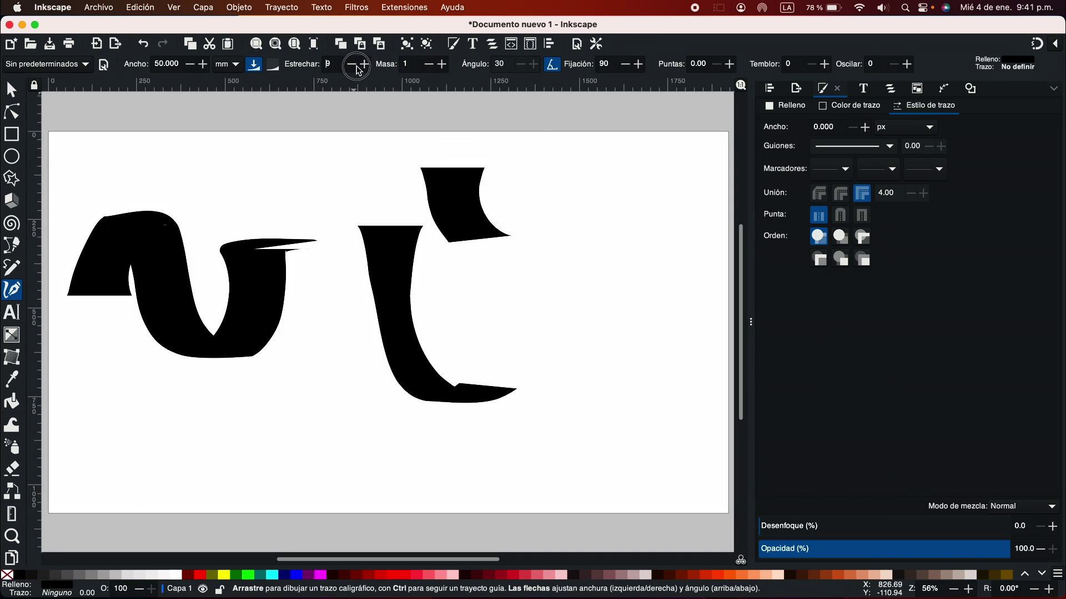
left_click(355, 67)
left_click(355, 67)
mouse_move(316, 347)
left_mouse_down()
mouse_move(324, 430)
mouse_move(356, 436)
left_mouse_up()
left_click_drag(549, 212, 549, 331)
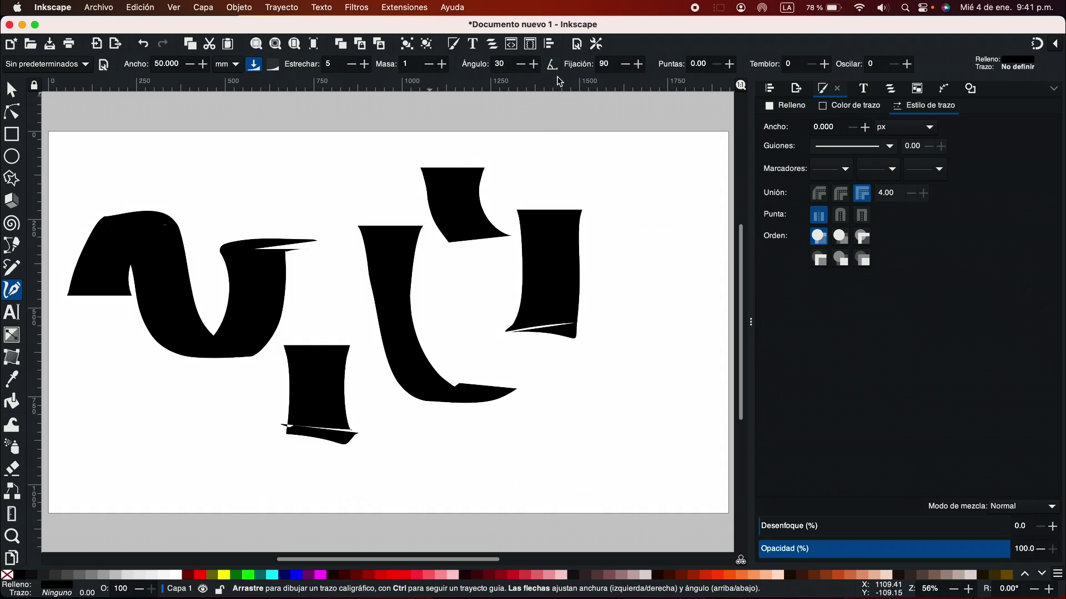
Lower the calligraphy pen's Ángulo and draw a broad curved stroke near the page's upper-right corner.
left_click(525, 65)
left_click(526, 65)
left_click(526, 65)
left_click(525, 65)
left_click_drag(561, 158, 644, 247)
Draw slanted calligraphic strokes with Ángulo 68 near the page's lower right, and a short one with Fijación 85 below the hook.
left_click(462, 65)
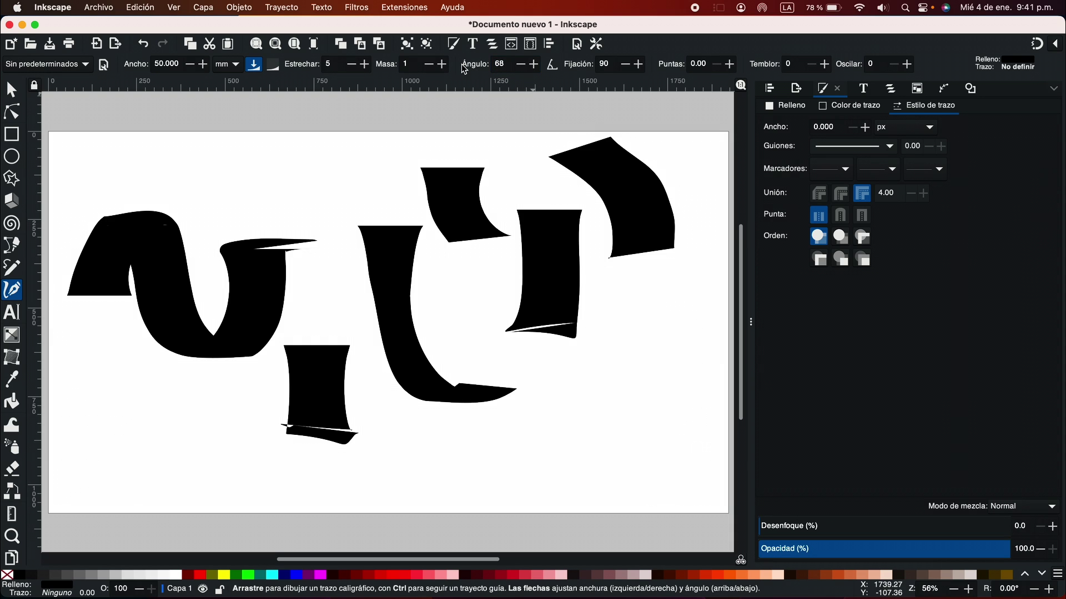
mouse_move(568, 447)
left_mouse_down()
mouse_move(588, 408)
mouse_move(668, 323)
mouse_move(687, 450)
mouse_move(670, 483)
left_mouse_up()
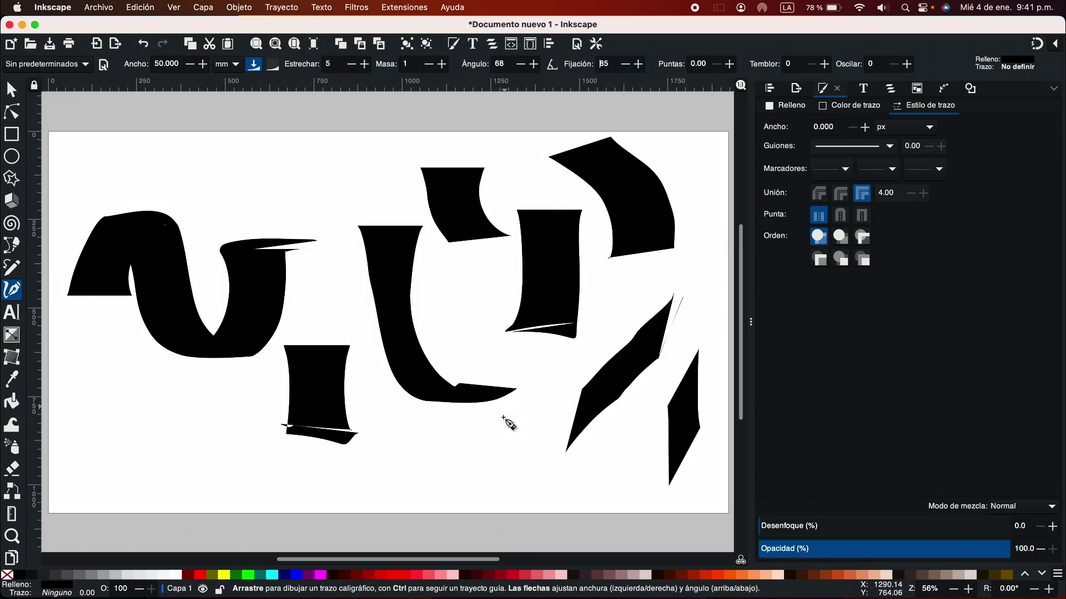
mouse_move(502, 423)
left_mouse_down()
mouse_move(469, 469)
mouse_move(547, 452)
left_mouse_up()
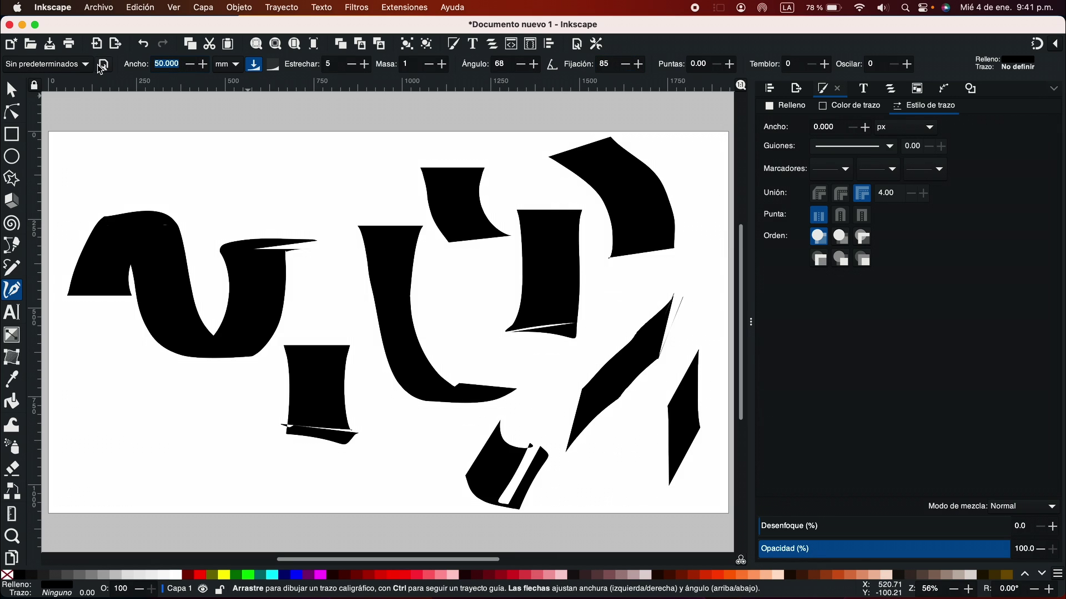
Draw a short stroke 35 mm wide at the page's lower left and a thin wavy one 5 mm wide above the large wave.
type("35")
left_click_drag(134, 396, 169, 439)
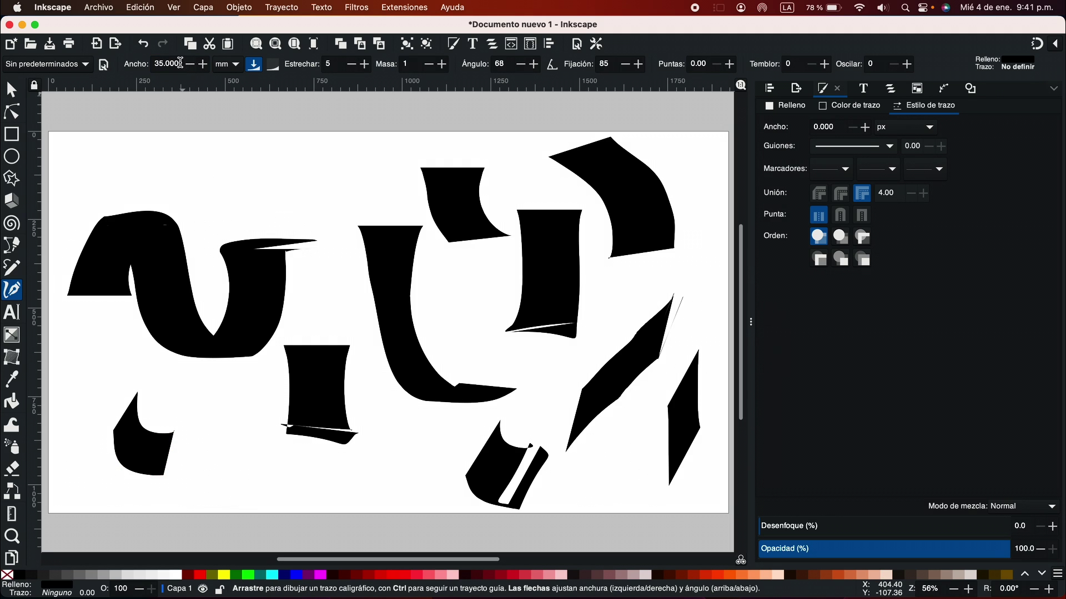
left_click(180, 63)
type("5")
mouse_move(175, 163)
left_mouse_down()
mouse_move(225, 179)
mouse_move(267, 165)
mouse_move(295, 220)
mouse_move(319, 205)
left_mouse_up()
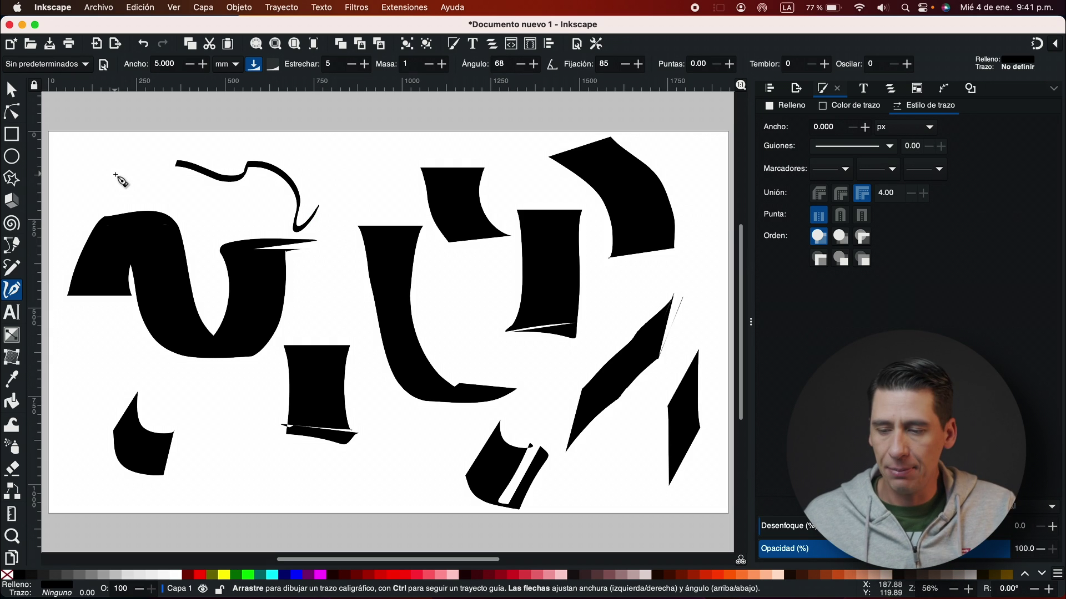
Save the current calligraphy settings as a profile named Pluma.
left_click(104, 66)
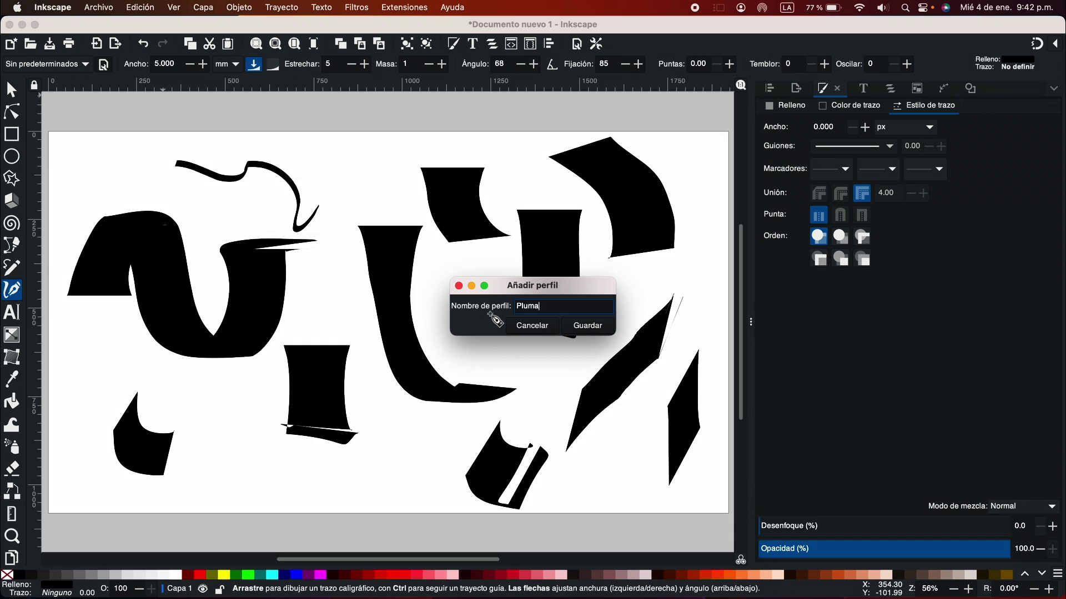
key("Return")
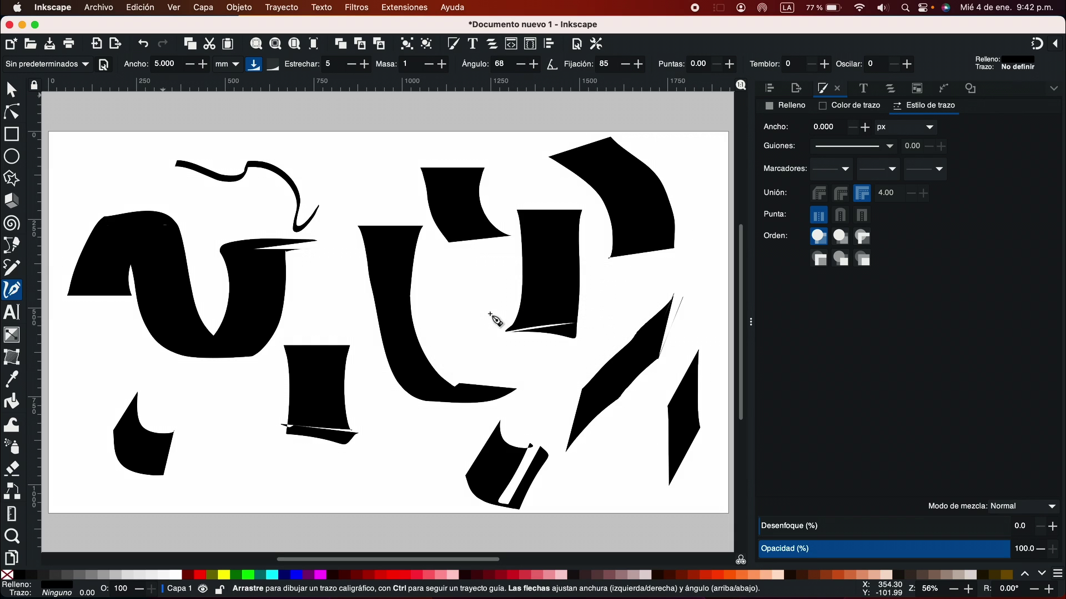
Draw short curved calligraphic strokes with the Rotulador profile near the page's upper middle and one near its lower middle.
left_click(58, 65)
scroll(60, 67, "up", 3)
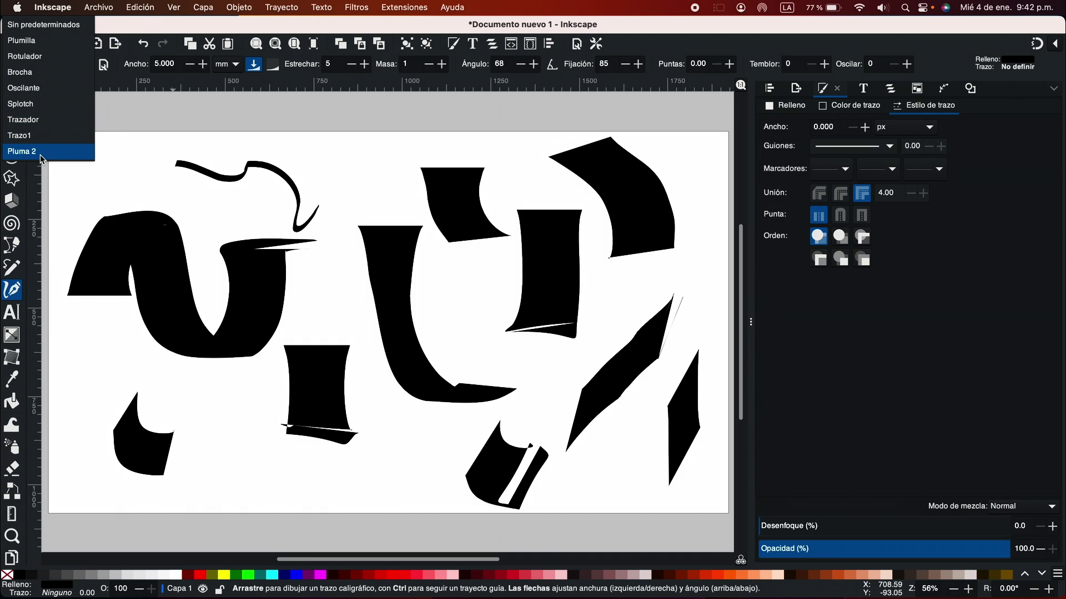
left_click(42, 56)
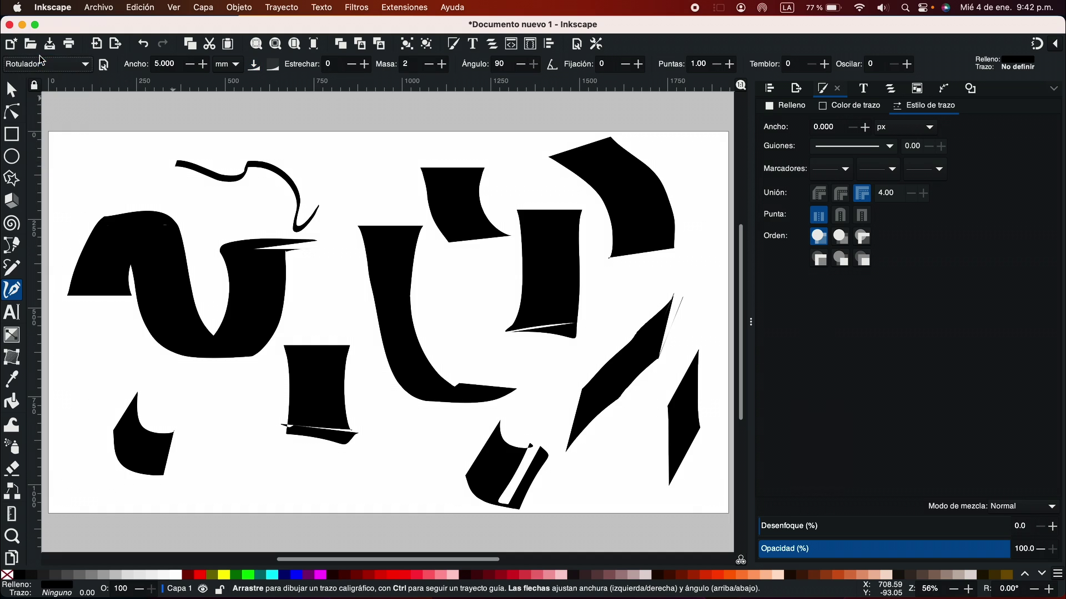
mouse_move(334, 158)
left_mouse_down()
mouse_move(355, 187)
mouse_move(379, 157)
mouse_move(370, 209)
left_mouse_up()
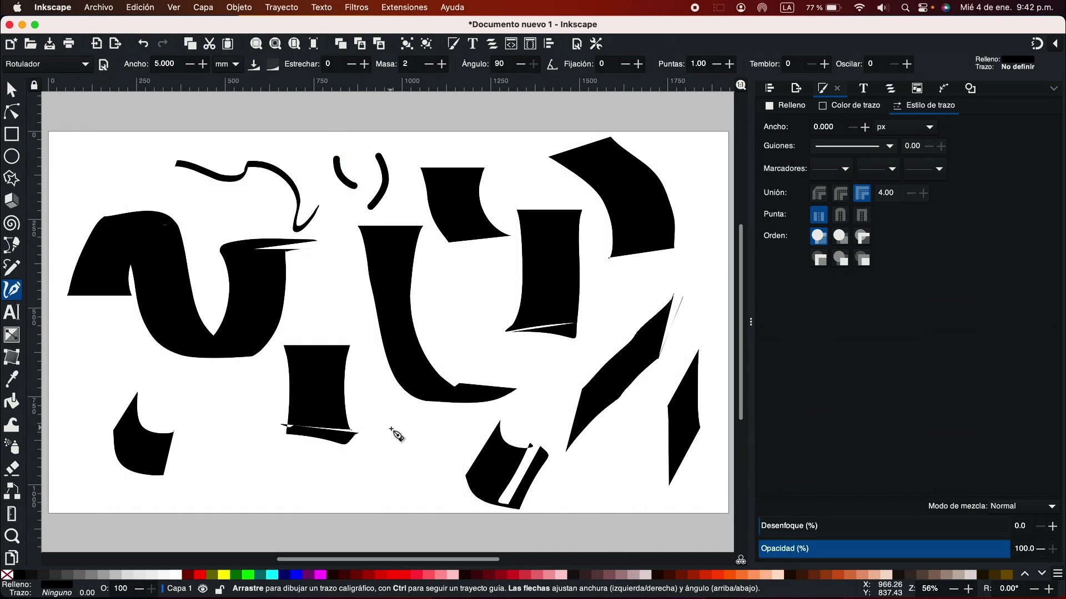
left_click_drag(421, 457, 356, 476)
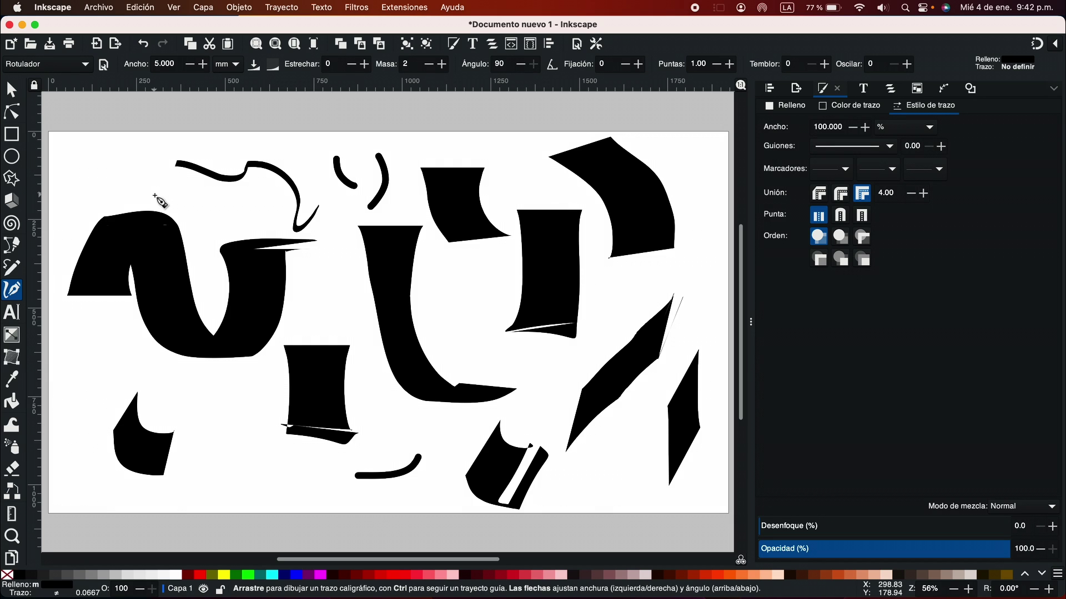
Delete all the objects on the page.
key("super+a")
key("ctrl+a")
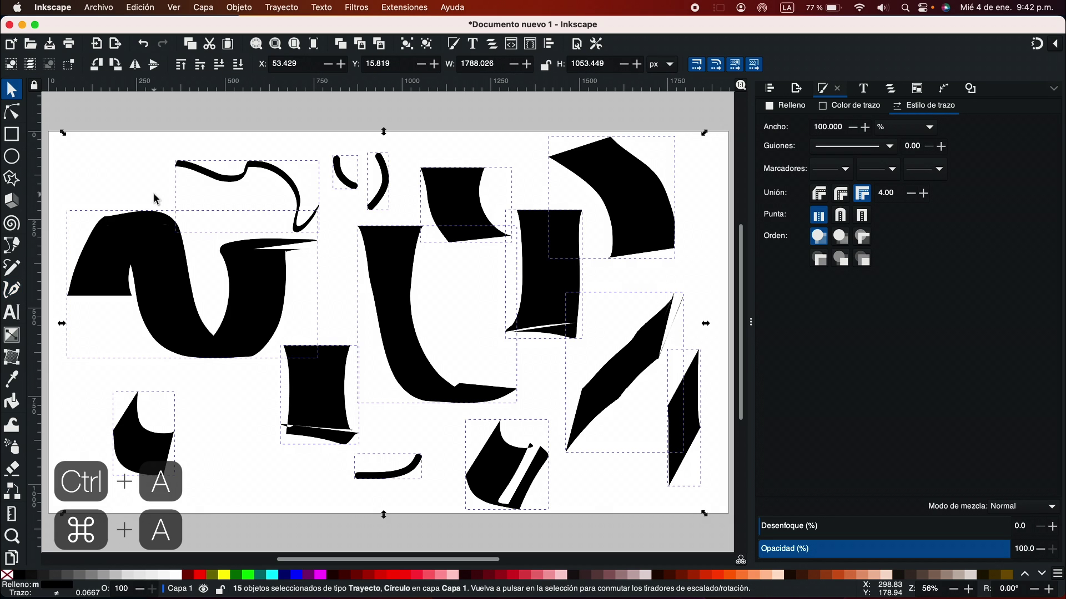
key("Delete")
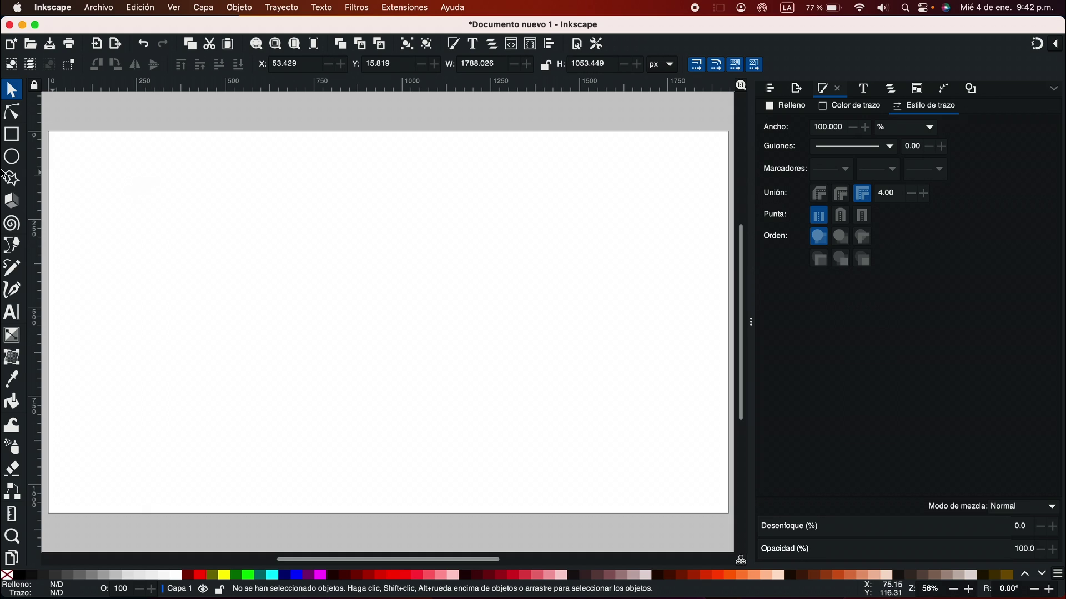
Draw a large U-shaped calligraphic stroke with the Brocha profile across the left half of the page.
key("c")
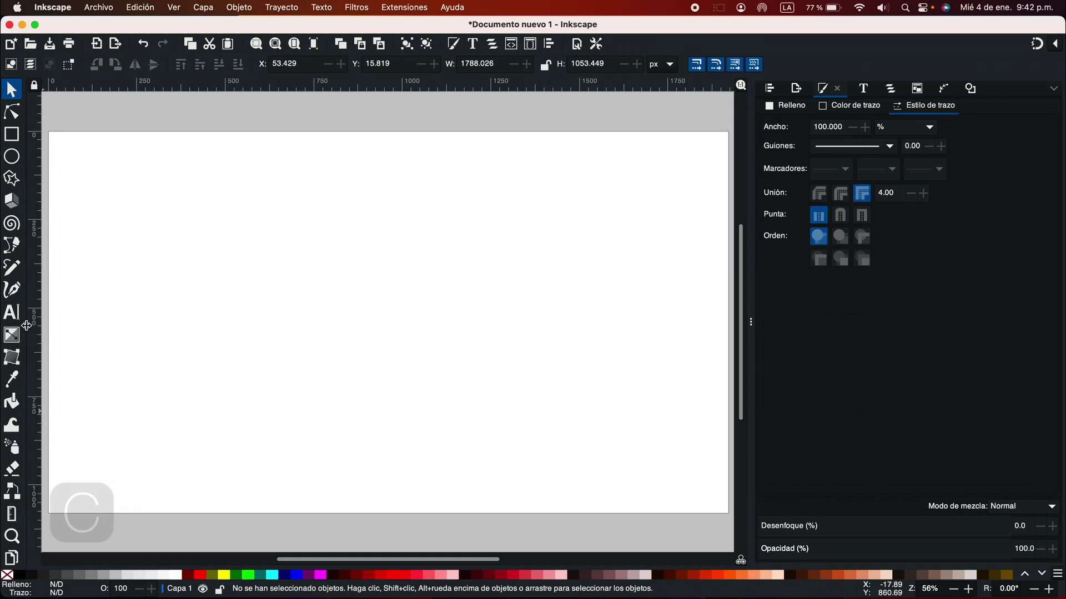
left_click(84, 68)
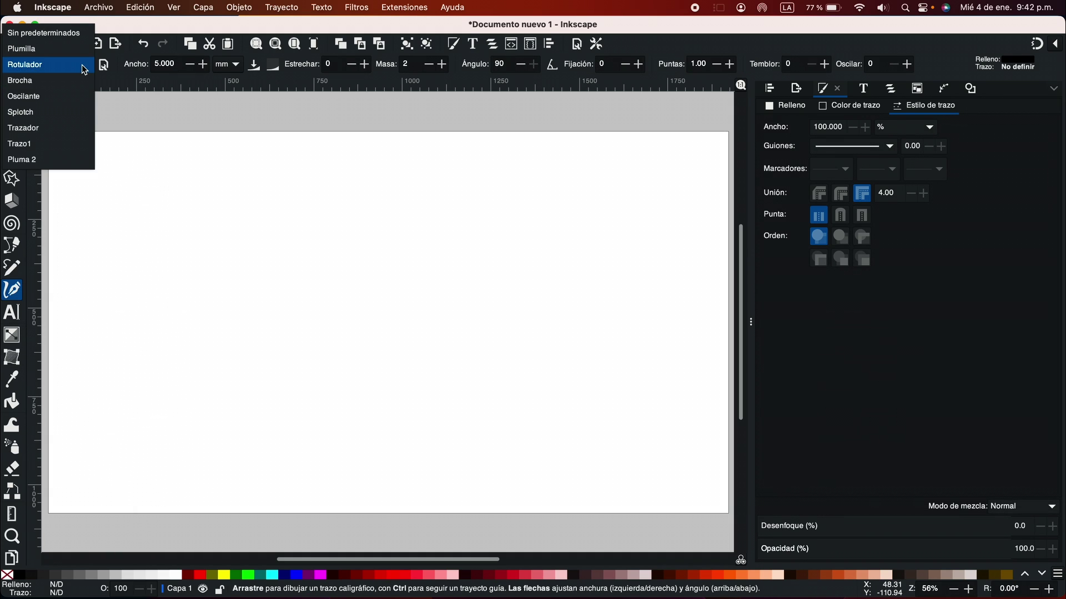
left_click(83, 78)
left_click_drag(133, 223, 342, 247)
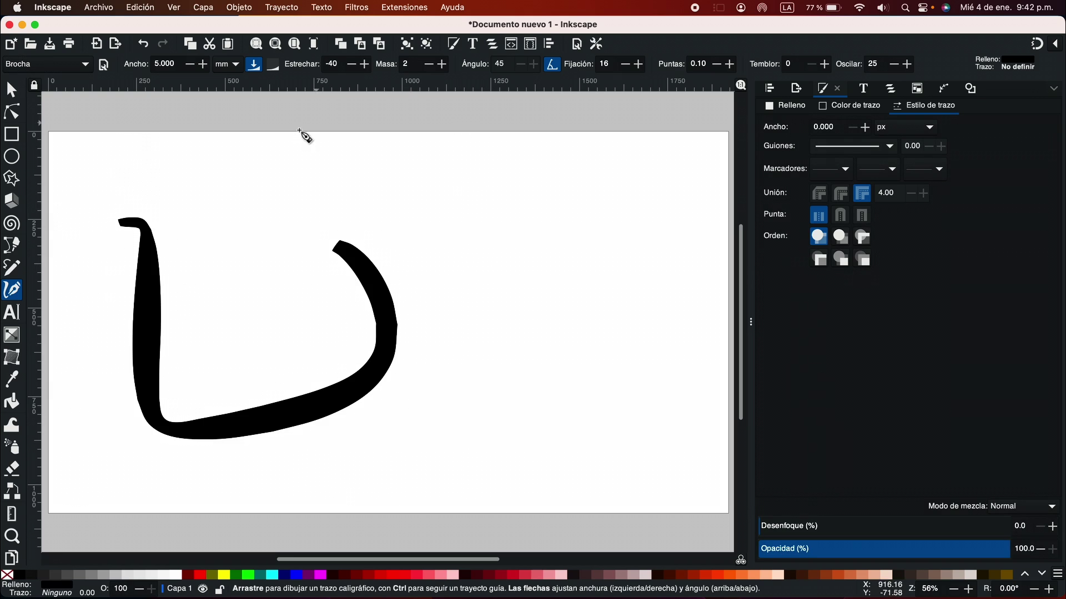
Draw a zigzag calligraphic stroke with the Oscilante profile above the large U-shaped stroke.
left_click(255, 70)
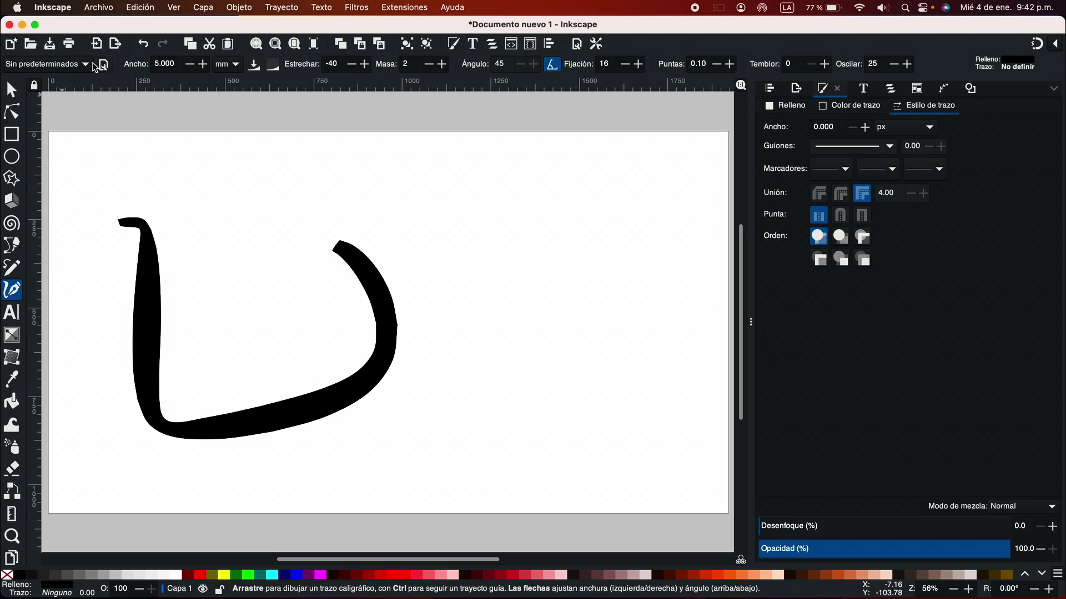
left_click(95, 68)
left_click(83, 116)
mouse_move(276, 197)
left_mouse_down()
mouse_move(366, 195)
mouse_move(437, 257)
left_mouse_up()
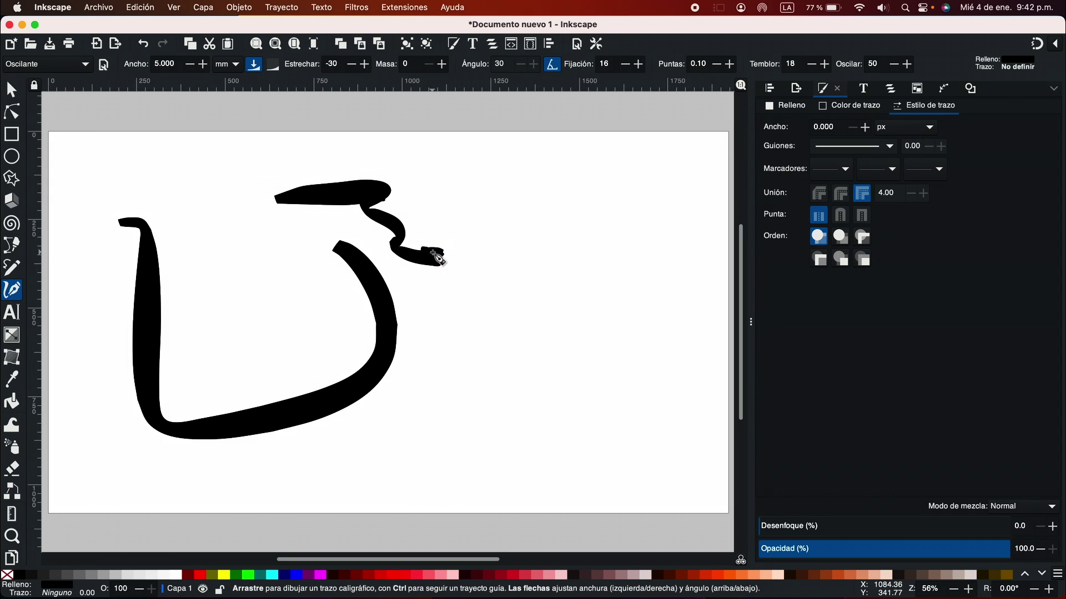
Draw broad blots with the Splotch profile on the right half of the page and over the upper part of the U-shaped stroke.
left_click(78, 63)
left_click(72, 79)
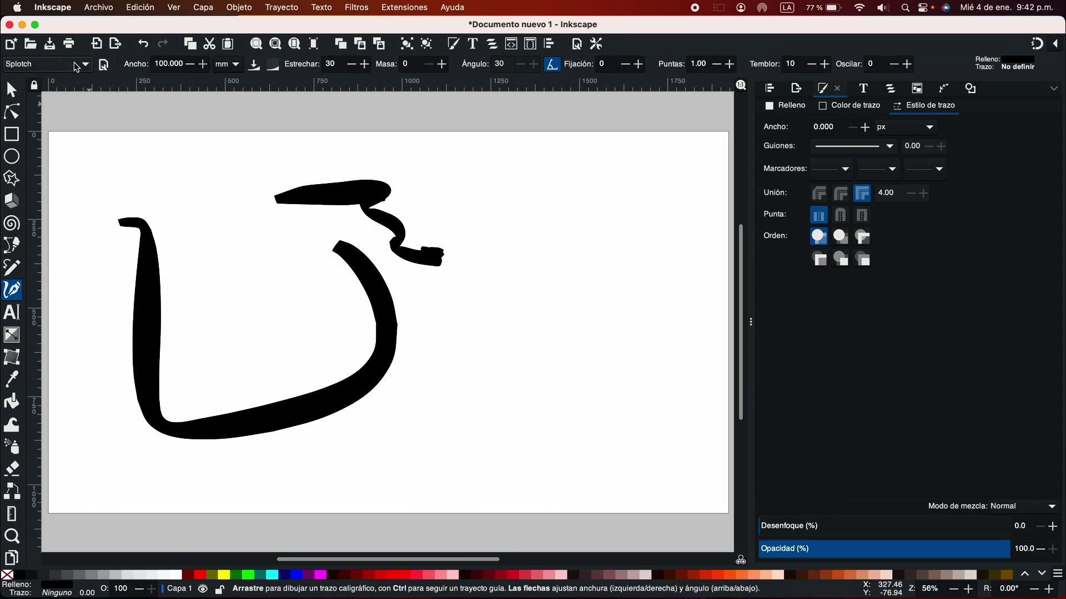
left_click_drag(535, 209, 547, 233)
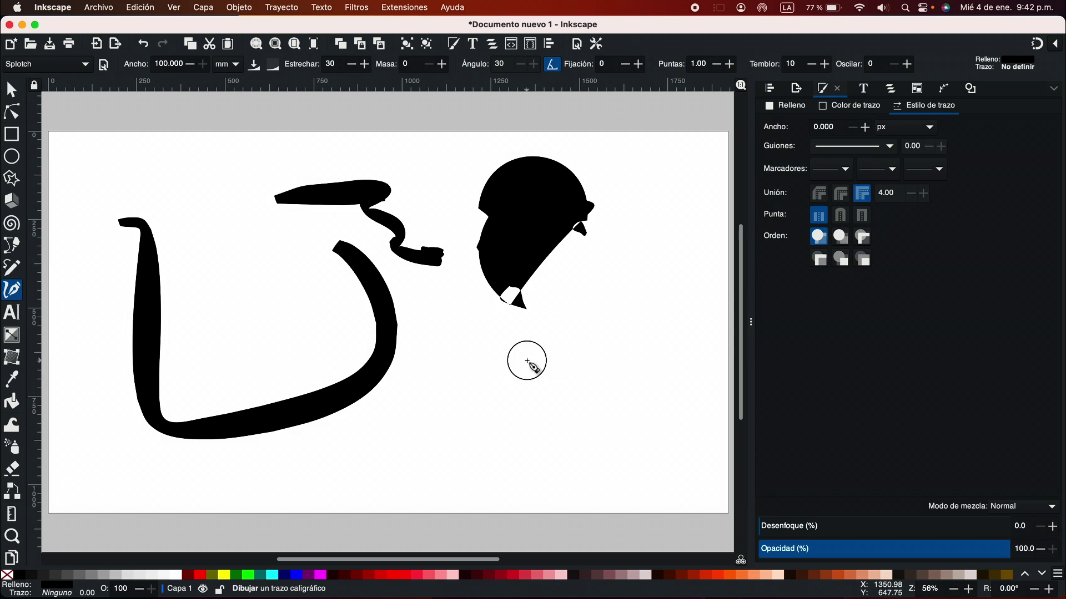
left_click_drag(524, 356, 476, 386)
left_click_drag(662, 281, 626, 327)
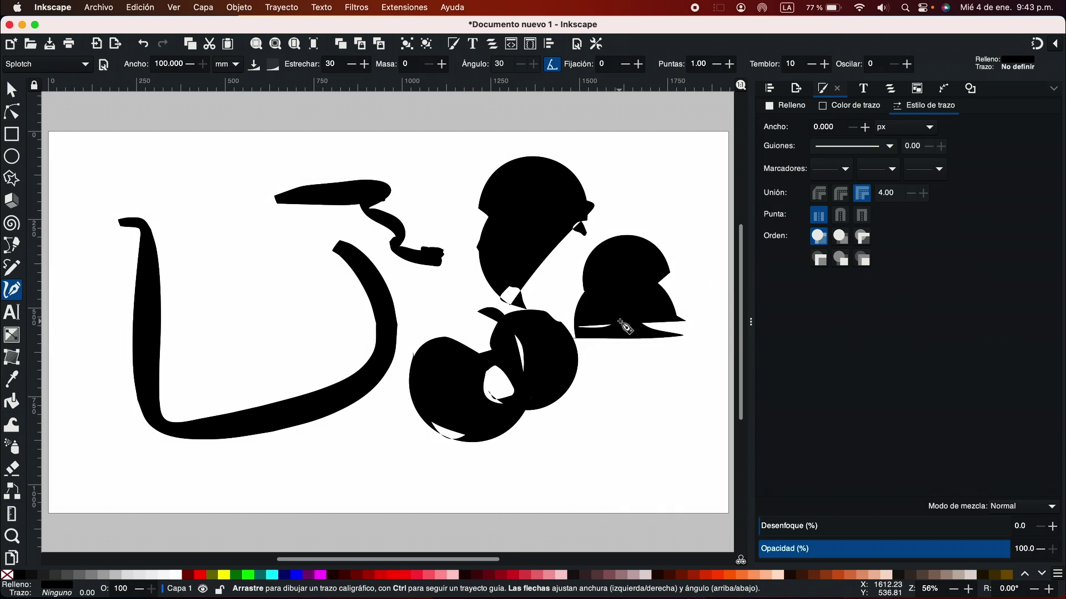
mouse_move(289, 284)
left_mouse_down()
mouse_move(255, 319)
mouse_move(264, 272)
mouse_move(228, 207)
left_mouse_up()
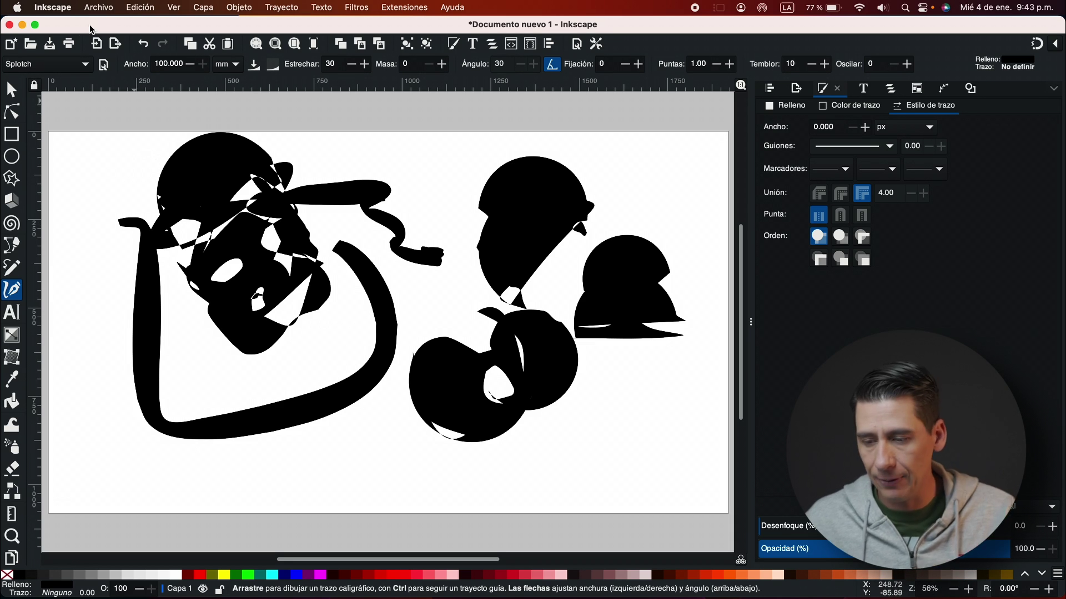
Draw thin lines with the Trazador profile near the page's top and bottom, and a short hooked one with Trazo1 beside the upper line.
left_click(47, 64)
left_click(33, 76)
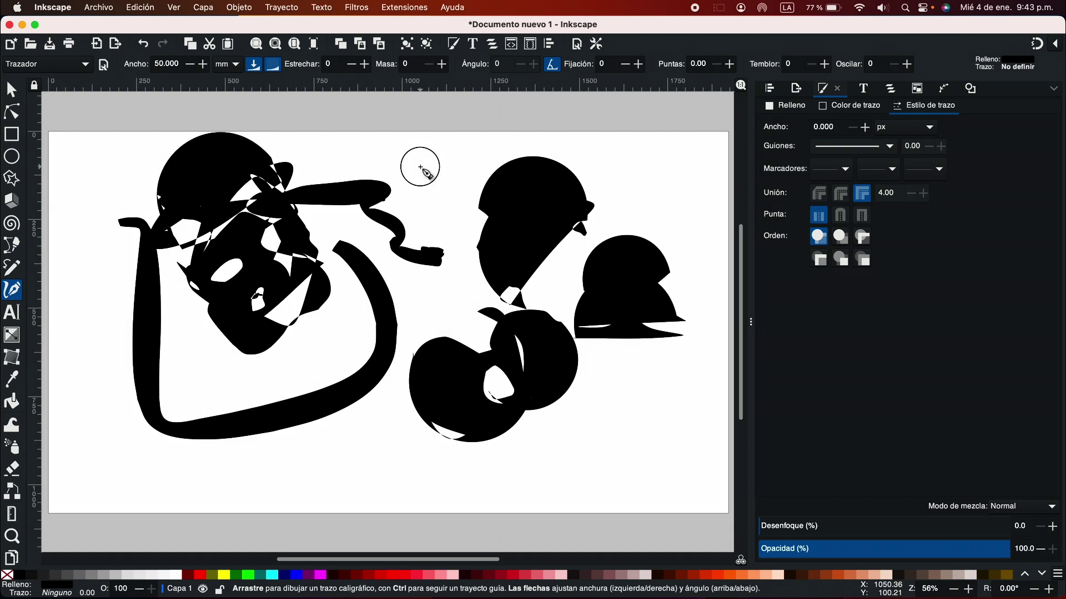
left_click_drag(422, 173, 437, 218)
left_click_drag(197, 485, 458, 476)
left_click_drag(600, 458, 535, 475)
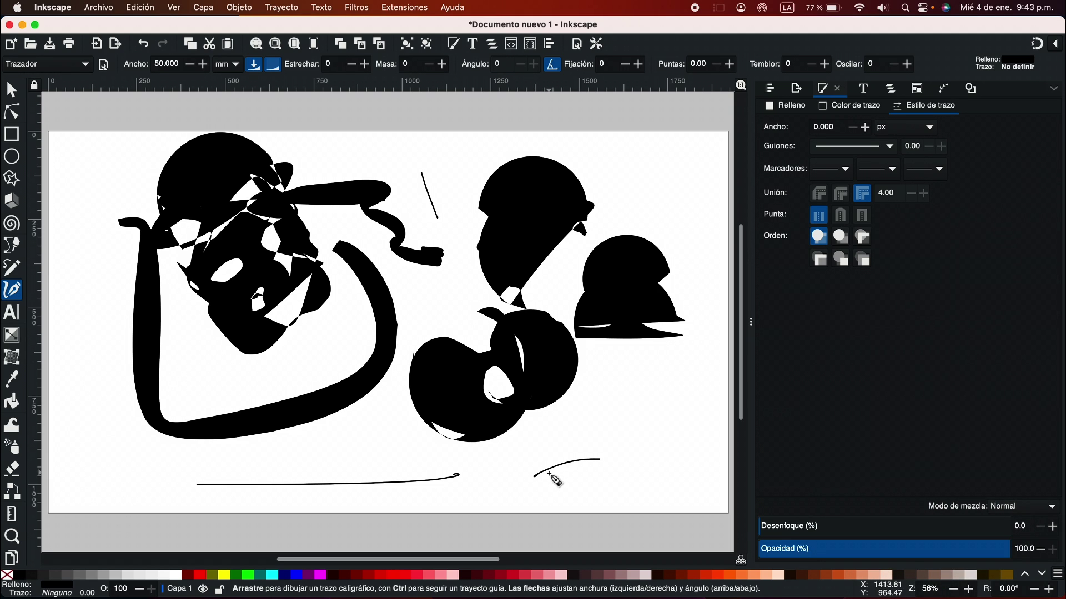
mouse_move(447, 161)
left_mouse_down()
mouse_move(456, 179)
mouse_move(447, 211)
left_mouse_up()
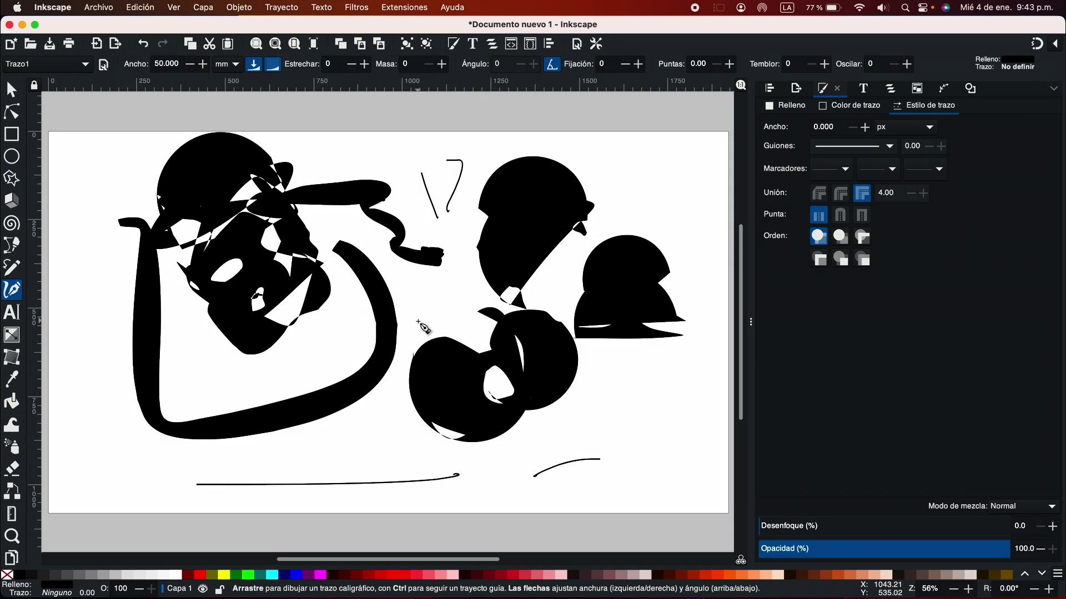
Draw two short wavy strokes with the saved Pluma 2 profile below the large U-shaped stroke.
left_click(72, 63)
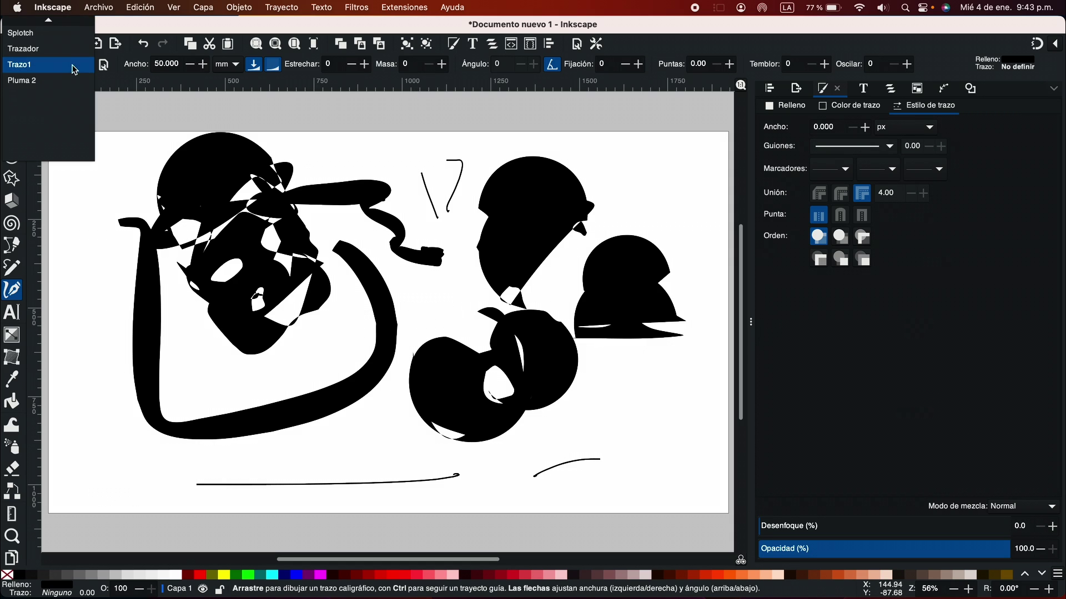
left_click(63, 81)
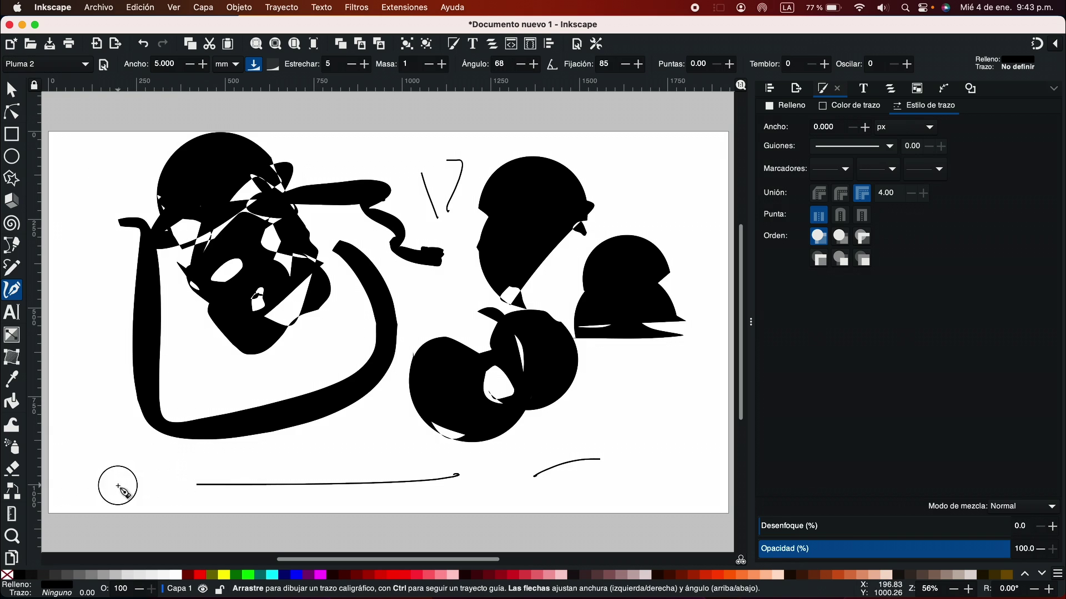
left_click_drag(115, 482, 190, 502)
mouse_move(315, 450)
left_mouse_down()
mouse_move(347, 442)
mouse_move(378, 458)
left_mouse_up()
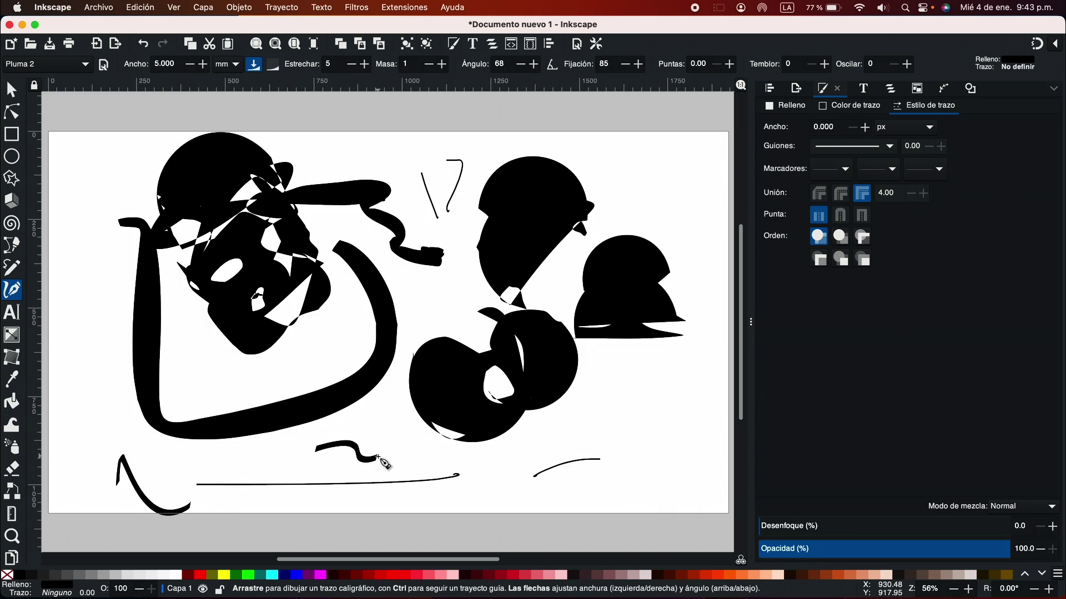